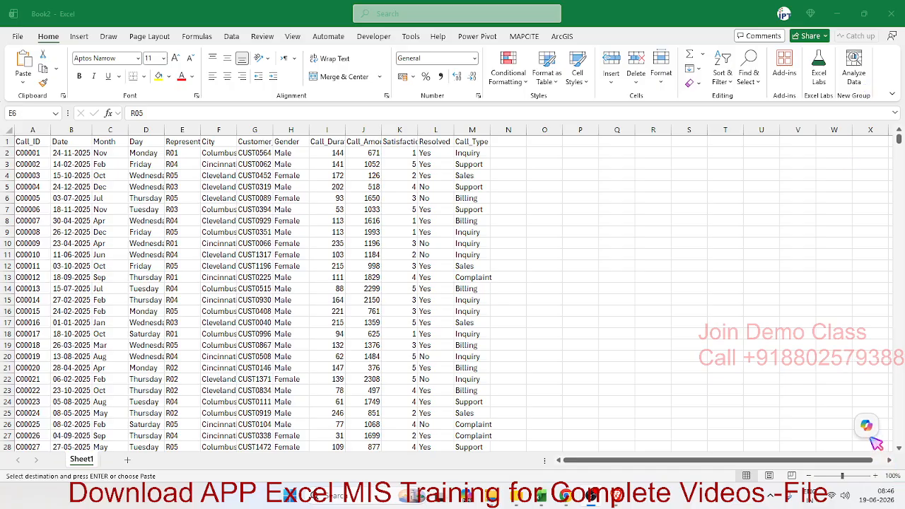
Step: Autofit the widths of columns A to M so all headers and values of the call data fit
{"action": "mouse_move", "coordinate": [870, 440]}
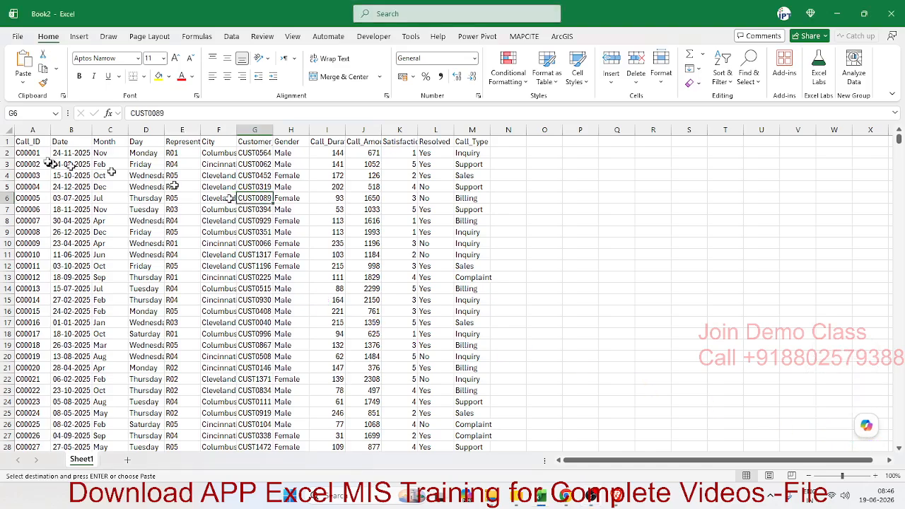
{"action": "left_click_drag", "start_coordinate": [31, 129], "coordinate": [481, 138]}
{"action": "double_click", "coordinate": [491, 131]}
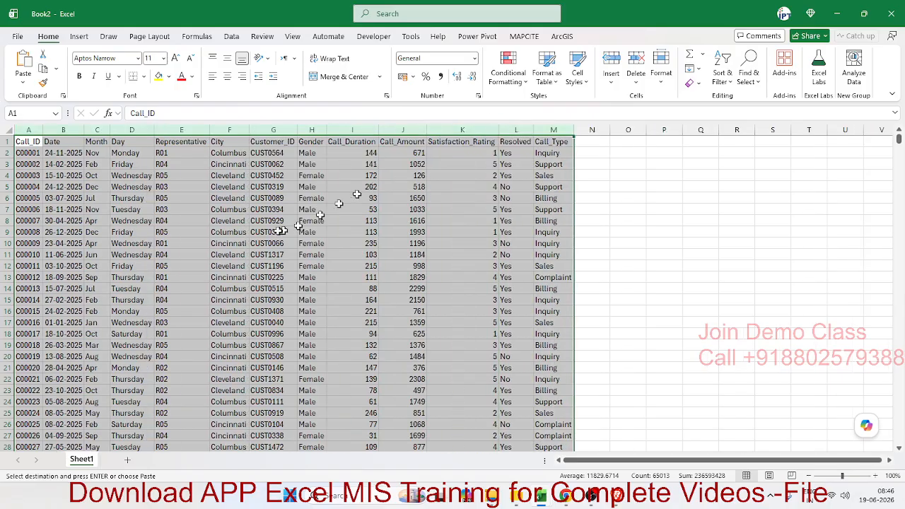
{"action": "left_click", "coordinate": [266, 210]}
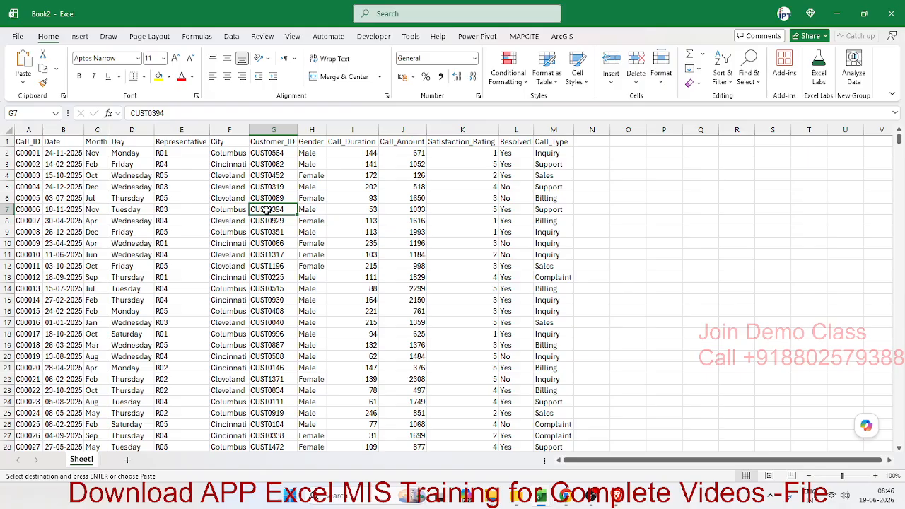
Step: Review the call data's header row across all columns from Call_ID to Call_Type
{"action": "left_click", "coordinate": [231, 188]}
{"action": "left_click", "coordinate": [86, 164]}
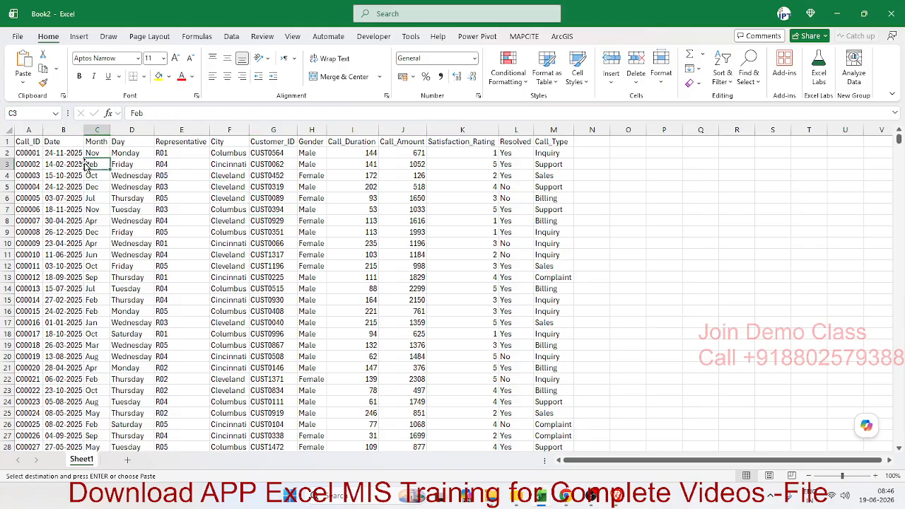
{"action": "left_click", "coordinate": [37, 141]}
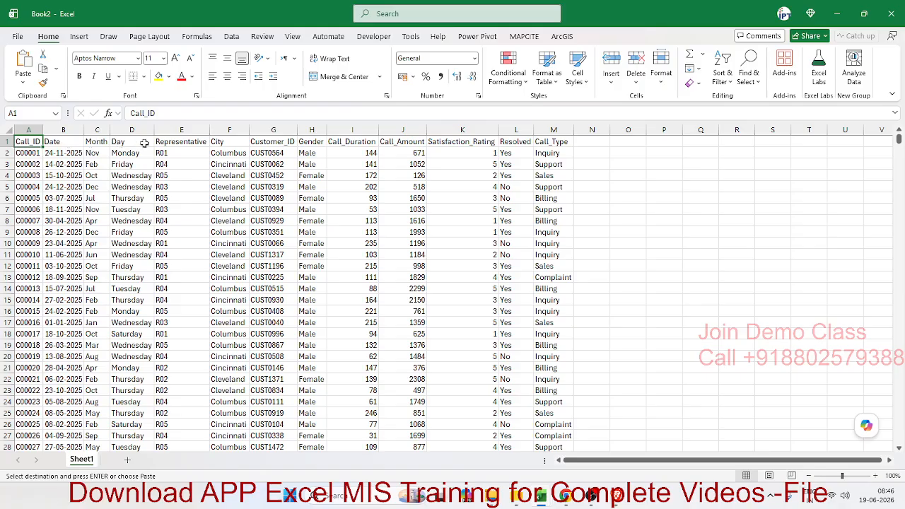
{"action": "key", "text": "Right"}
{"action": "key", "text": "Right"}
{"action": "key", "text": "Right"}
{"action": "key", "text": "Right"}
{"action": "key", "text": "Right"}
{"action": "key", "text": "Right"}
{"action": "key", "text": "Right"}
{"action": "key", "text": "Right"}
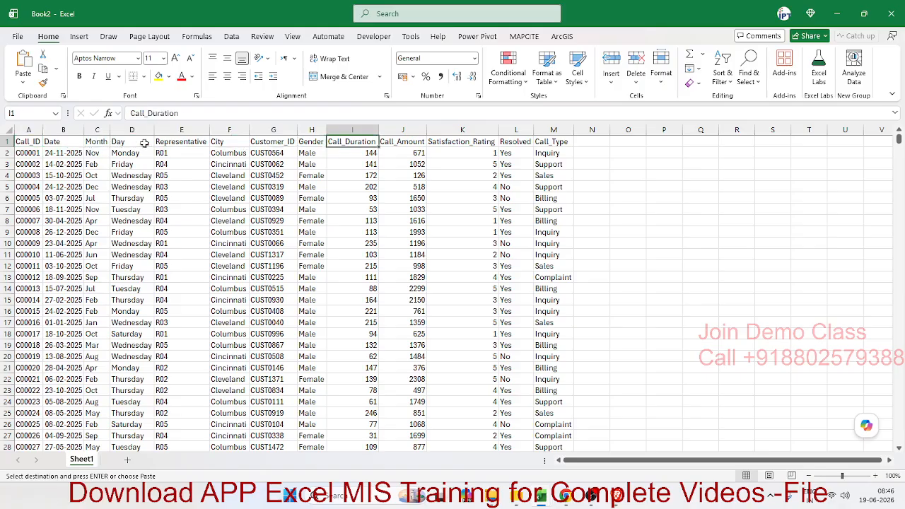
{"action": "key", "text": "Right"}
{"action": "key", "text": "Right"}
{"action": "key", "text": "Right"}
{"action": "key", "text": "Right"}
{"action": "key", "text": "Left"}
{"action": "key", "text": "Left"}
{"action": "key", "text": "Left"}
{"action": "key", "text": "Left"}
{"action": "key", "text": "Left"}
{"action": "key", "text": "Left"}
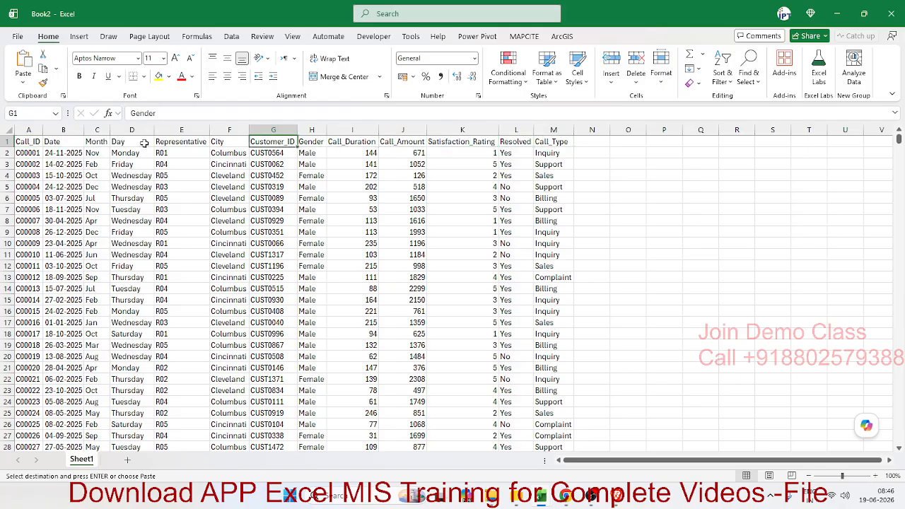
{"action": "key", "text": "Left"}
{"action": "key", "text": "Left"}
{"action": "key", "text": "Left"}
{"action": "key", "text": "Left"}
{"action": "key", "text": "Left"}
{"action": "key", "text": "Left"}
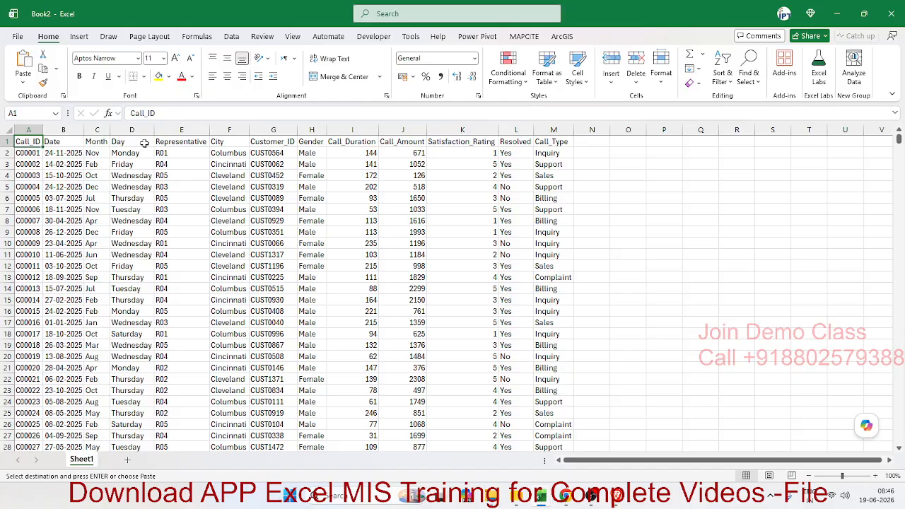
{"action": "key", "text": "Right"}
{"action": "key", "text": "Right"}
{"action": "key", "text": "Right"}
{"action": "key", "text": "Right"}
{"action": "key", "text": "Right"}
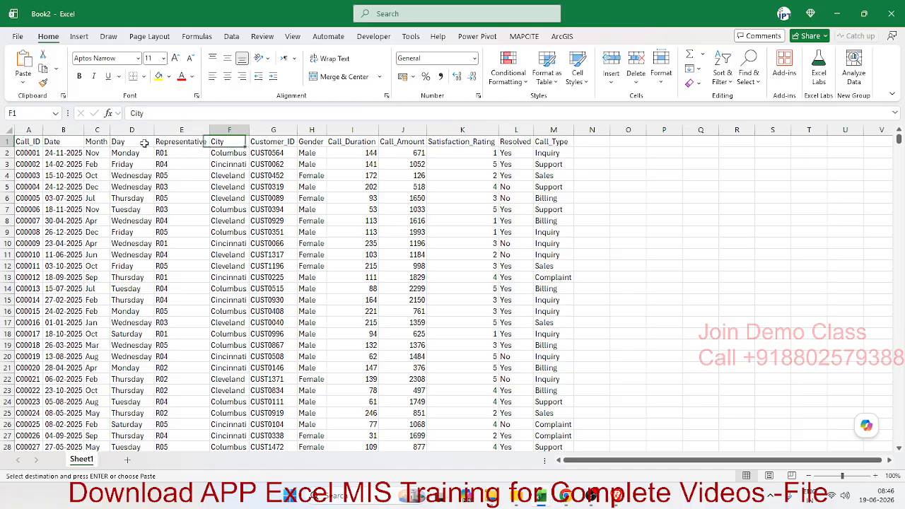
{"action": "key", "text": "Right"}
{"action": "key", "text": "Right"}
{"action": "key", "text": "Right"}
{"action": "key", "text": "Right"}
{"action": "key", "text": "Right"}
{"action": "key", "text": "Right"}
{"action": "key", "text": "Right"}
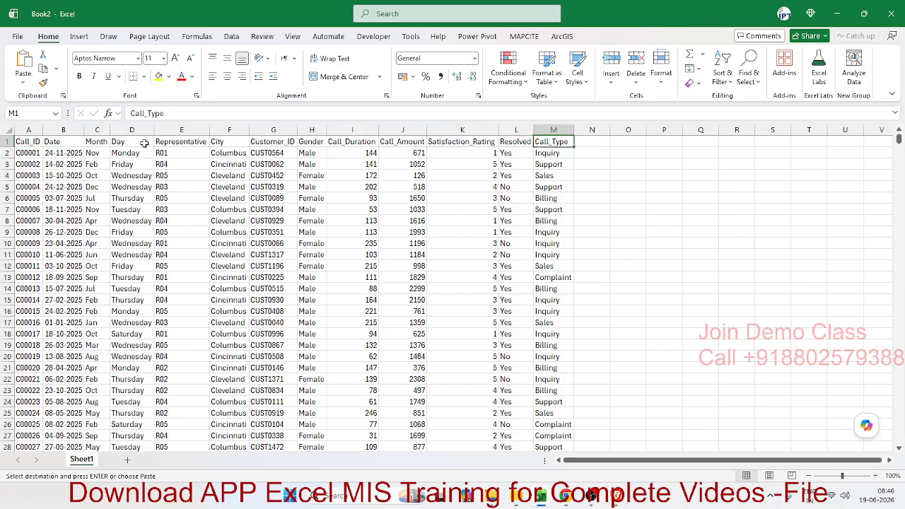
{"action": "key", "text": "Down"}
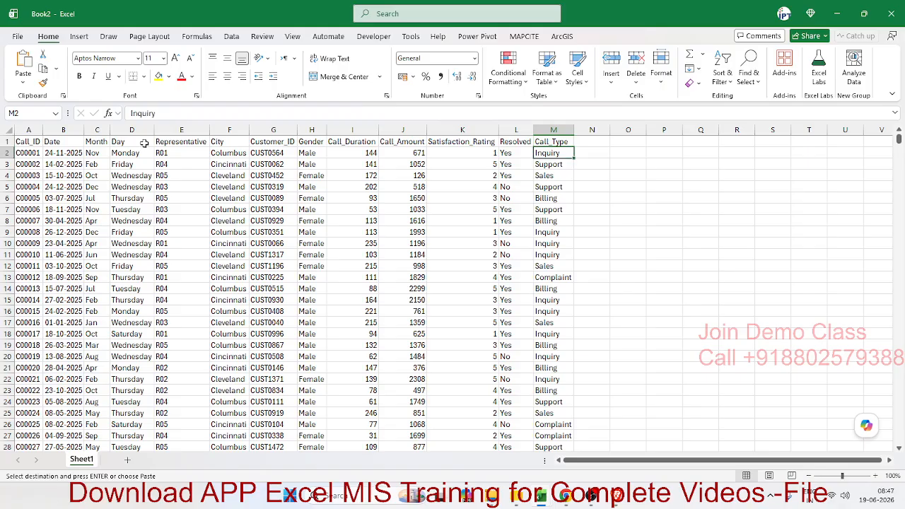
{"action": "key", "text": "Up"}
{"action": "key", "text": "ctrl+Left"}
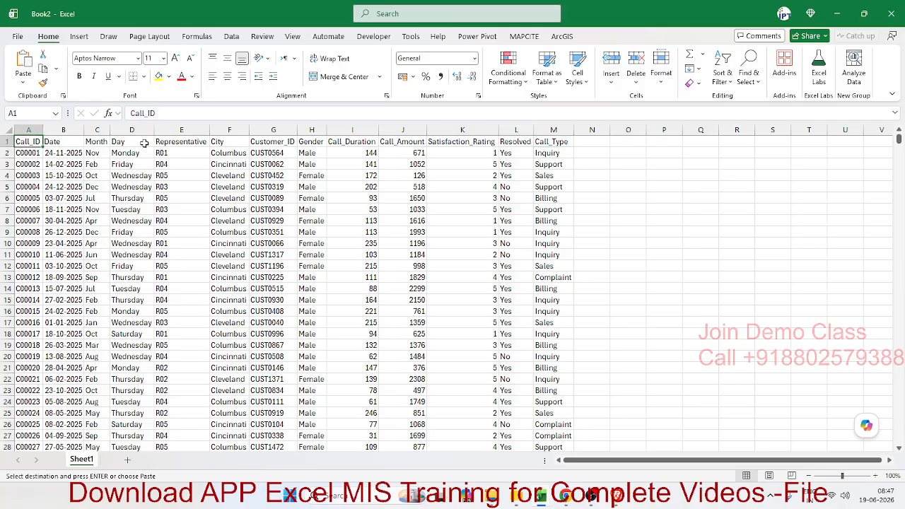
Step: Check how far the call records extend down the Call_ID column and return to the header row
{"action": "key", "text": "ctrl+Down"}
{"action": "key", "text": "ctrl+Up"}
{"action": "left_click", "coordinate": [263, 289]}
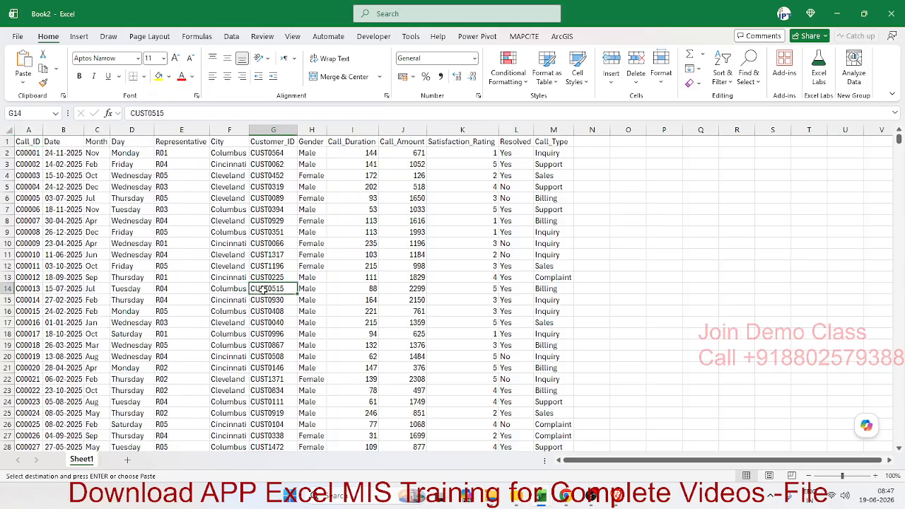
{"action": "left_click", "coordinate": [28, 142]}
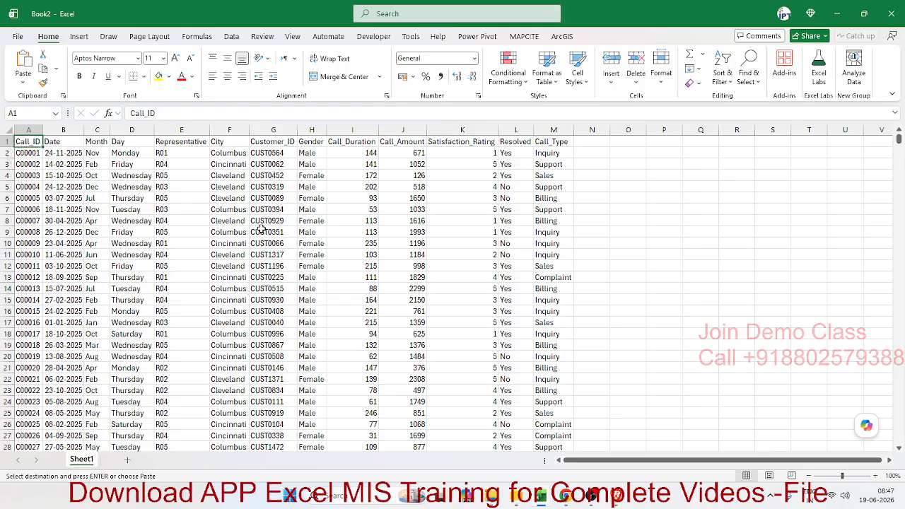
{"action": "key", "text": "ctrl+Down"}
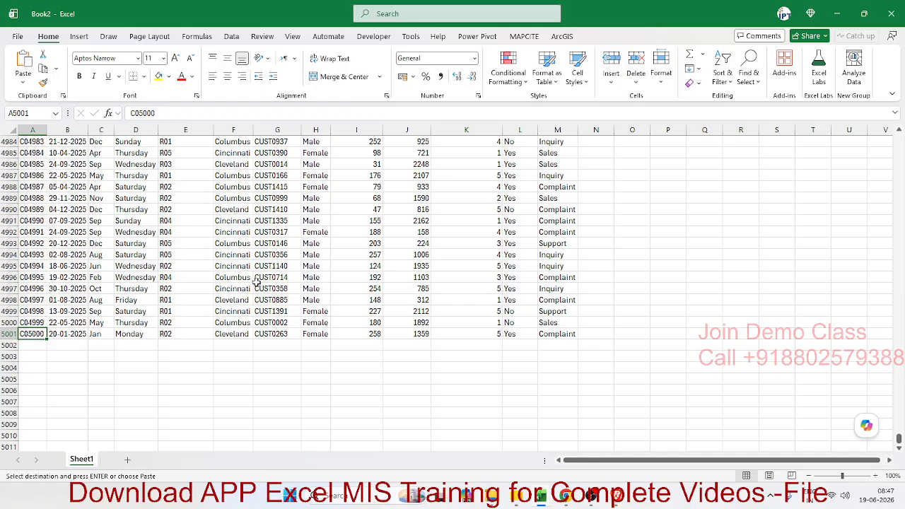
{"action": "key", "text": "ctrl+Up"}
{"action": "key", "text": "ctrl+Down"}
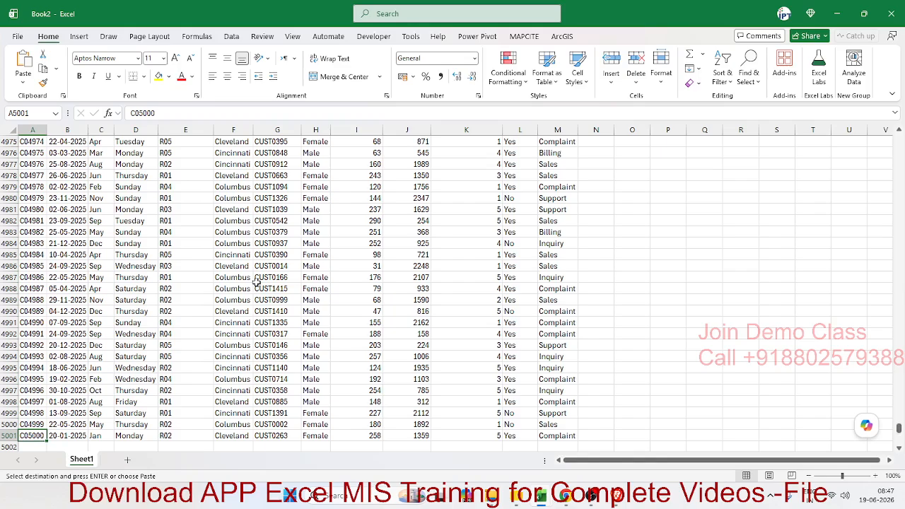
{"action": "key", "text": "ctrl+Up"}
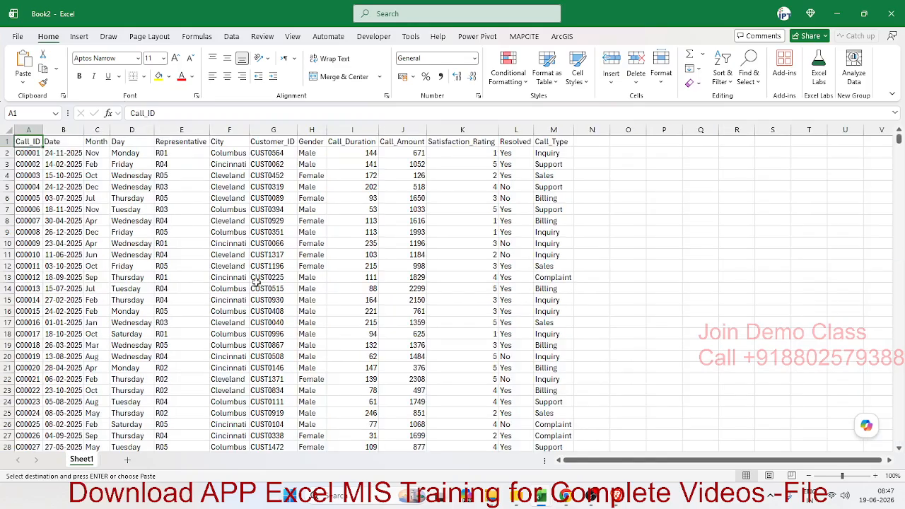
Step: Insert a PivotTable on a new worksheet from the range Sheet1!$A$1:$M$5001
{"action": "left_click", "coordinate": [79, 36]}
{"action": "left_click", "coordinate": [50, 60]}
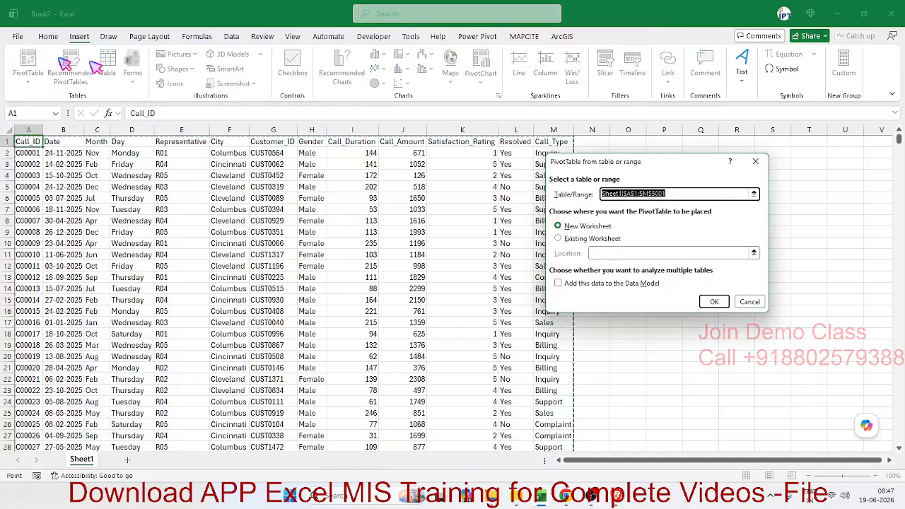
{"action": "left_click_drag", "start_coordinate": [555, 167], "coordinate": [327, 141]}
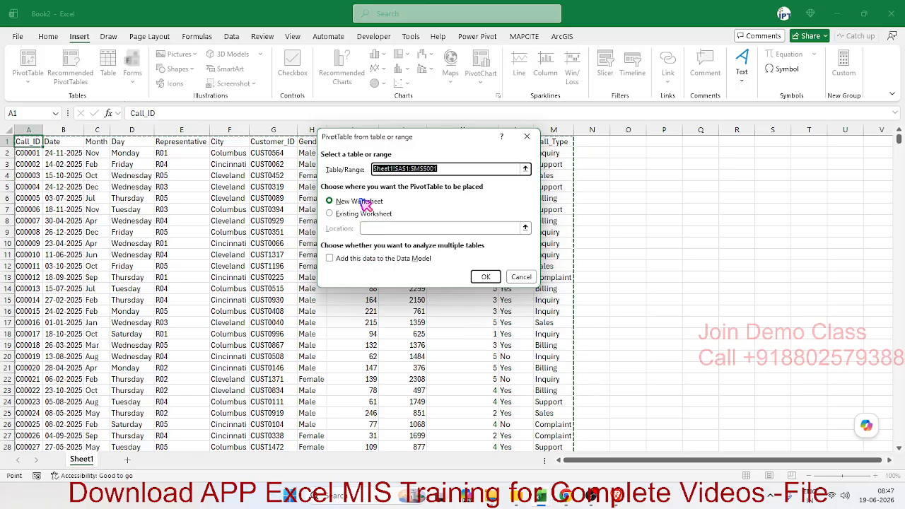
{"action": "left_click", "coordinate": [486, 277]}
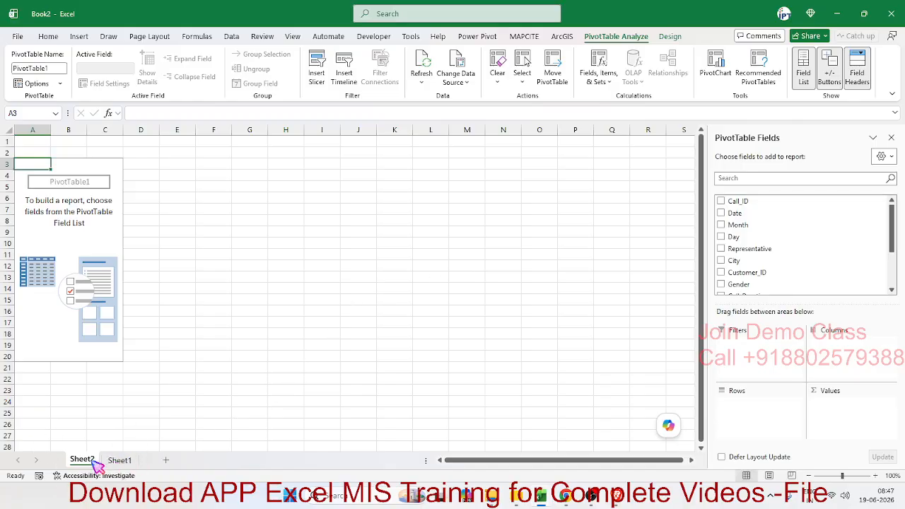
Step: Compare the header row on Sheet1 with the PivotTable field list on Sheet2
{"action": "left_click", "coordinate": [67, 203]}
{"action": "left_click", "coordinate": [120, 460]}
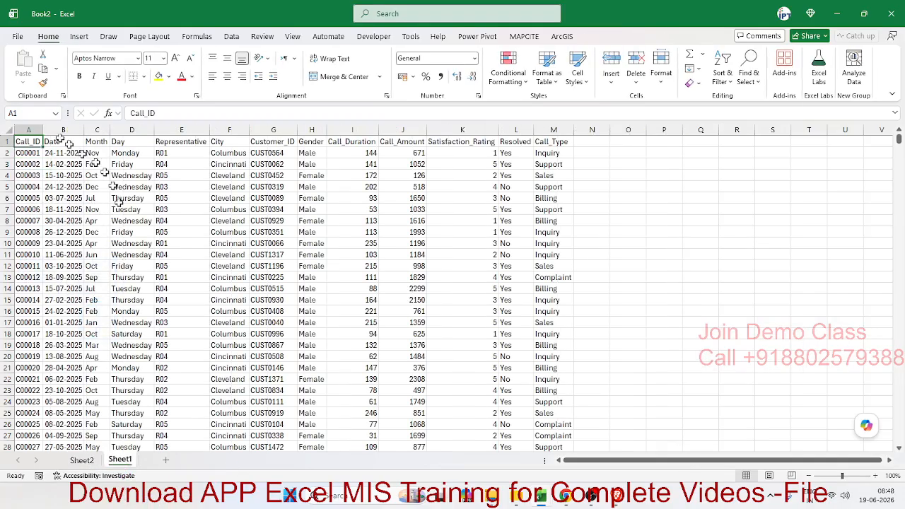
{"action": "left_click_drag", "start_coordinate": [27, 140], "coordinate": [571, 142]}
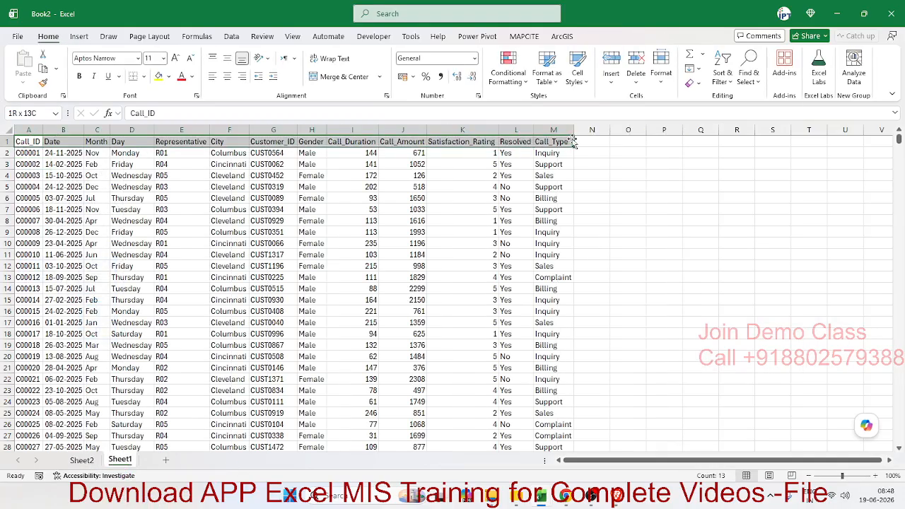
{"action": "left_click", "coordinate": [82, 460]}
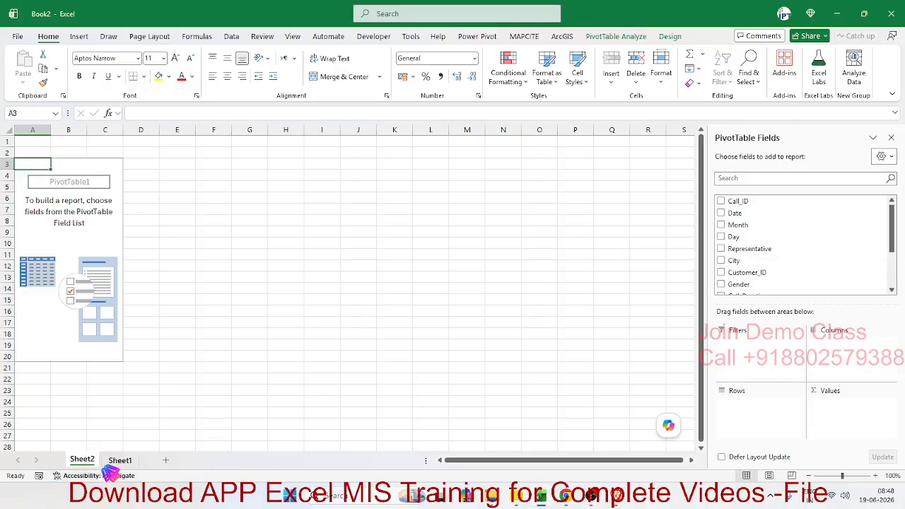
{"action": "left_click", "coordinate": [118, 461]}
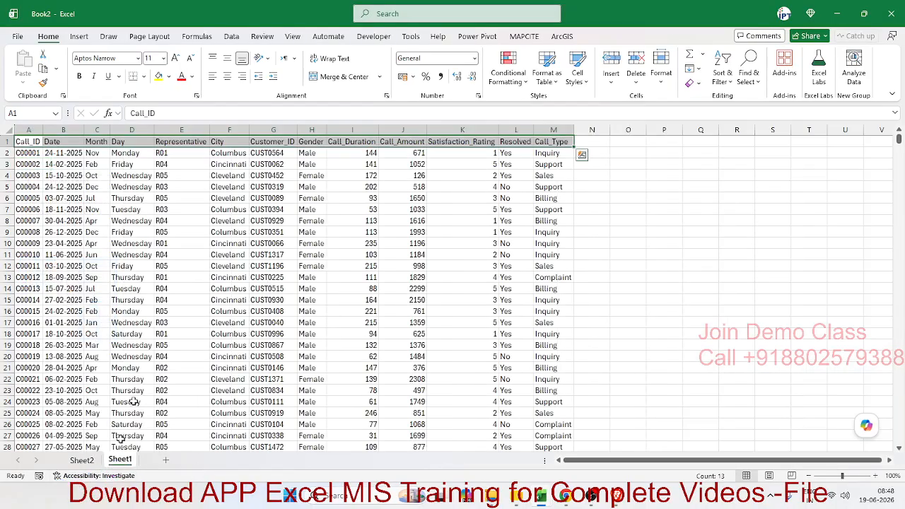
{"action": "left_click", "coordinate": [569, 142]}
{"action": "left_click_drag", "start_coordinate": [569, 142], "coordinate": [22, 143]}
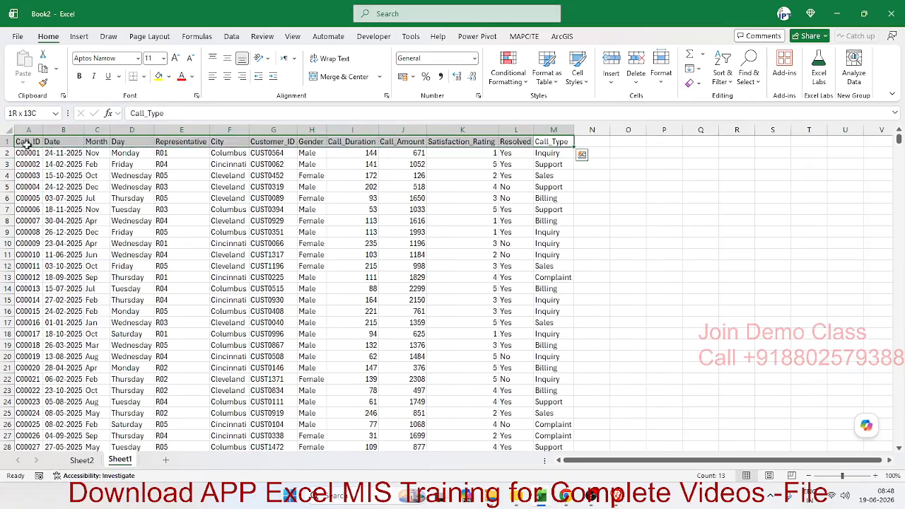
{"action": "left_click", "coordinate": [80, 461]}
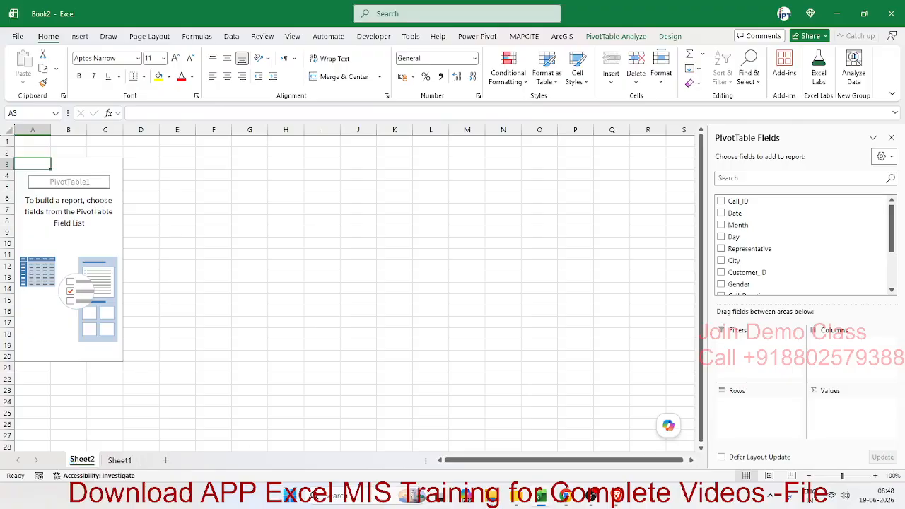
Step: Examine the Call_Type column and its different call categories in the source data on Sheet1
{"action": "key", "text": "alt+Tab"}
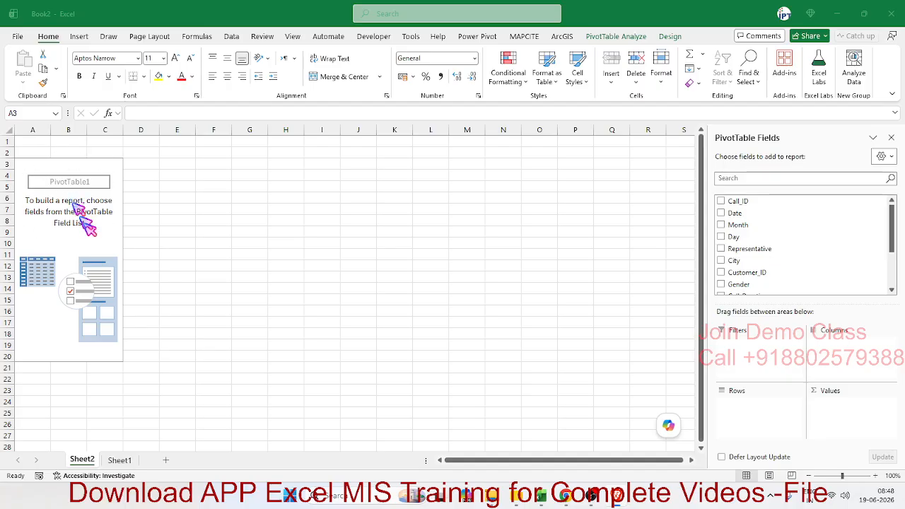
{"action": "left_click", "coordinate": [119, 461]}
{"action": "left_click", "coordinate": [98, 269]}
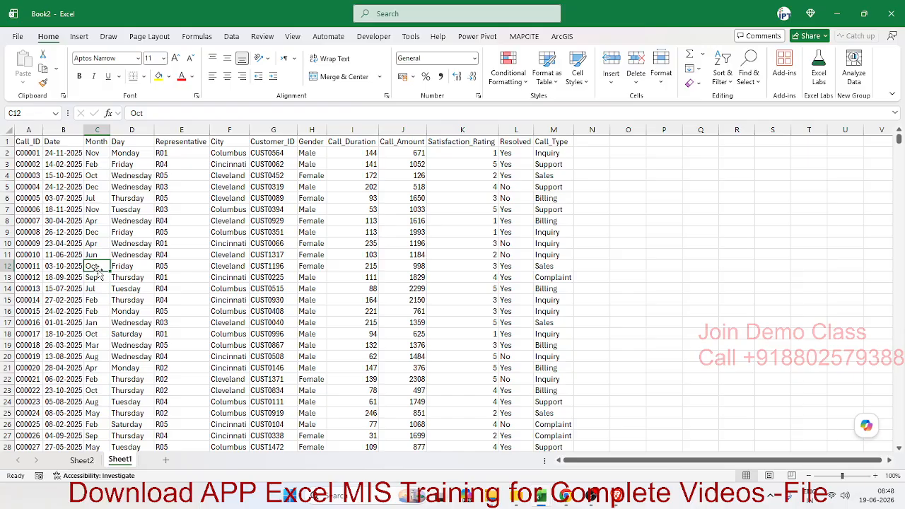
{"action": "left_click", "coordinate": [544, 129]}
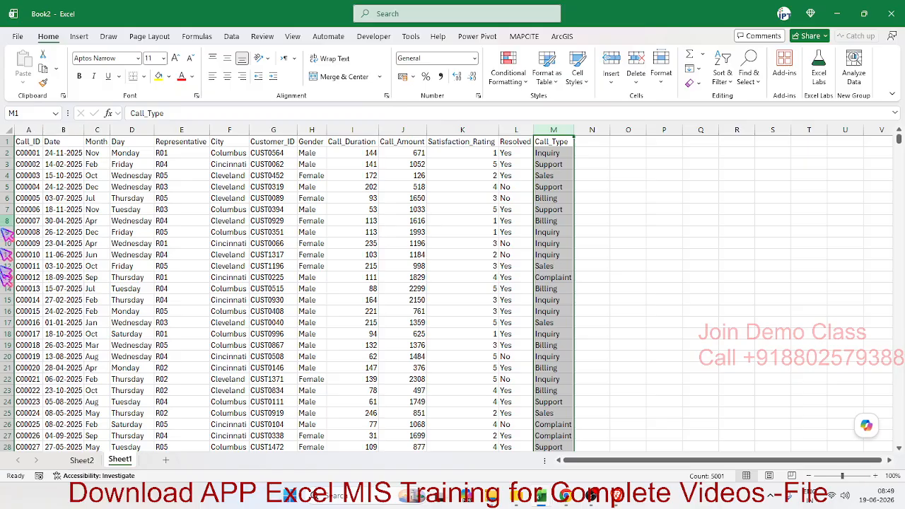
{"action": "left_click", "coordinate": [407, 253]}
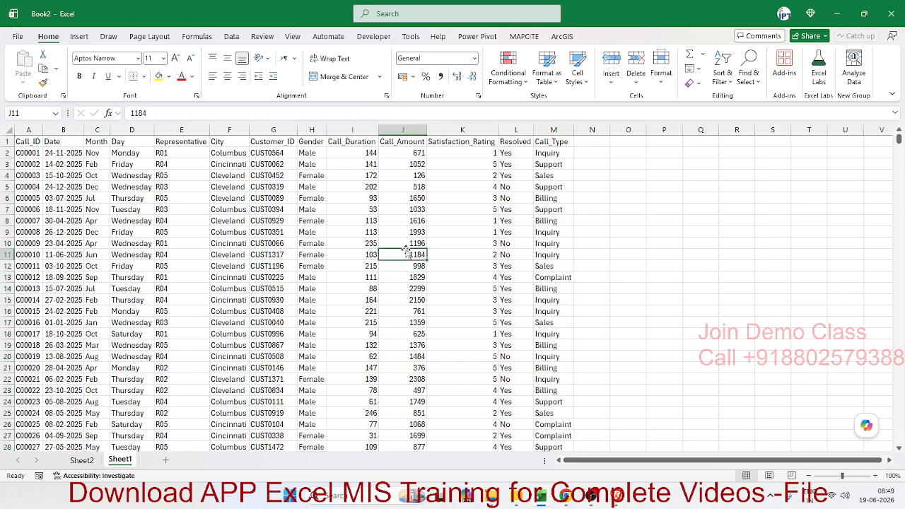
{"action": "left_click", "coordinate": [563, 150]}
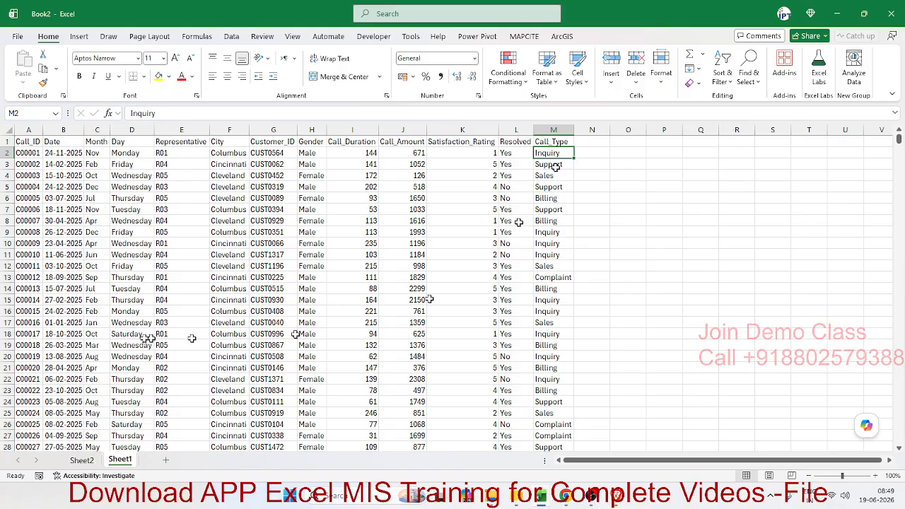
{"action": "left_click", "coordinate": [540, 167]}
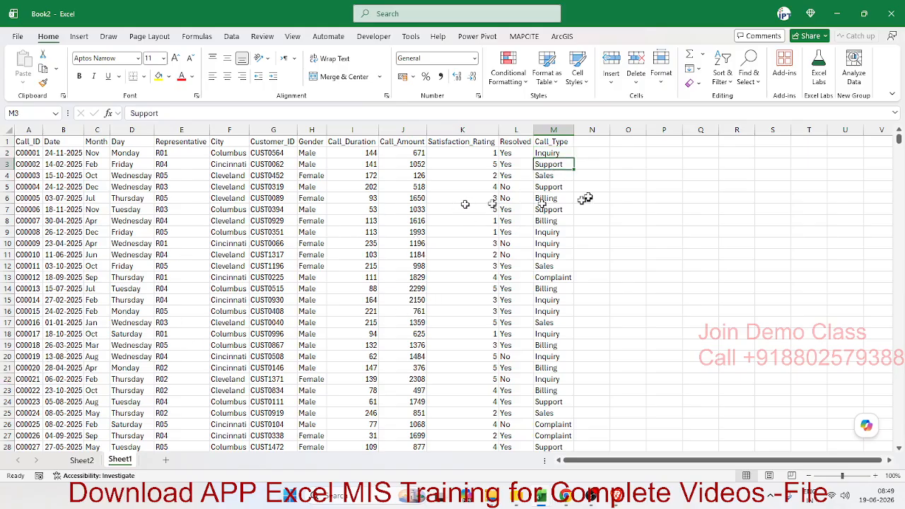
{"action": "left_click", "coordinate": [558, 175]}
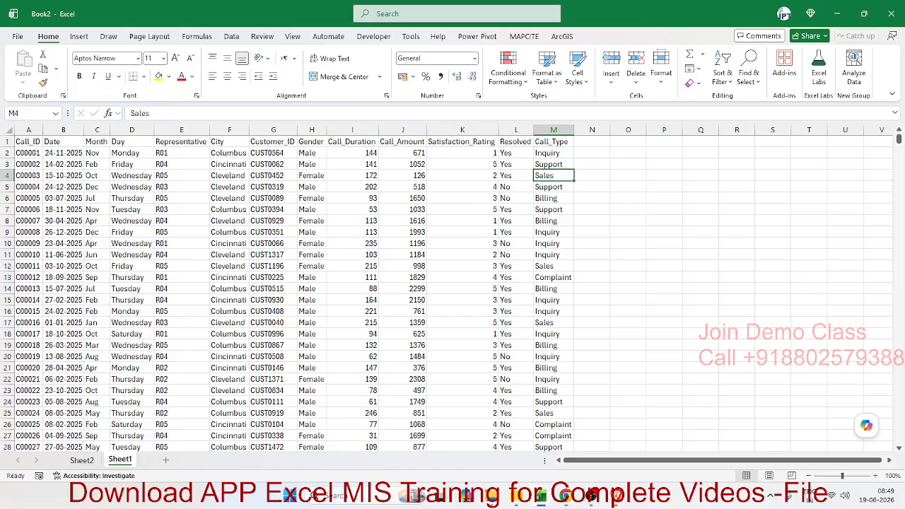
{"action": "left_click", "coordinate": [536, 209]}
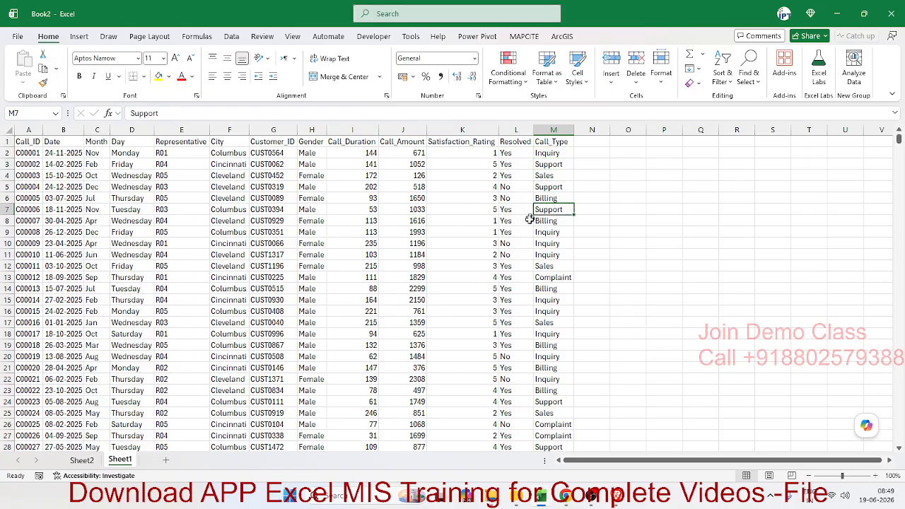
{"action": "left_click", "coordinate": [527, 232]}
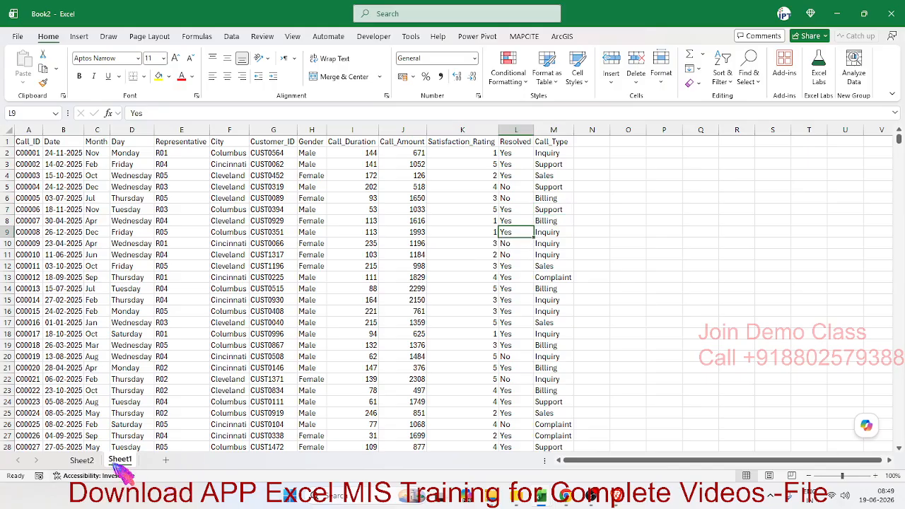
Step: Add the Call_Type field to the Rows area of the PivotTable on Sheet2
{"action": "left_click", "coordinate": [84, 460]}
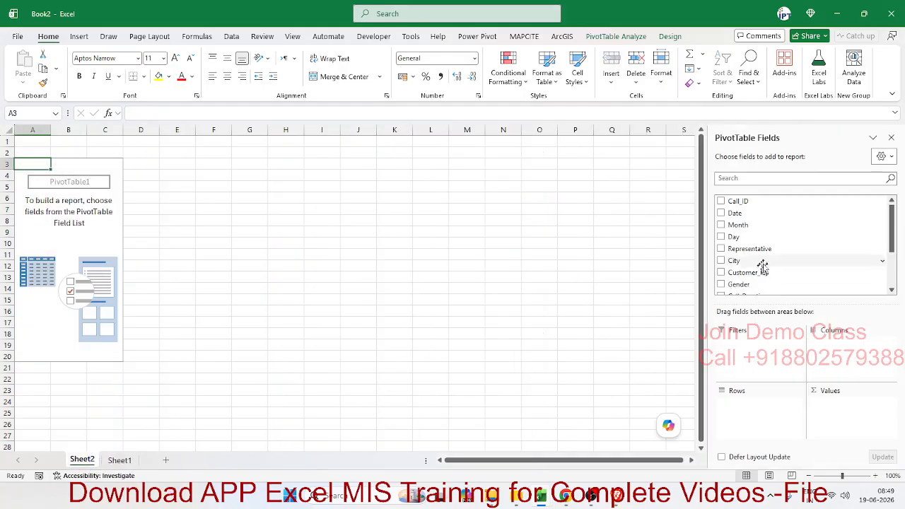
{"action": "scroll", "coordinate": [759, 266], "scroll_direction": "down", "scroll_amount": 3}
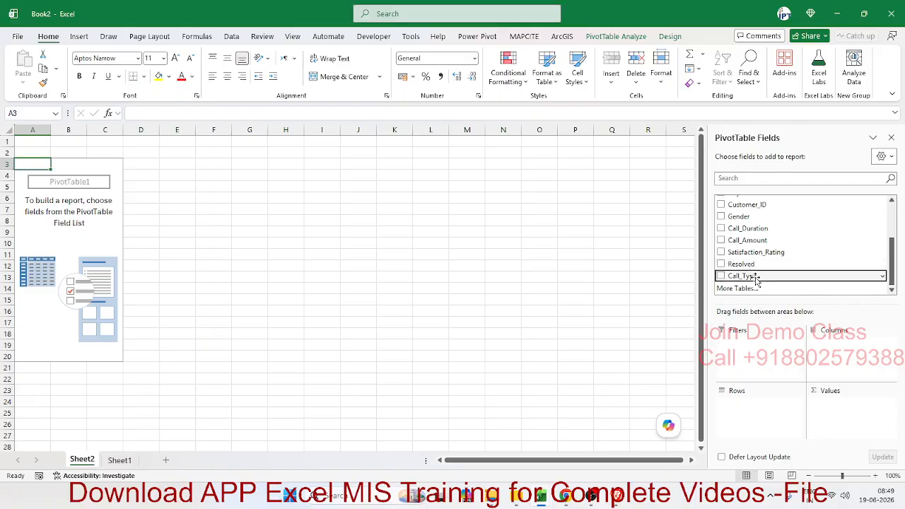
{"action": "left_click_drag", "start_coordinate": [757, 278], "coordinate": [758, 413]}
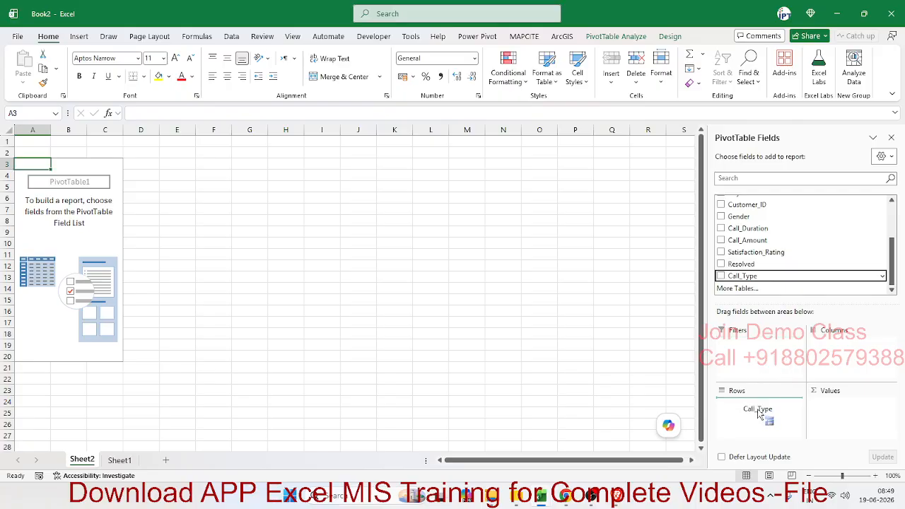
{"action": "left_click_drag", "start_coordinate": [759, 413], "coordinate": [757, 414]}
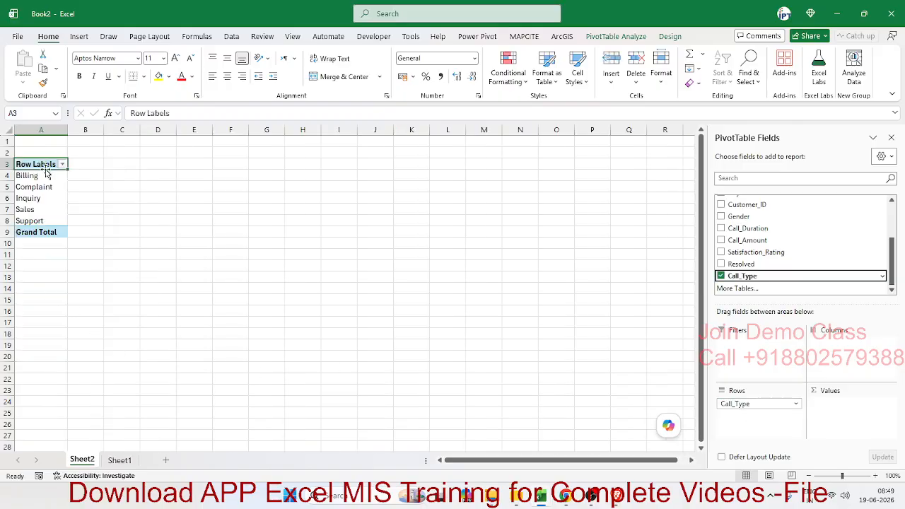
Step: Compare the PivotTable's call type row labels with the repeated entries in the Call_Type column on Sheet1
{"action": "left_click_drag", "start_coordinate": [45, 177], "coordinate": [47, 222]}
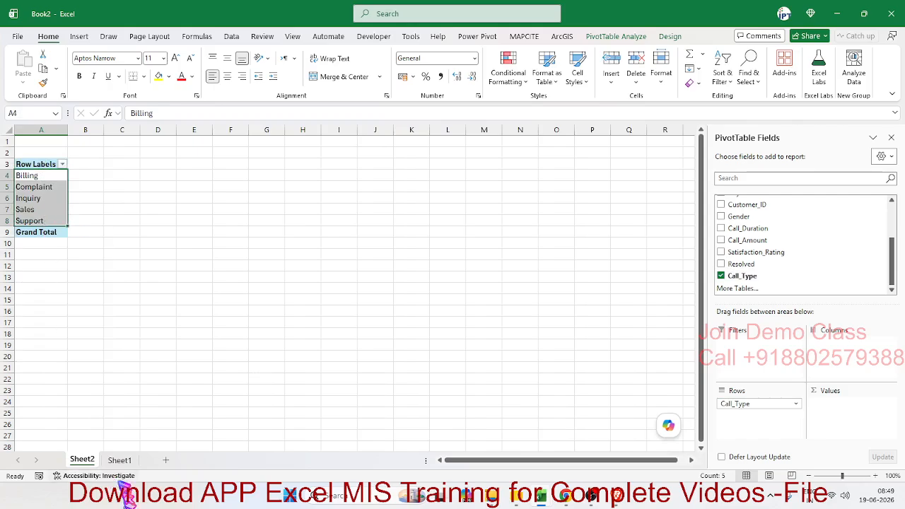
{"action": "left_click", "coordinate": [120, 462]}
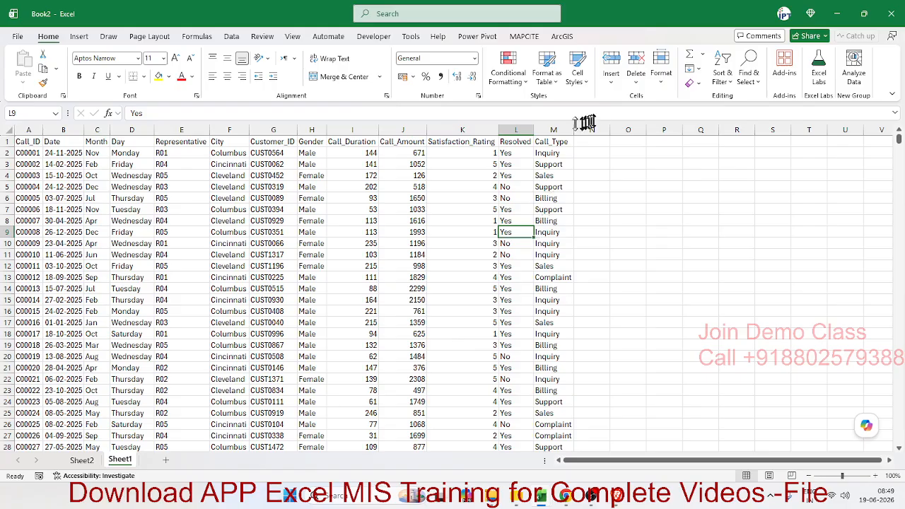
{"action": "left_click", "coordinate": [556, 130]}
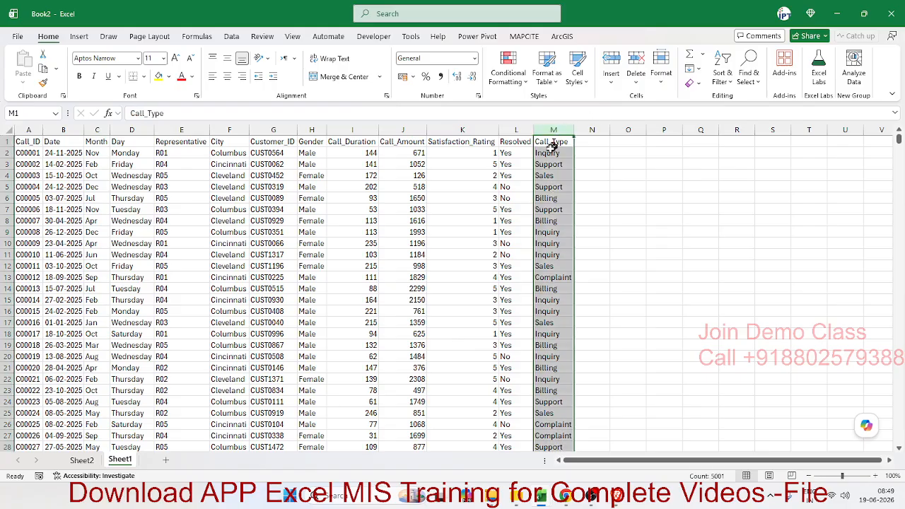
{"action": "left_click", "coordinate": [552, 152]}
{"action": "left_click", "coordinate": [552, 176]}
{"action": "left_click", "coordinate": [551, 210]}
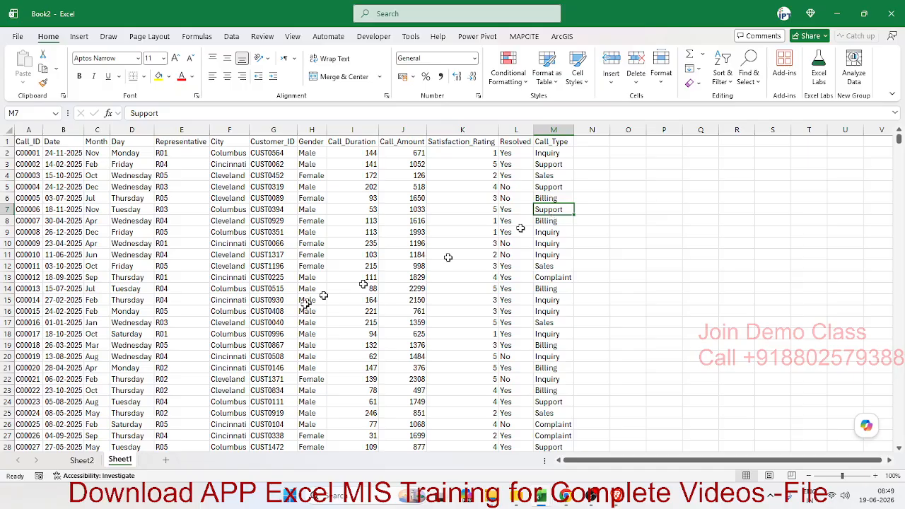
Step: Go back to Sheet2 and review the unique call types listed from Billing to Support in the PivotTable rows
{"action": "left_click", "coordinate": [97, 460]}
{"action": "left_click", "coordinate": [104, 461]}
{"action": "left_click", "coordinate": [98, 460]}
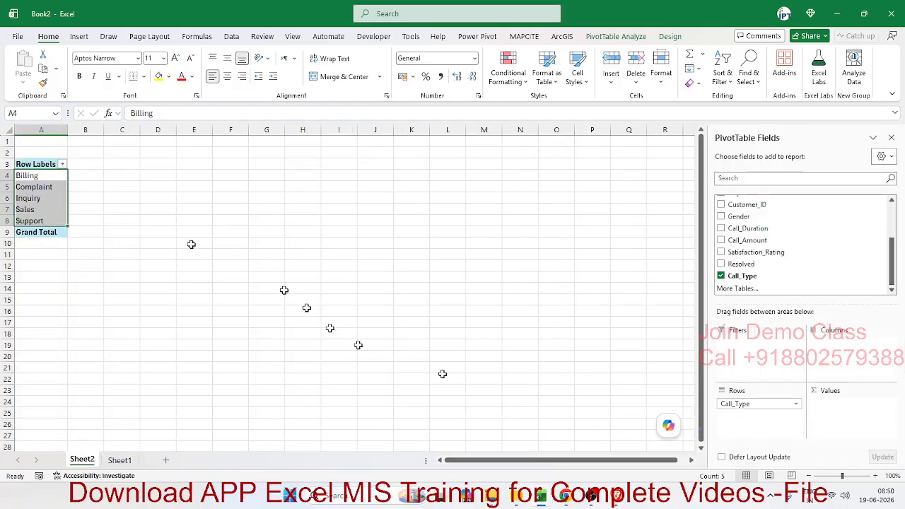
{"action": "left_click_drag", "start_coordinate": [45, 176], "coordinate": [47, 221]}
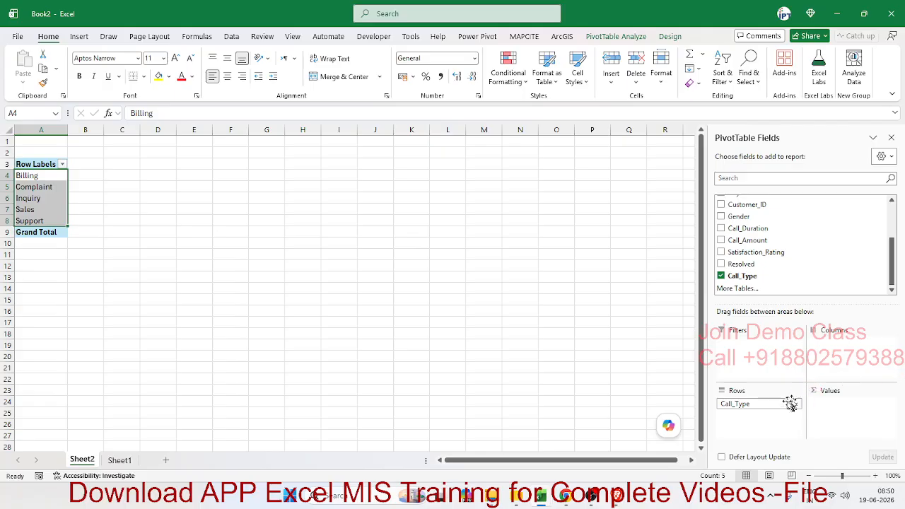
{"action": "left_click", "coordinate": [54, 188]}
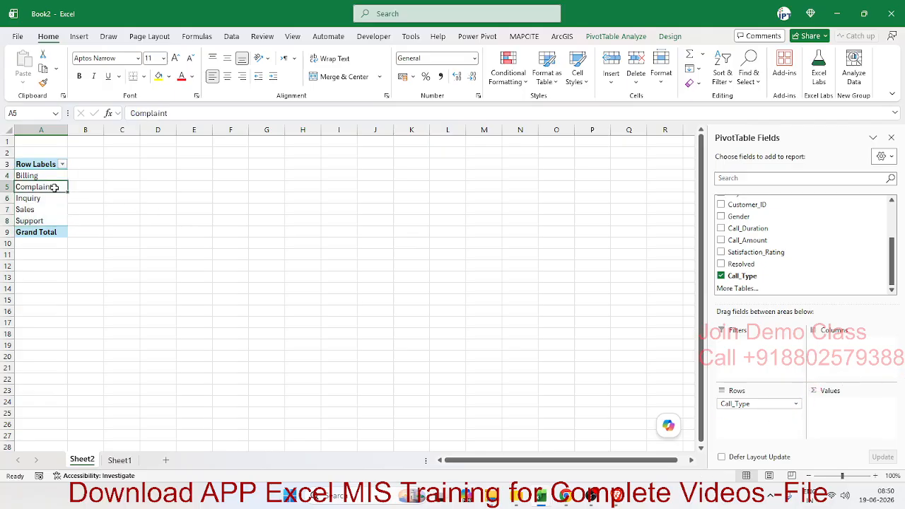
{"action": "left_click_drag", "start_coordinate": [55, 188], "coordinate": [54, 209]}
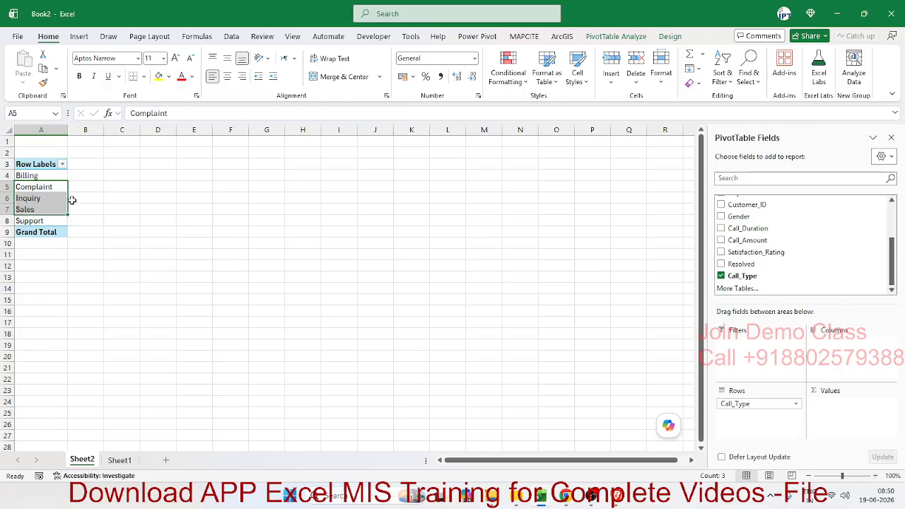
{"action": "left_click", "coordinate": [71, 177]}
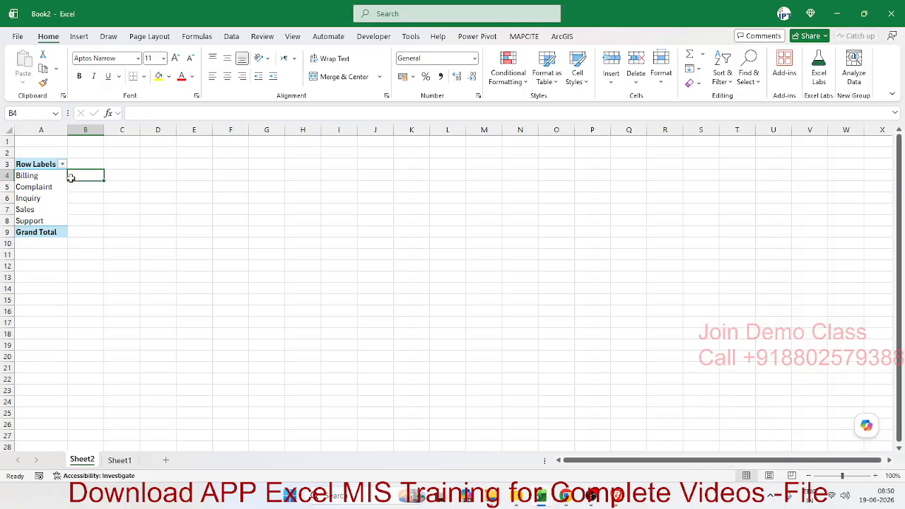
{"action": "left_click", "coordinate": [58, 176]}
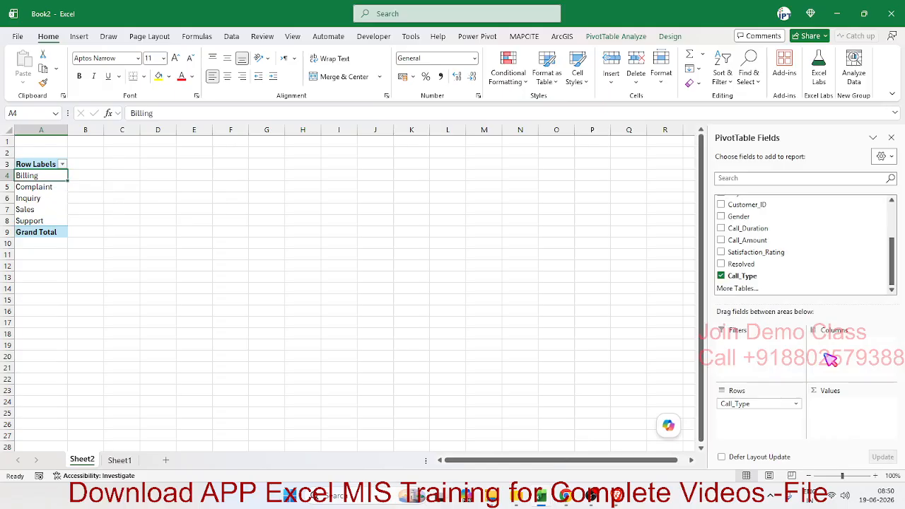
Step: Try Call_Type in the Columns area to lay the categories out horizontally, and return it to Rows
{"action": "left_click_drag", "start_coordinate": [774, 403], "coordinate": [840, 356]}
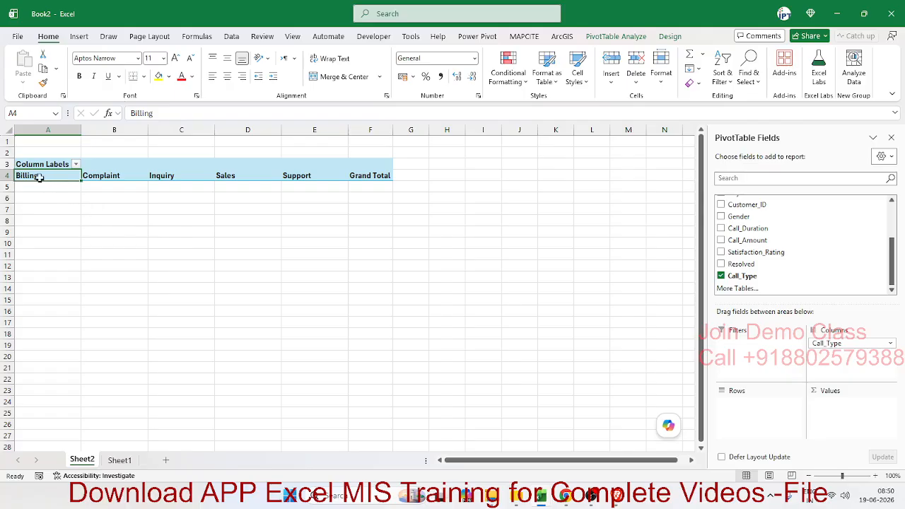
{"action": "left_click_drag", "start_coordinate": [40, 176], "coordinate": [299, 176]}
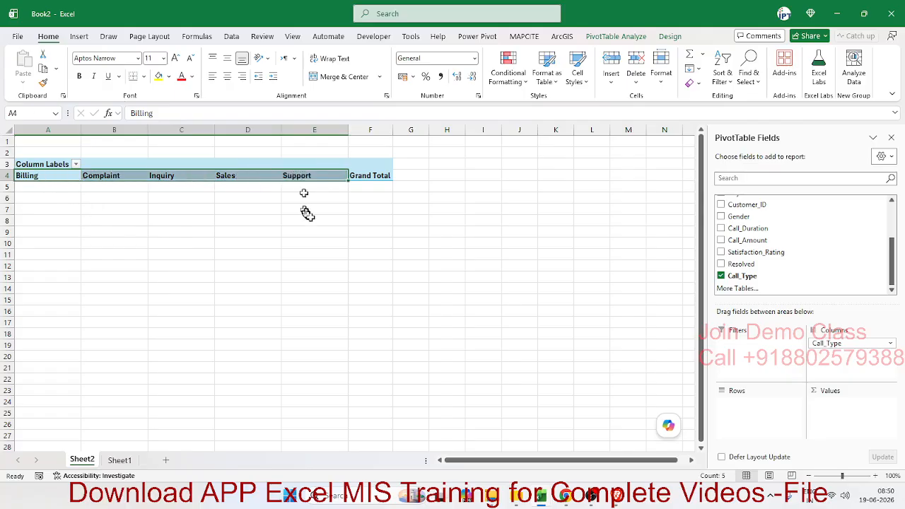
{"action": "left_click_drag", "start_coordinate": [737, 251], "coordinate": [849, 345]}
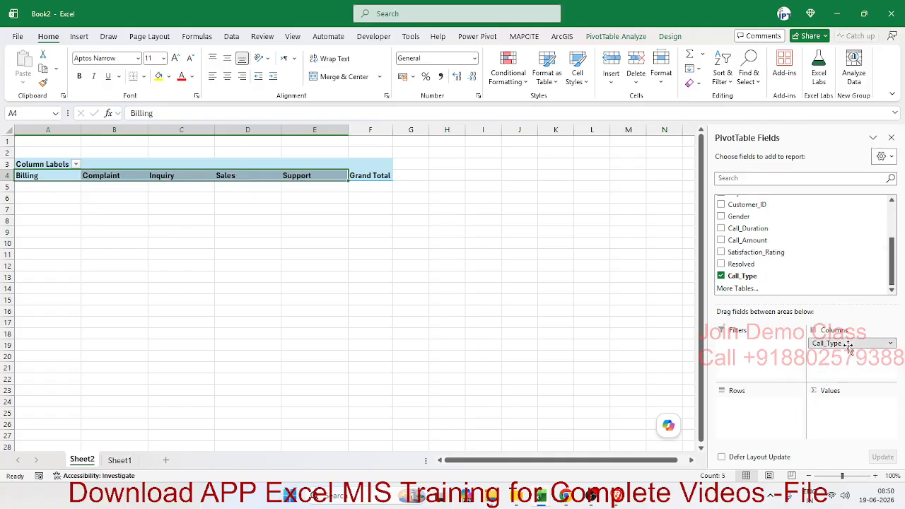
{"action": "left_click", "coordinate": [849, 346]}
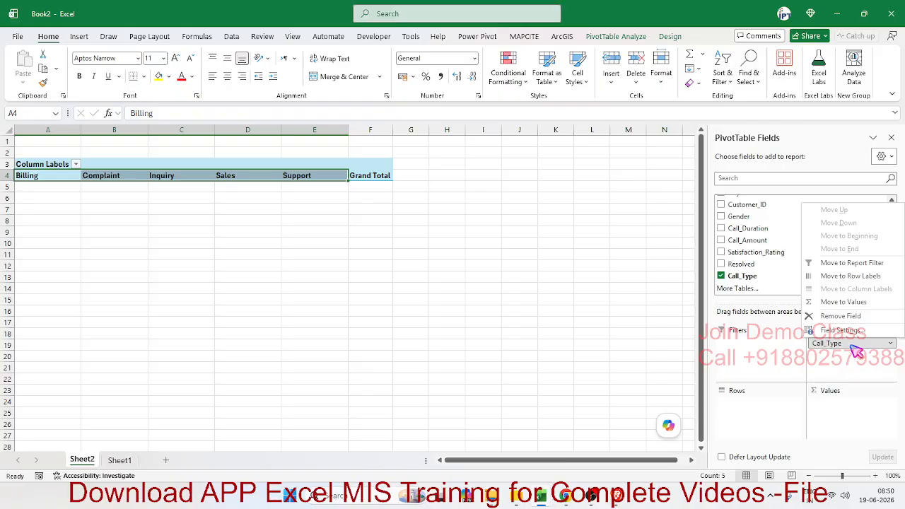
{"action": "left_click_drag", "start_coordinate": [846, 344], "coordinate": [833, 359]}
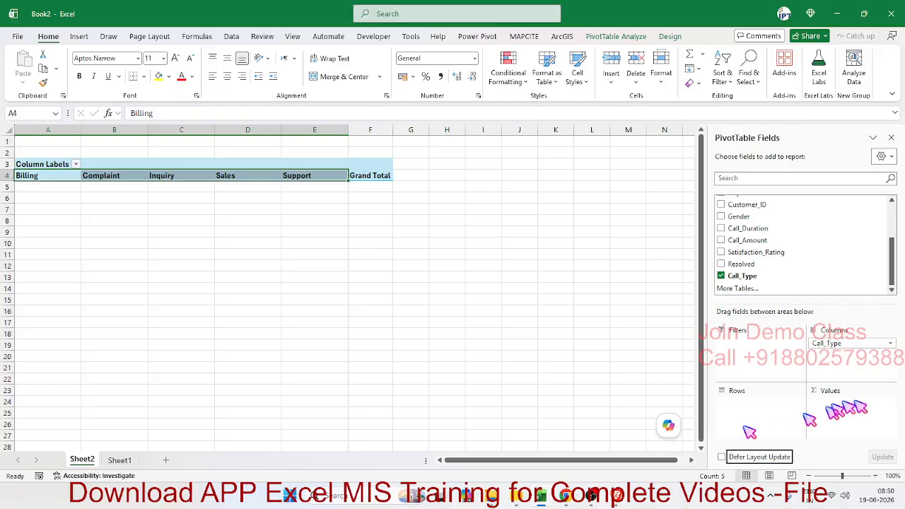
{"action": "left_click_drag", "start_coordinate": [845, 345], "coordinate": [778, 409]}
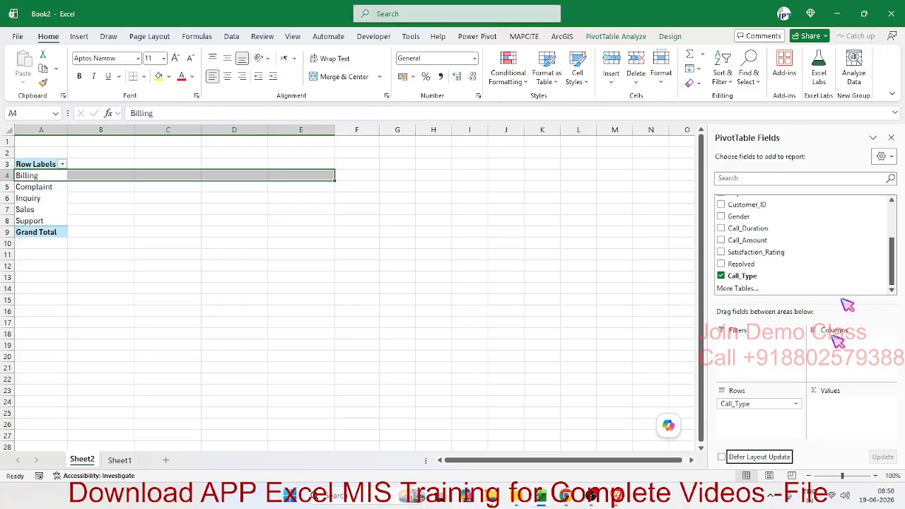
Step: Add Call_ID to the Values area and keep it summarized by Count
{"action": "scroll", "coordinate": [814, 236], "scroll_direction": "up", "scroll_amount": 3}
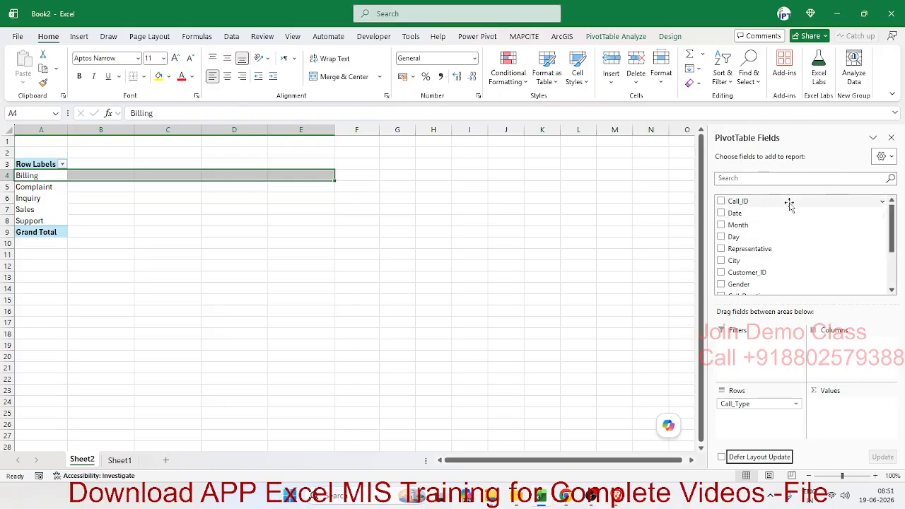
{"action": "left_click_drag", "start_coordinate": [790, 204], "coordinate": [836, 413]}
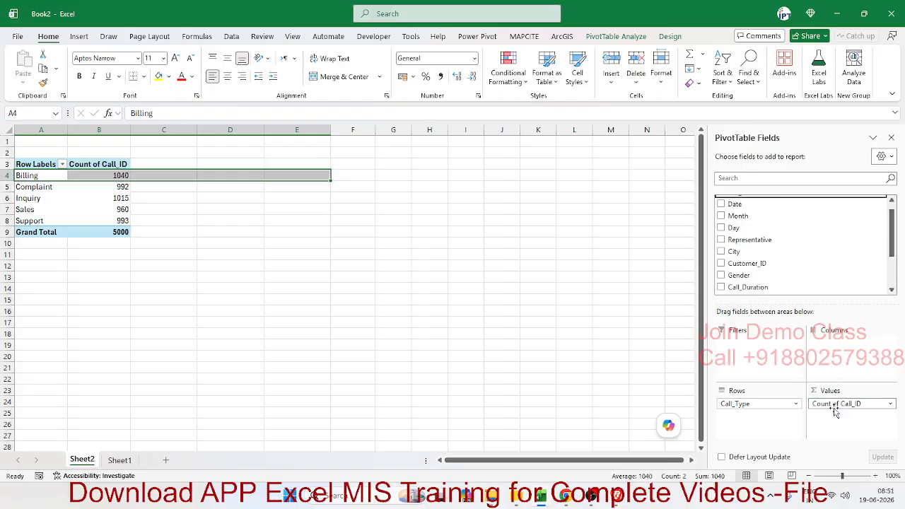
{"action": "left_click", "coordinate": [836, 413]}
{"action": "left_click", "coordinate": [843, 391]}
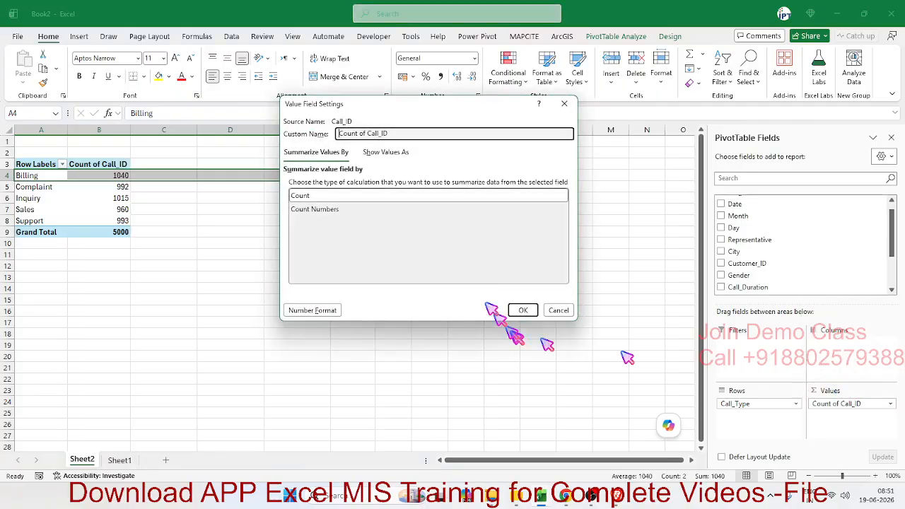
{"action": "left_click", "coordinate": [311, 196]}
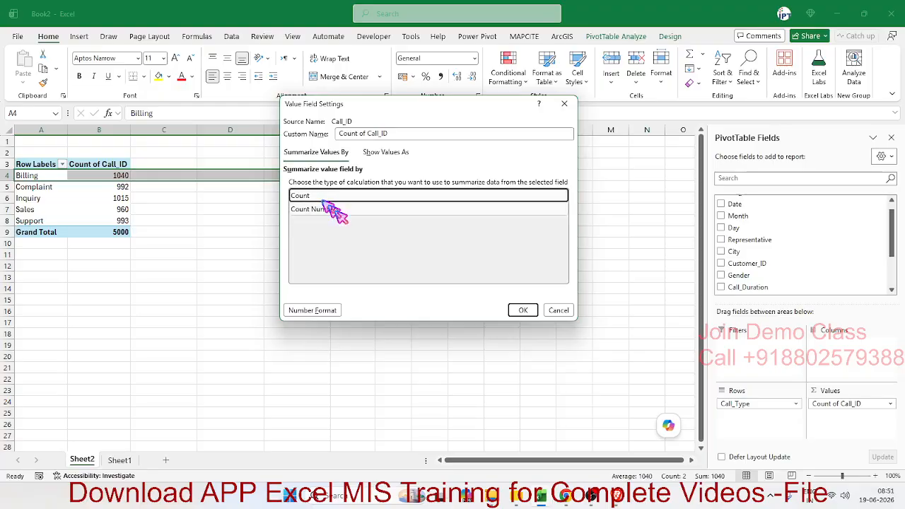
{"action": "left_click", "coordinate": [529, 311]}
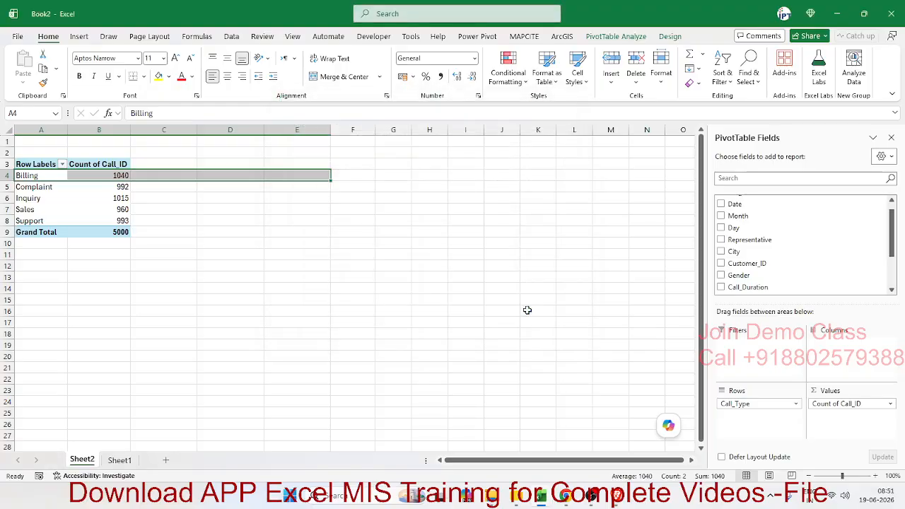
Step: Try the Call_ID counts with Call_Type in Columns, return it to Rows, and review the counts per call type
{"action": "left_click", "coordinate": [111, 198]}
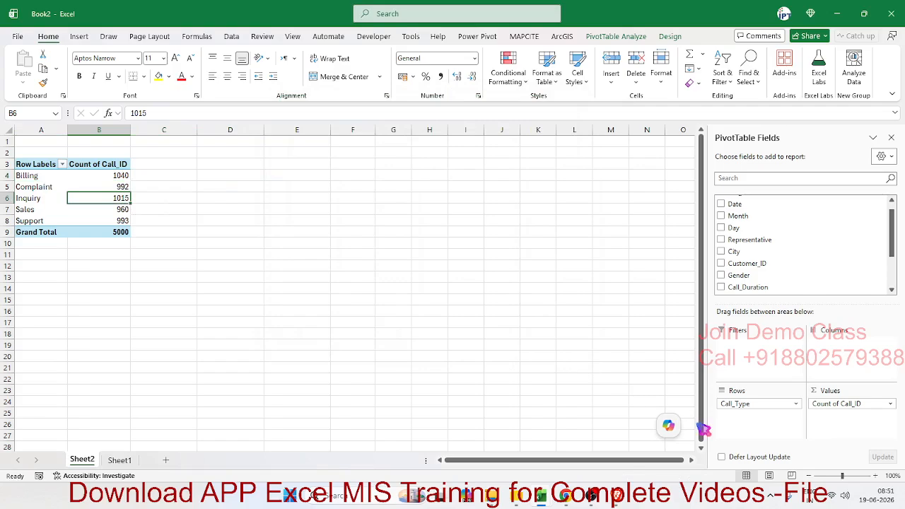
{"action": "left_click_drag", "start_coordinate": [32, 164], "coordinate": [101, 232]}
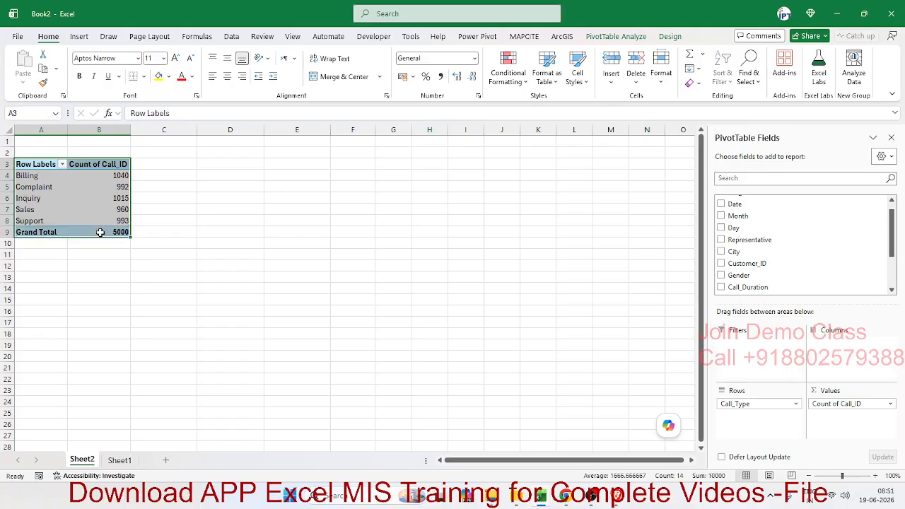
{"action": "left_click", "coordinate": [771, 405]}
{"action": "left_click_drag", "start_coordinate": [776, 408], "coordinate": [867, 368]}
{"action": "left_click", "coordinate": [505, 289]}
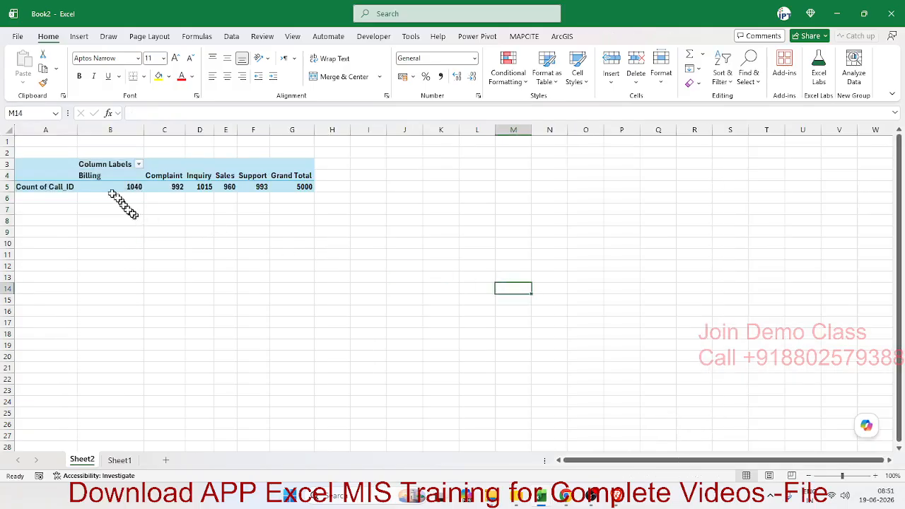
{"action": "left_click", "coordinate": [121, 201]}
{"action": "left_click_drag", "start_coordinate": [71, 177], "coordinate": [297, 194]}
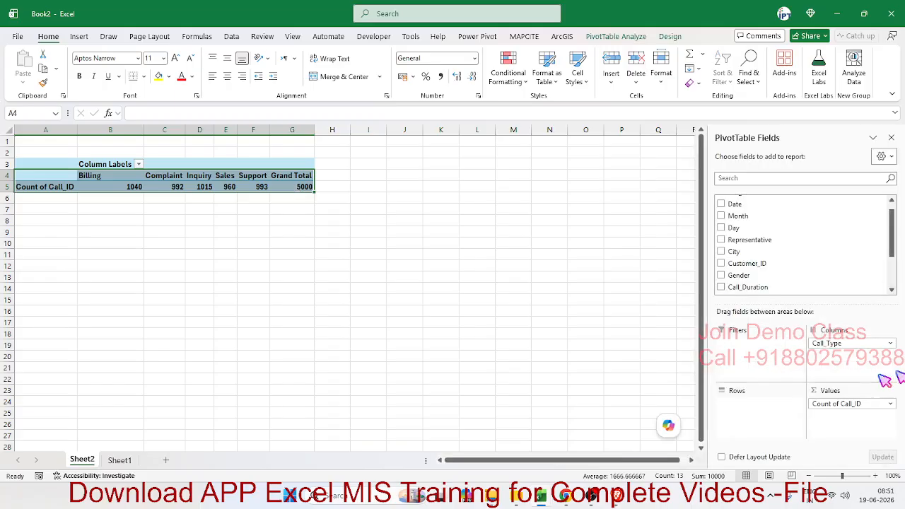
{"action": "left_click_drag", "start_coordinate": [862, 346], "coordinate": [774, 404]}
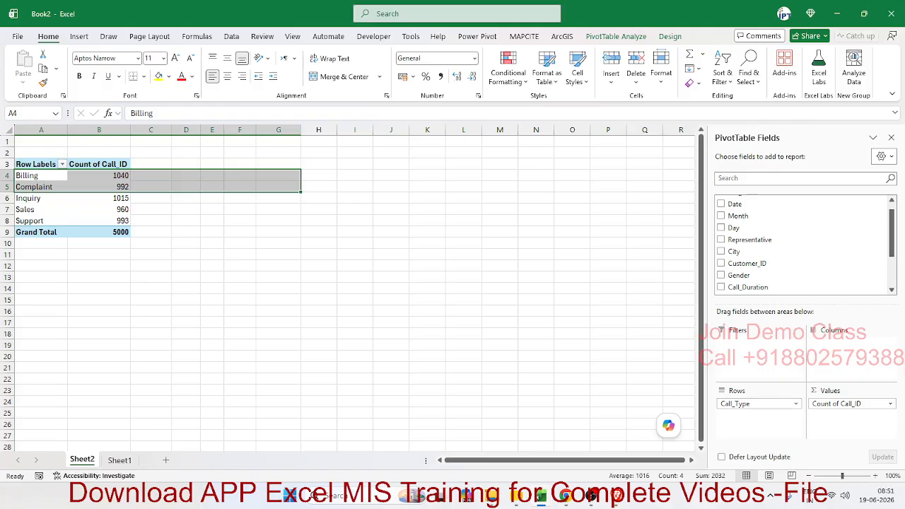
{"action": "left_click", "coordinate": [84, 222]}
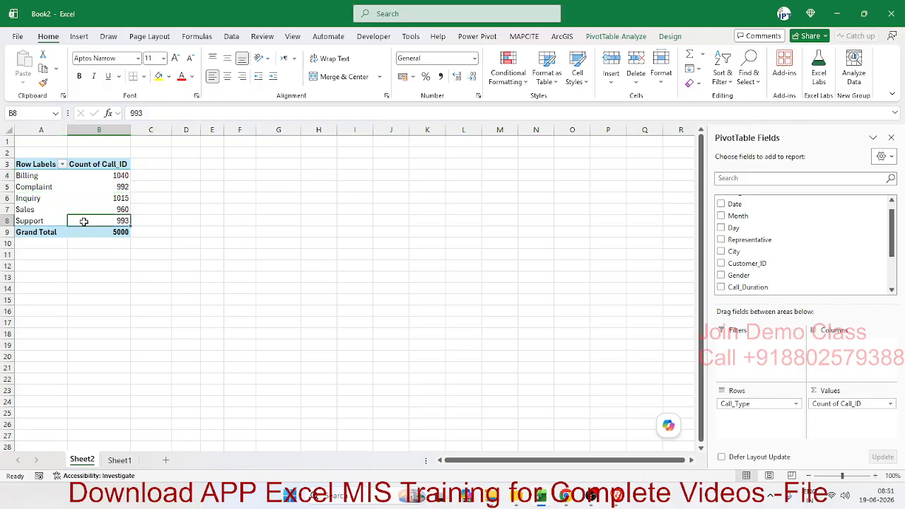
{"action": "mouse_move", "coordinate": [83, 222]}
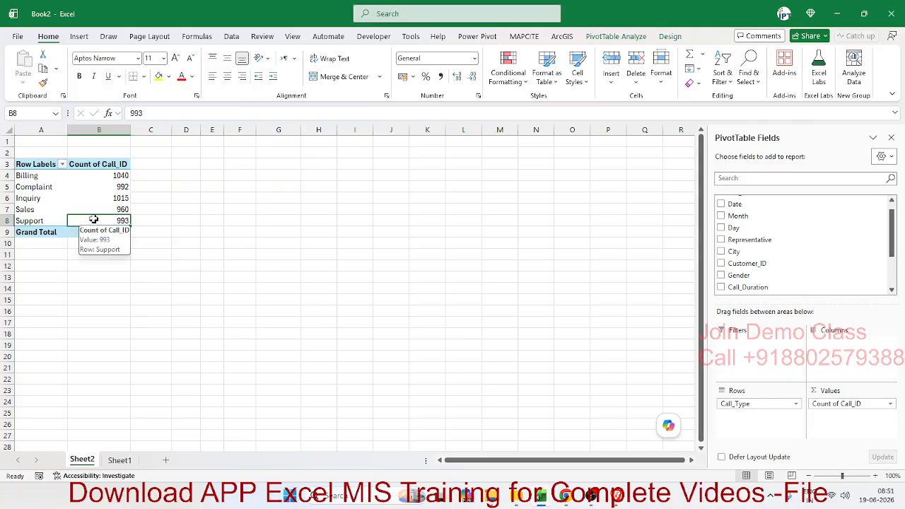
{"action": "left_click", "coordinate": [85, 188]}
{"action": "mouse_move", "coordinate": [85, 189]}
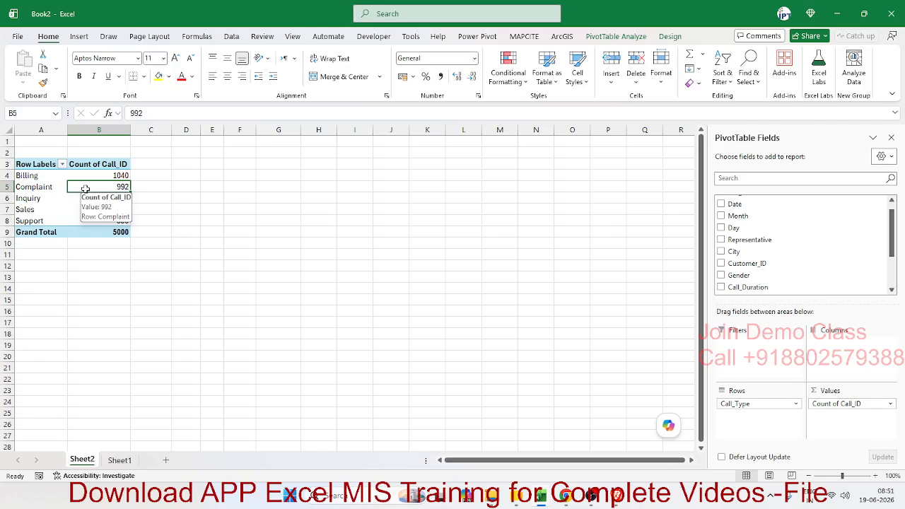
Step: Add Gender to the Filters area of the PivotTable and filter the call counts to Male
{"action": "left_click_drag", "start_coordinate": [729, 276], "coordinate": [757, 344]}
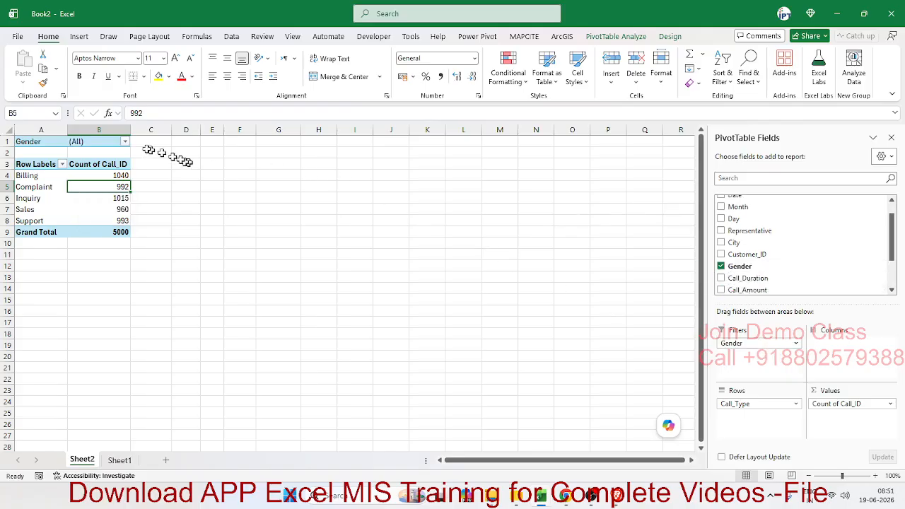
{"action": "left_click", "coordinate": [125, 142]}
{"action": "left_click", "coordinate": [39, 181]}
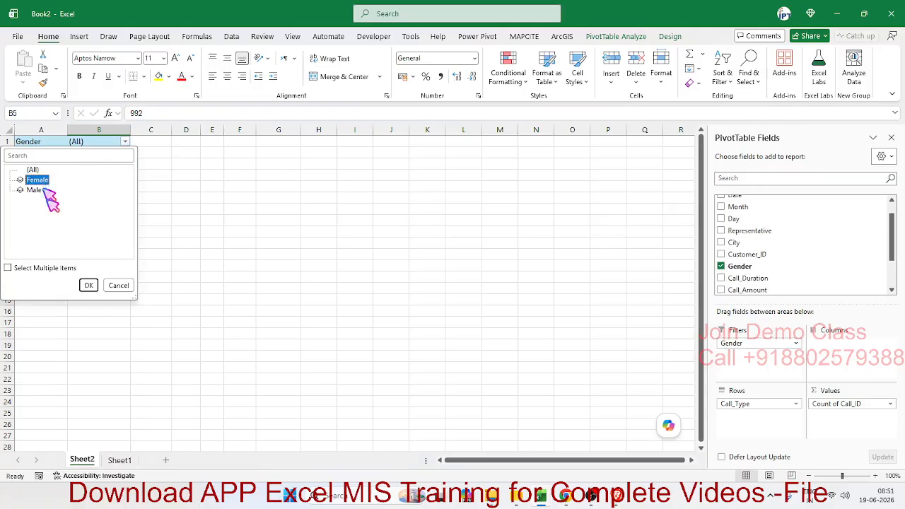
{"action": "left_click", "coordinate": [89, 285]}
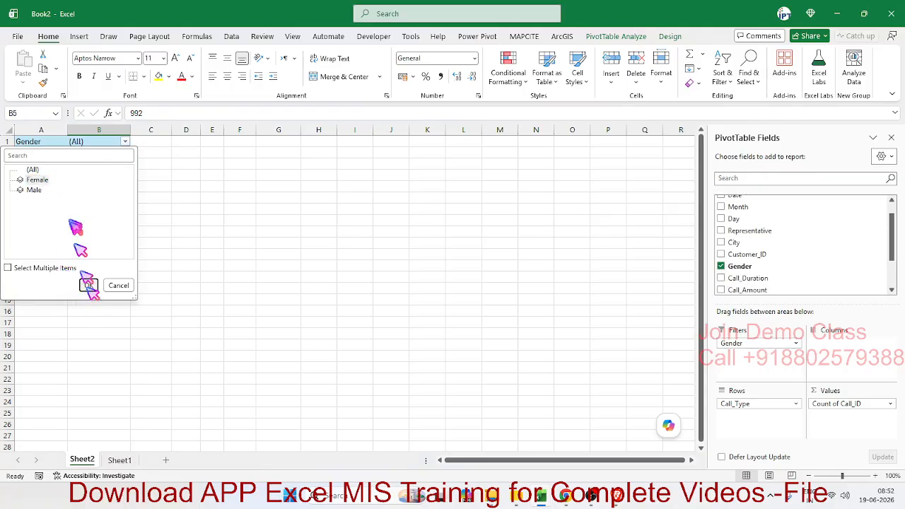
{"action": "left_click", "coordinate": [35, 189]}
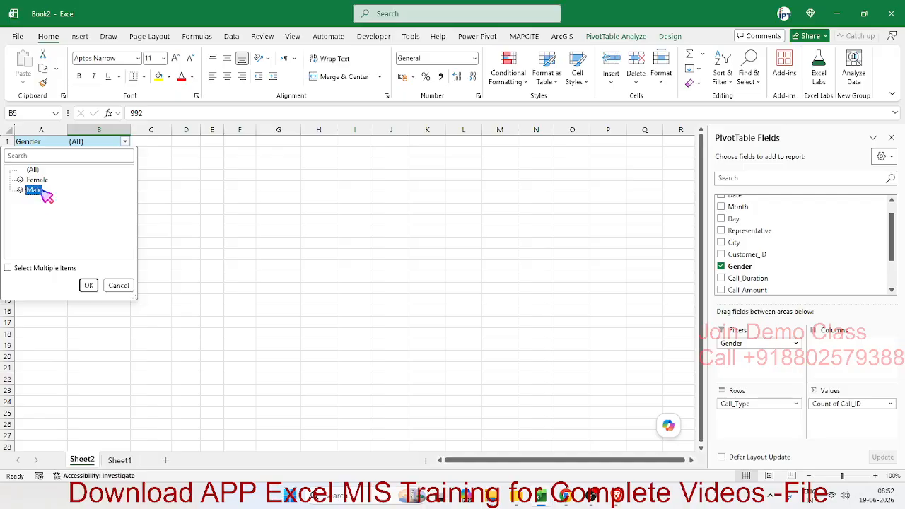
{"action": "left_click", "coordinate": [88, 285]}
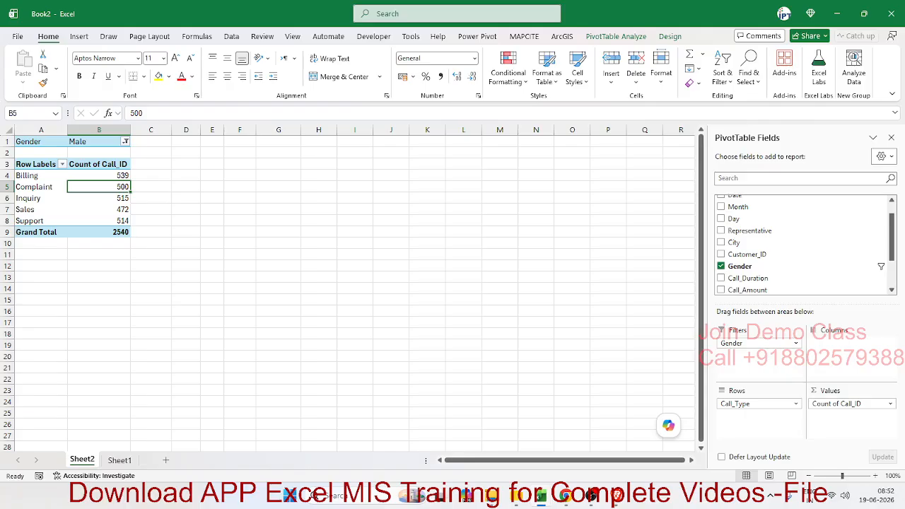
Step: Try City as a nested row field and as a report filter set to Cincinnati, and take it out of the report
{"action": "left_click_drag", "start_coordinate": [751, 243], "coordinate": [774, 421]}
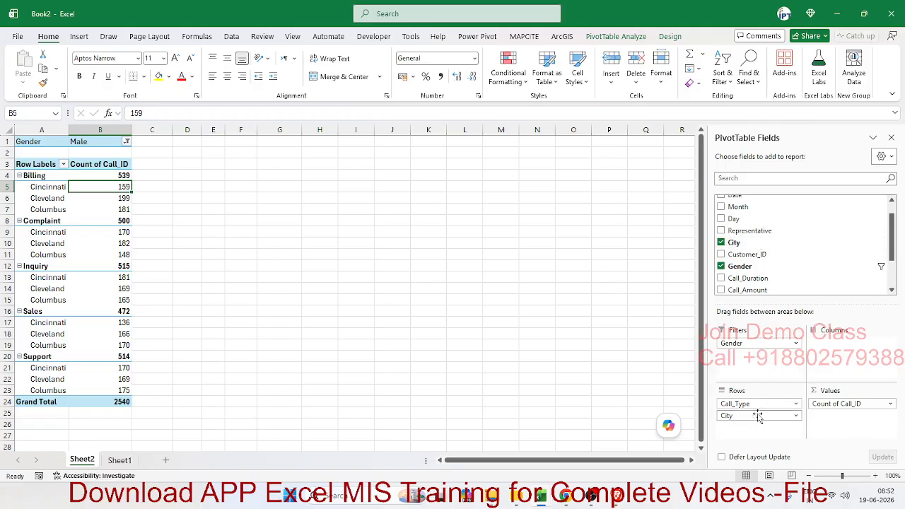
{"action": "left_click_drag", "start_coordinate": [758, 416], "coordinate": [772, 260]}
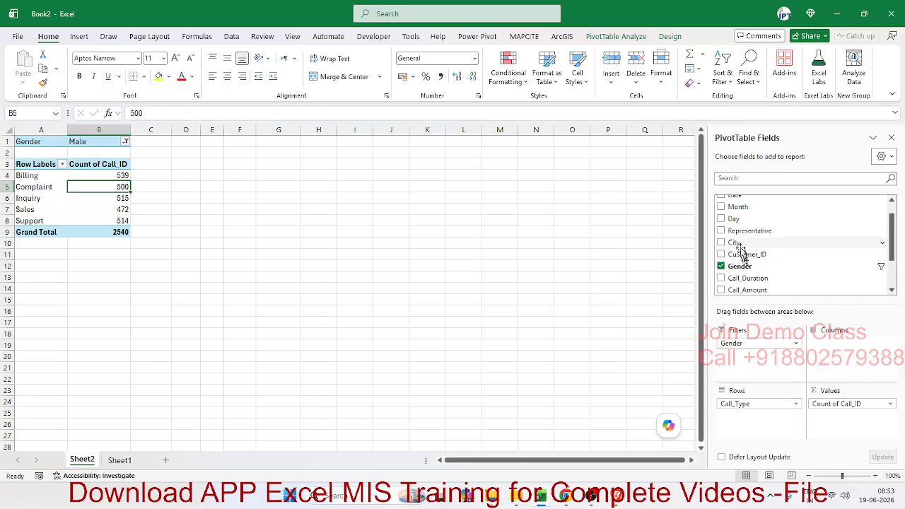
{"action": "left_click_drag", "start_coordinate": [734, 242], "coordinate": [740, 361]}
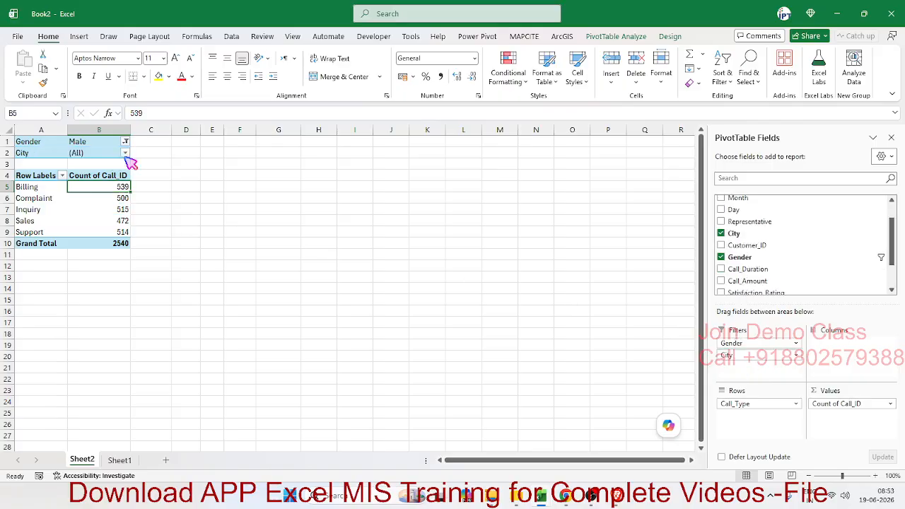
{"action": "left_click", "coordinate": [124, 153]}
{"action": "left_click", "coordinate": [47, 192]}
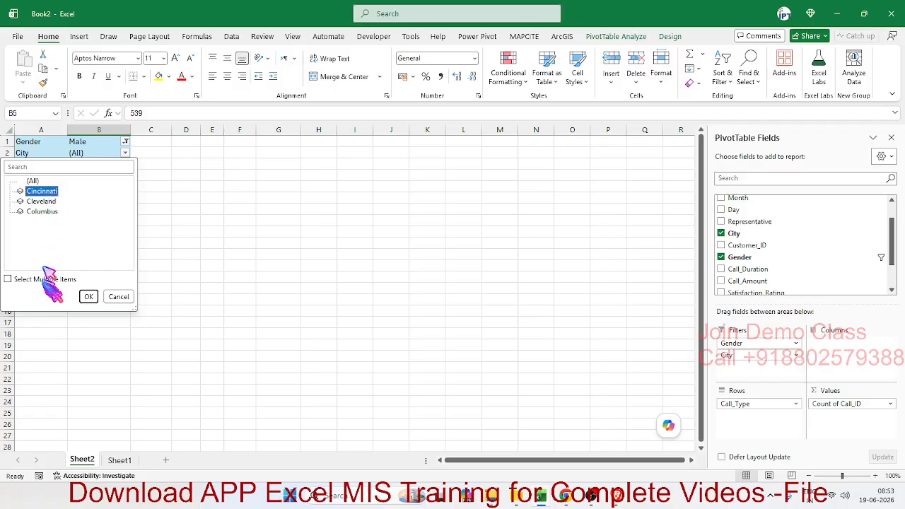
{"action": "left_click", "coordinate": [88, 298]}
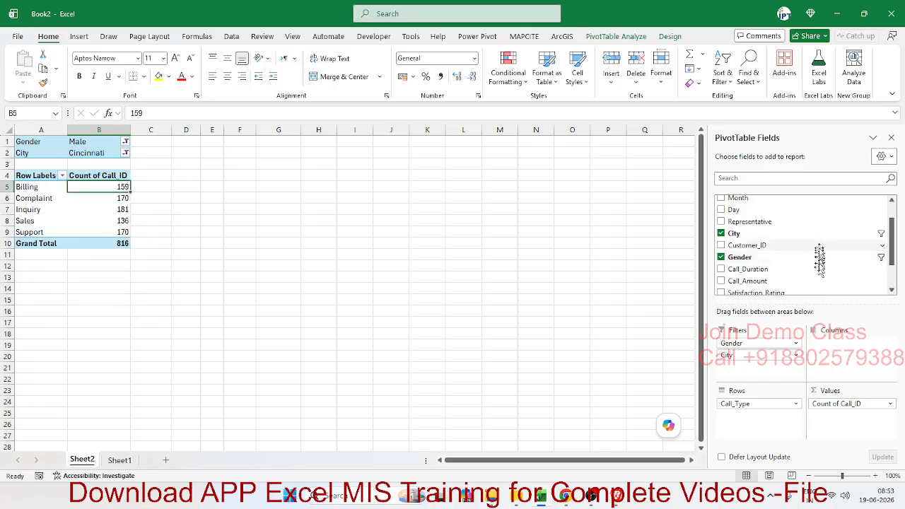
{"action": "left_click", "coordinate": [733, 238]}
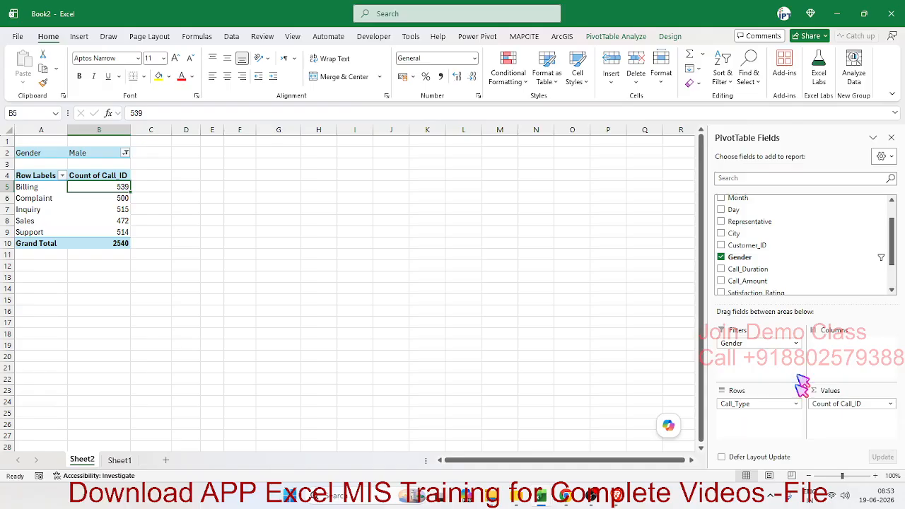
Step: Add City to the Rows area below Call_Type and review the cities listed under each call type
{"action": "left_click_drag", "start_coordinate": [770, 241], "coordinate": [782, 422]}
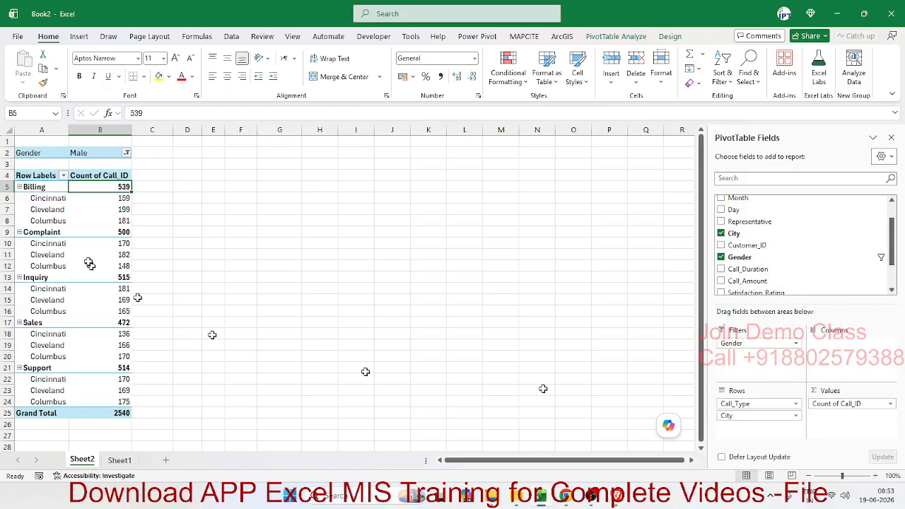
{"action": "left_click", "coordinate": [65, 217]}
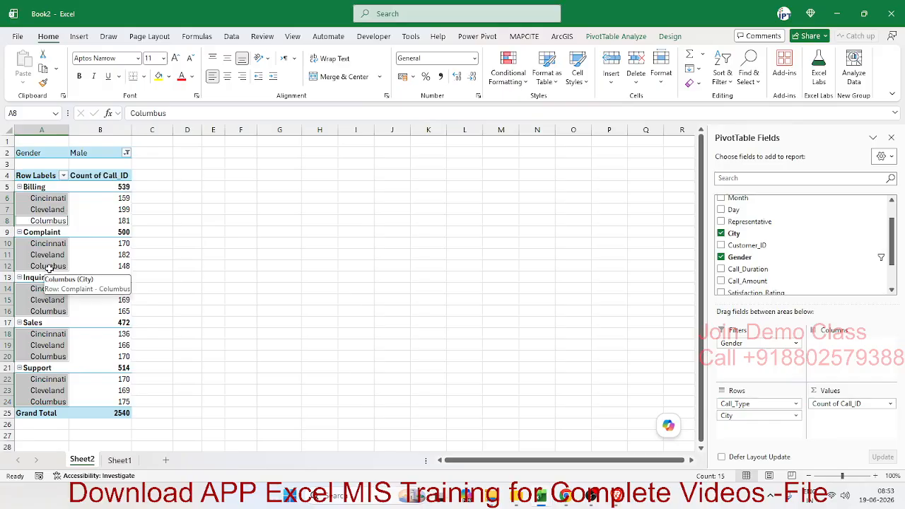
{"action": "left_click", "coordinate": [75, 155]}
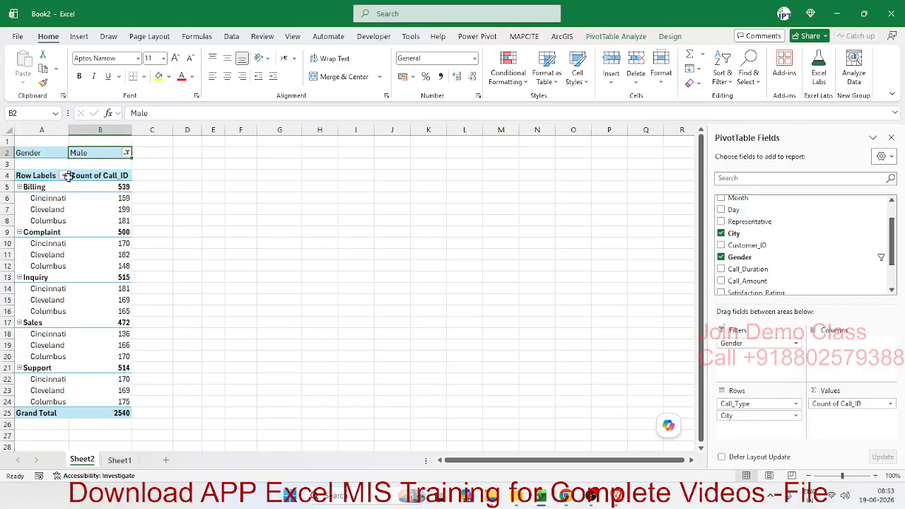
{"action": "left_click", "coordinate": [61, 204]}
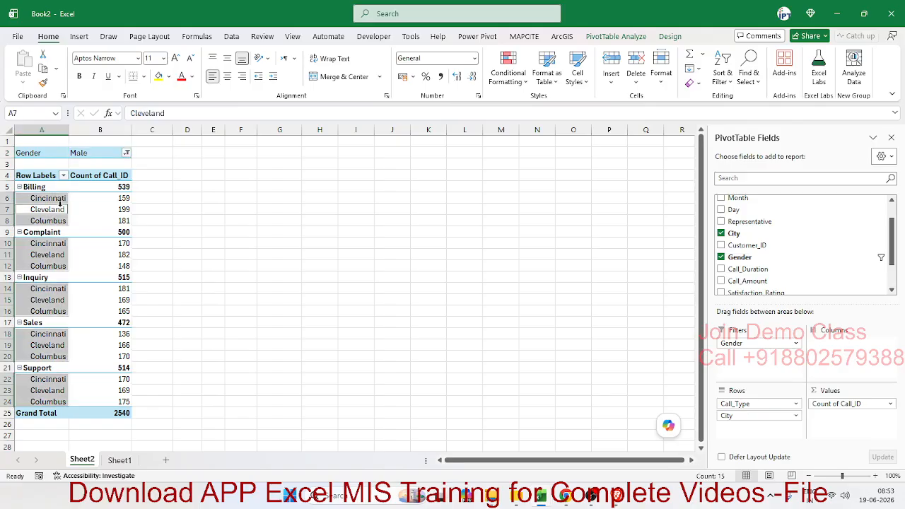
Step: Switch the Gender filter to Female and back to Male to compare the call counts per city
{"action": "left_click", "coordinate": [127, 153]}
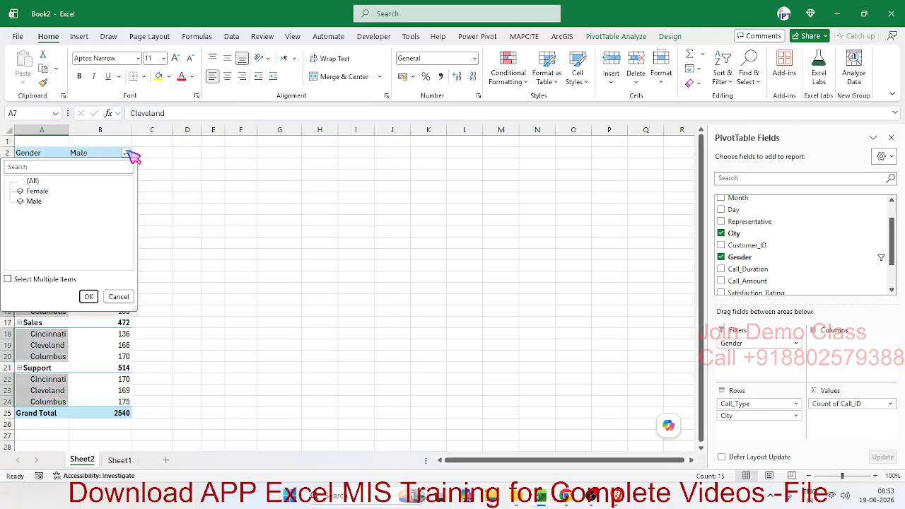
{"action": "left_click", "coordinate": [37, 191]}
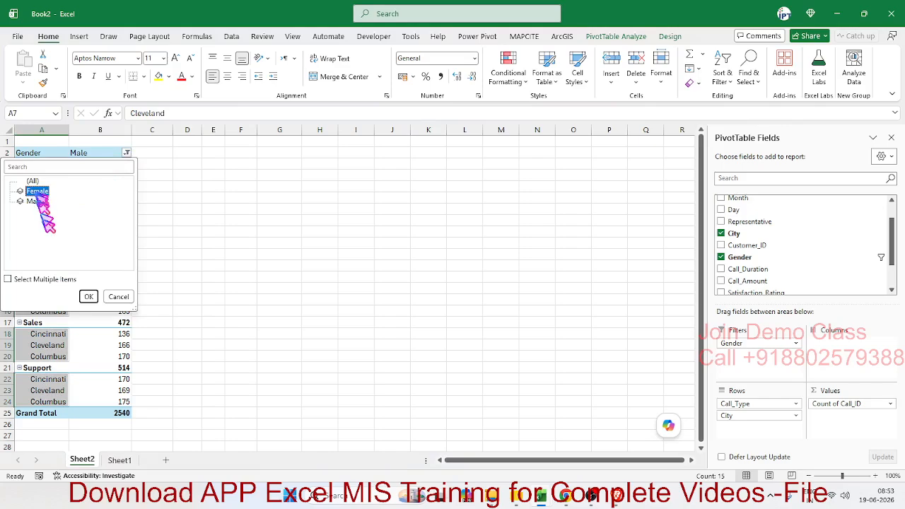
{"action": "left_click", "coordinate": [85, 297]}
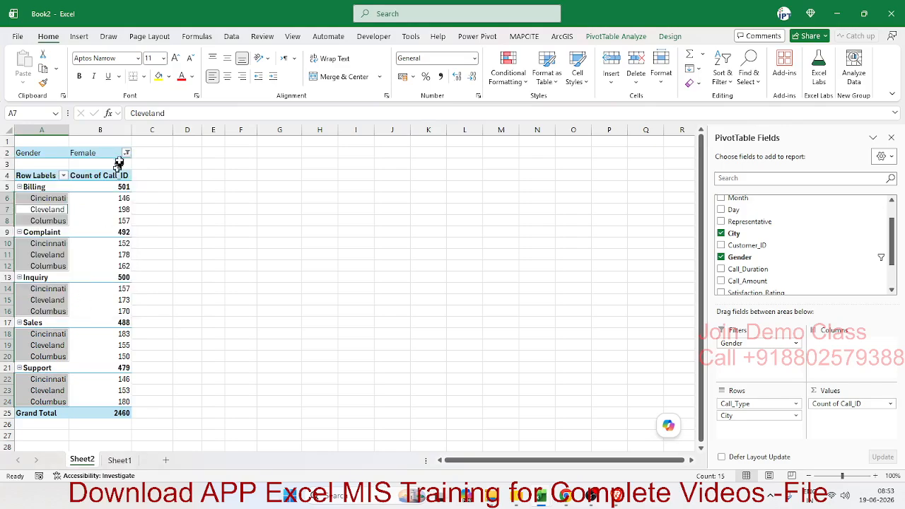
{"action": "left_click", "coordinate": [92, 210]}
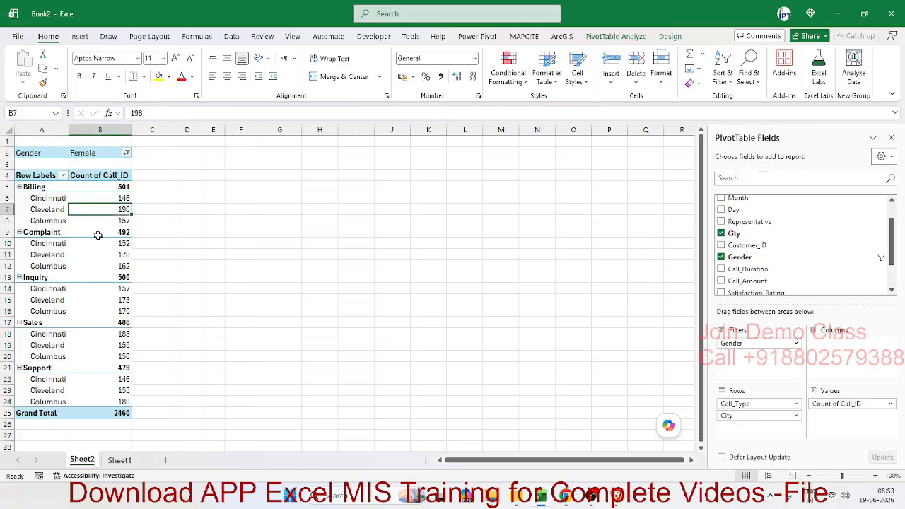
{"action": "left_click", "coordinate": [126, 153]}
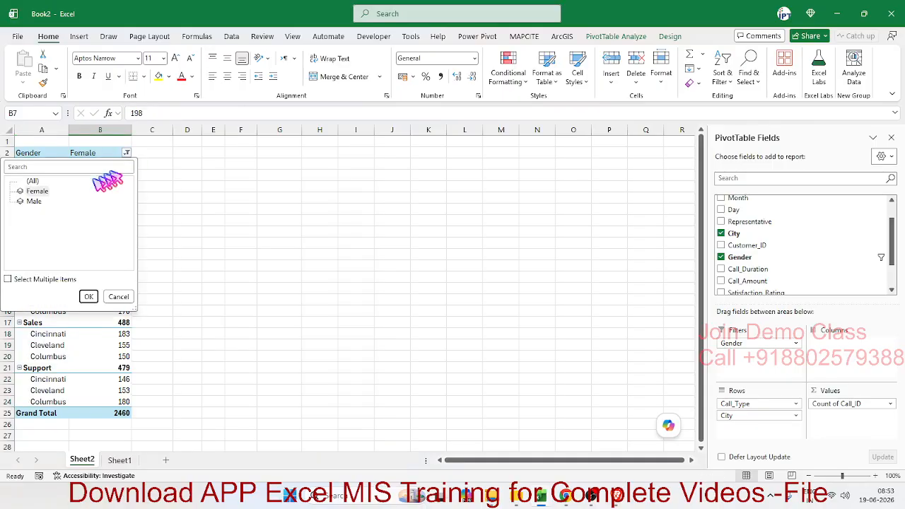
{"action": "left_click", "coordinate": [44, 201]}
{"action": "left_click", "coordinate": [88, 297]}
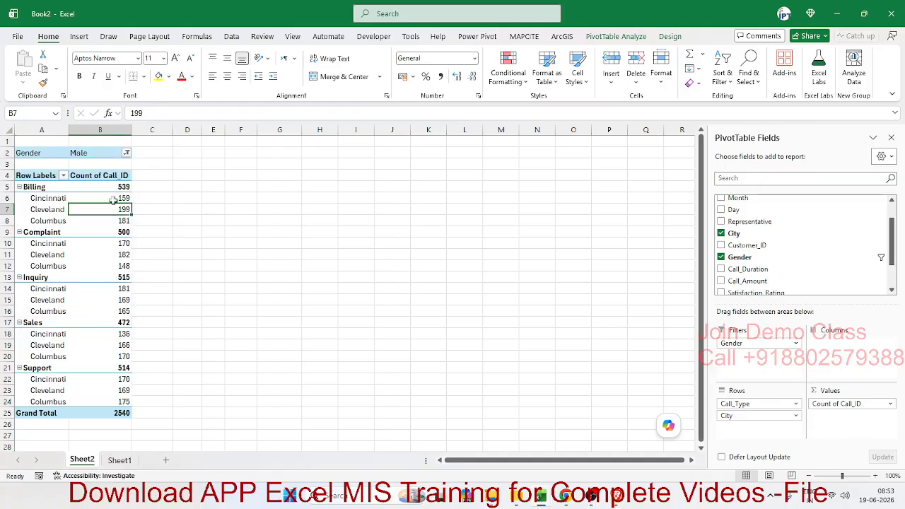
Step: Set the Gender report filter to (All) so that both genders are counted
{"action": "left_click", "coordinate": [127, 152]}
{"action": "left_click", "coordinate": [36, 183]}
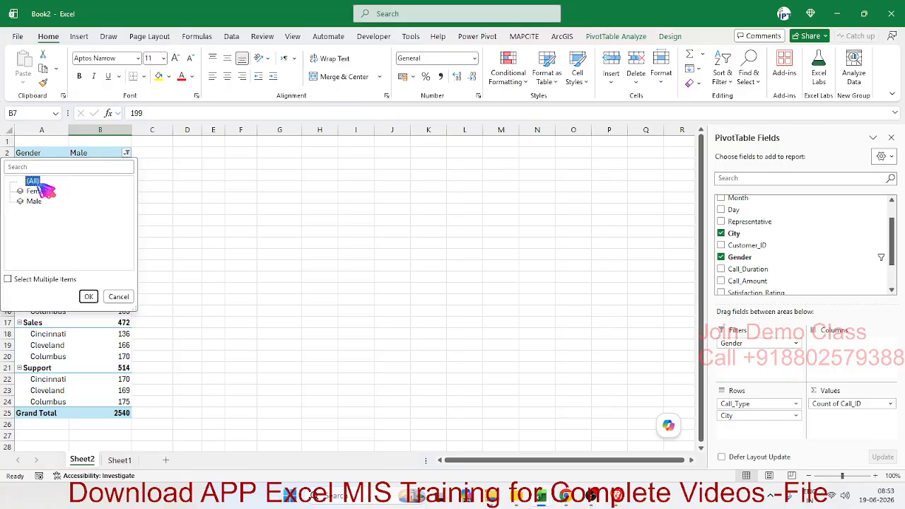
{"action": "left_click", "coordinate": [85, 296]}
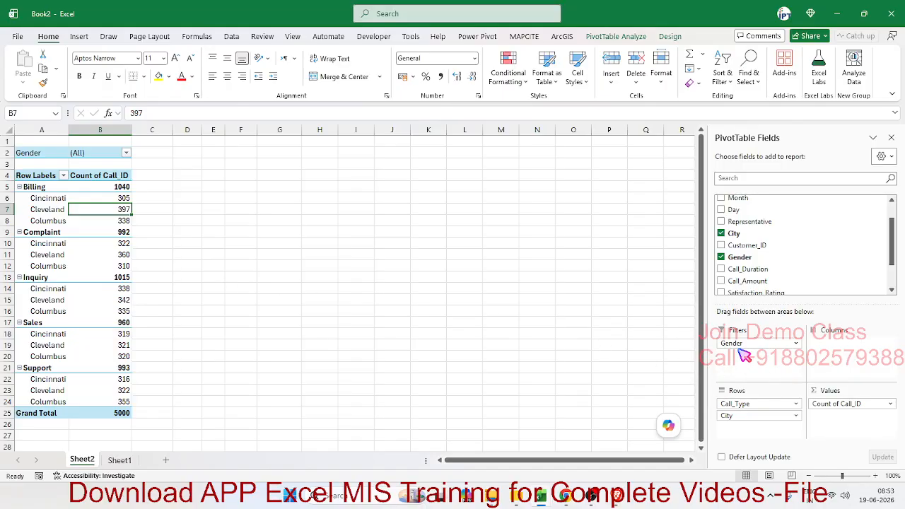
Step: Remove Gender from the Filters area and review the Billing call counts for Cincinnati and Cleveland
{"action": "left_click_drag", "start_coordinate": [749, 357], "coordinate": [784, 242]}
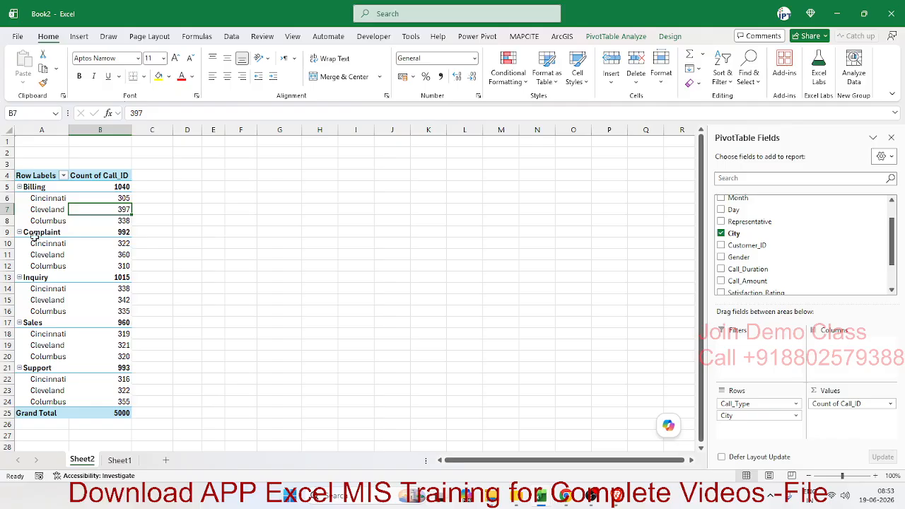
{"action": "left_click", "coordinate": [26, 186]}
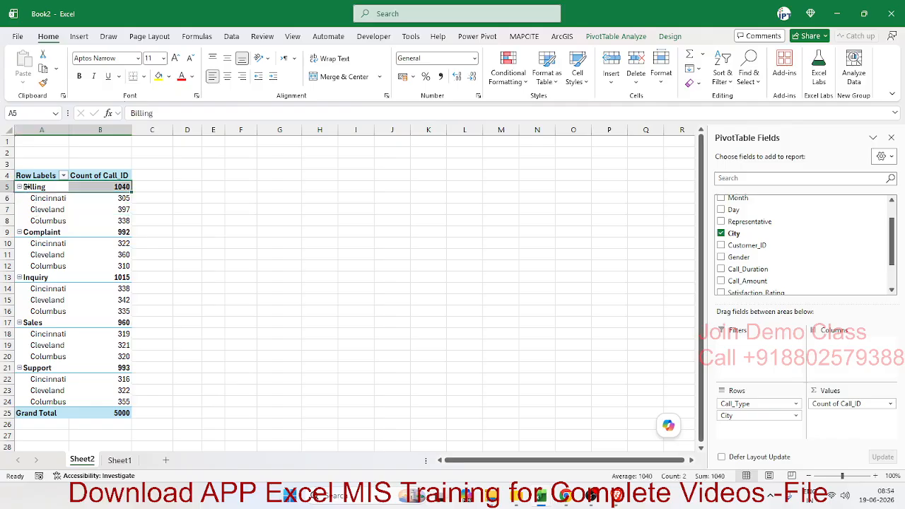
{"action": "left_click", "coordinate": [39, 198]}
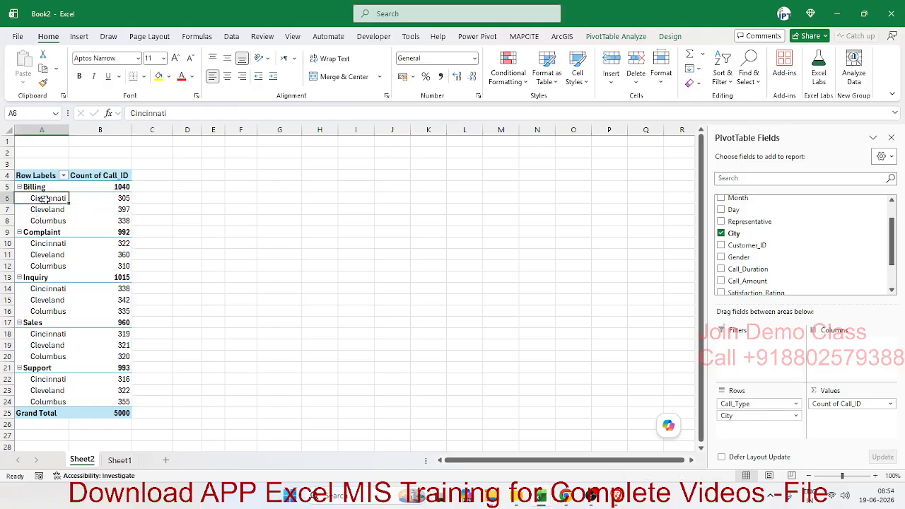
{"action": "left_click", "coordinate": [116, 208]}
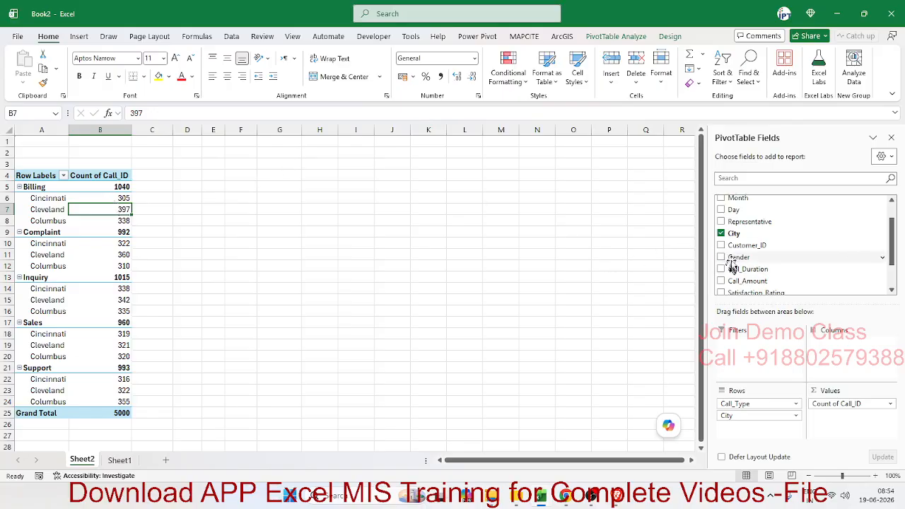
Step: Put Gender back in the Filters area and filter the call type and city counts to Female
{"action": "left_click_drag", "start_coordinate": [740, 256], "coordinate": [756, 359]}
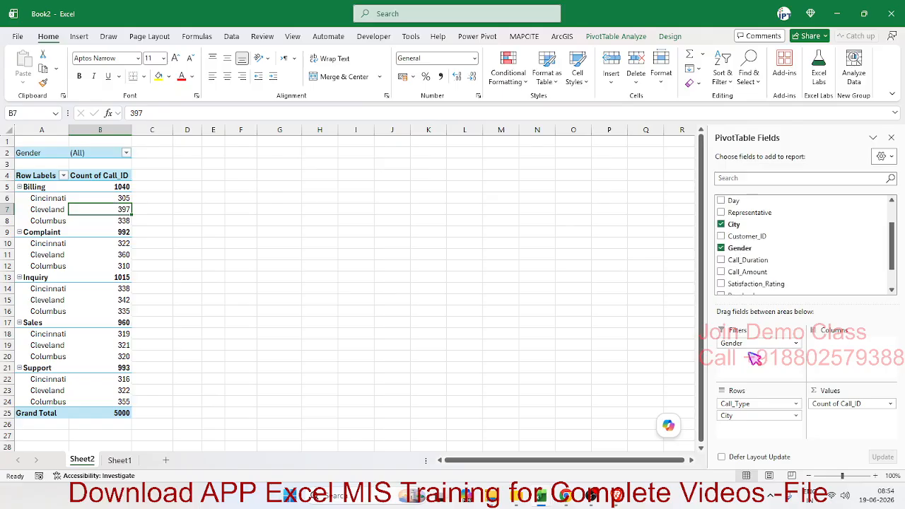
{"action": "left_click", "coordinate": [126, 153]}
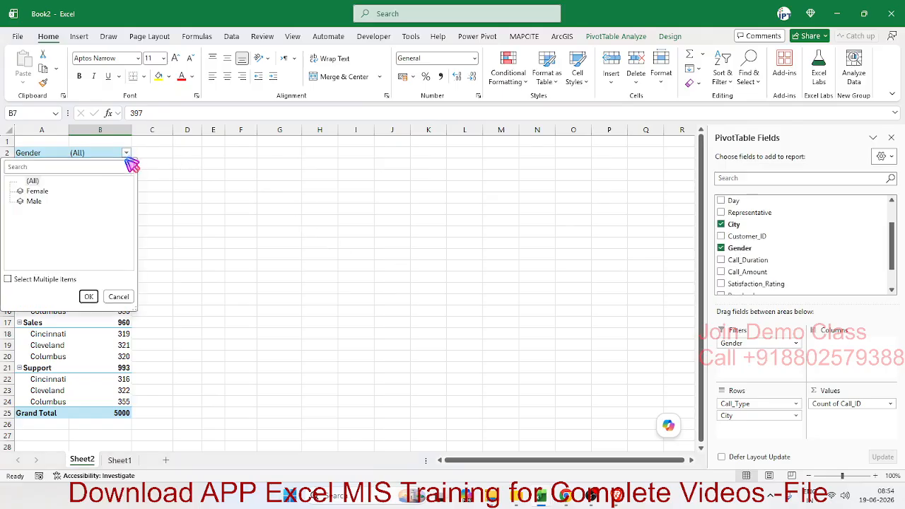
{"action": "left_click", "coordinate": [39, 191]}
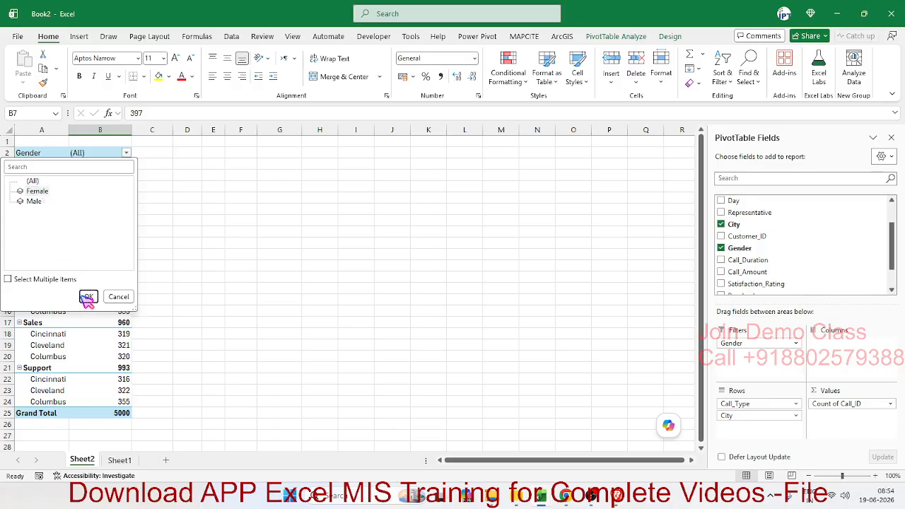
{"action": "left_click", "coordinate": [87, 297]}
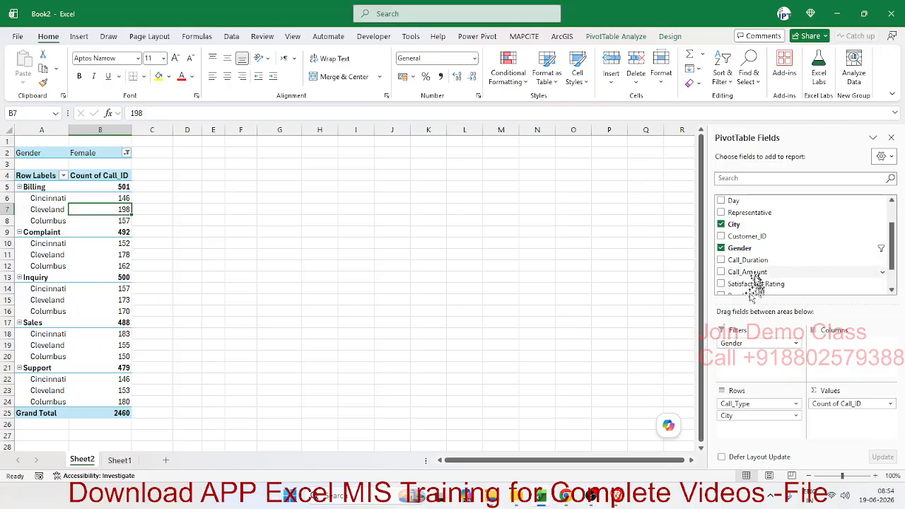
Step: Try Gender in the Rows area below City, review the Female and Male rows, and return it to Filters
{"action": "left_click", "coordinate": [722, 247]}
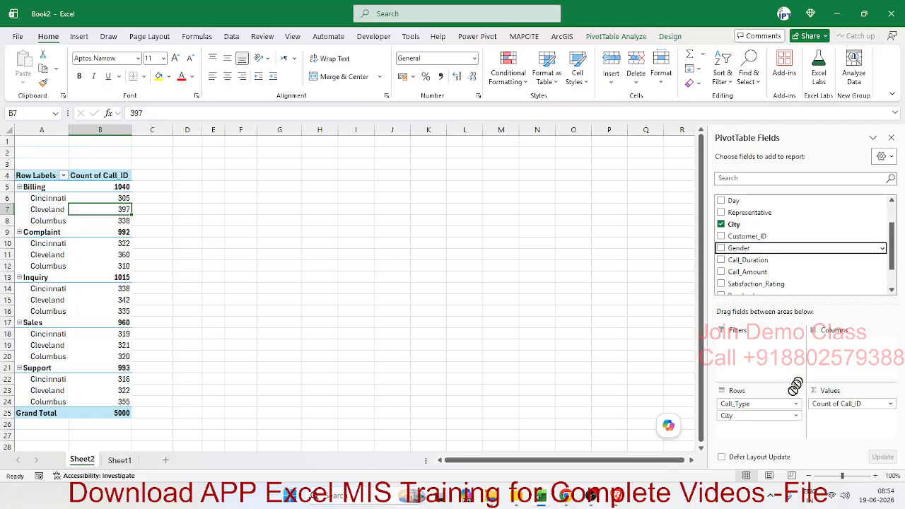
{"action": "left_click_drag", "start_coordinate": [796, 385], "coordinate": [761, 429]}
{"action": "left_click", "coordinate": [62, 211]}
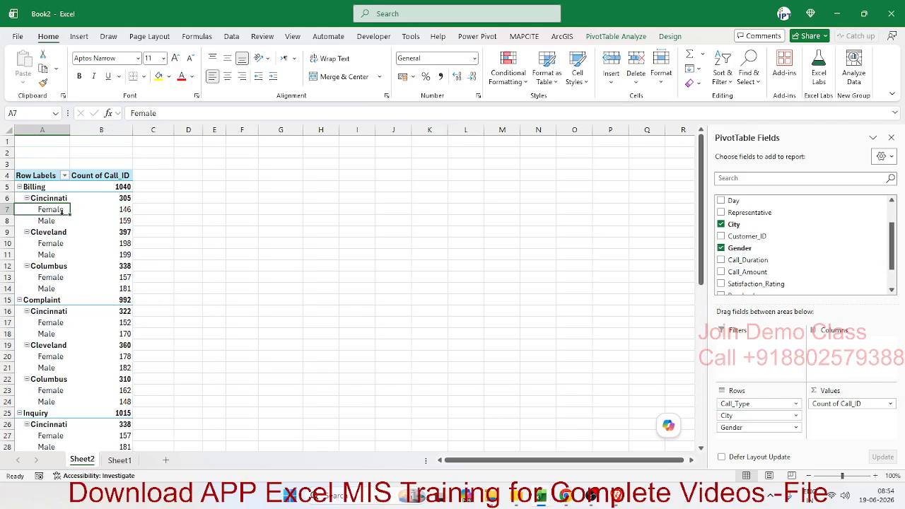
{"action": "left_click", "coordinate": [60, 220]}
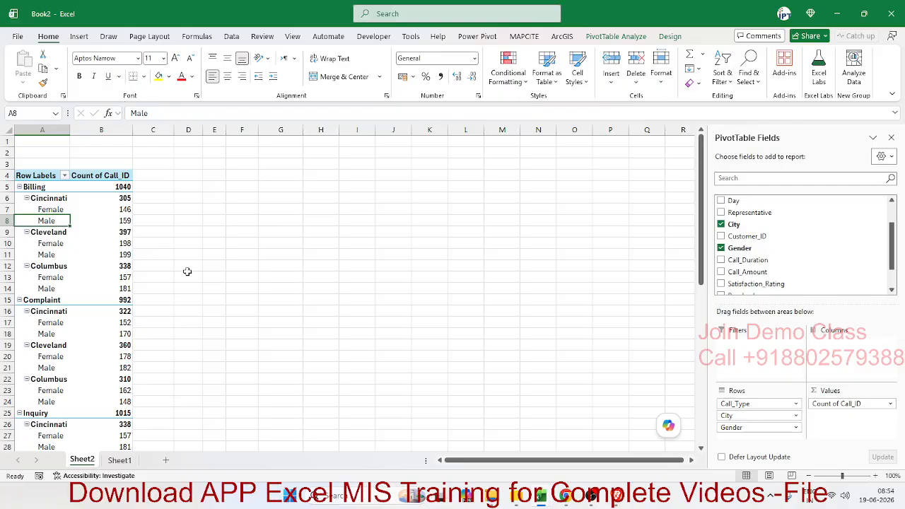
{"action": "left_click_drag", "start_coordinate": [738, 428], "coordinate": [740, 350]}
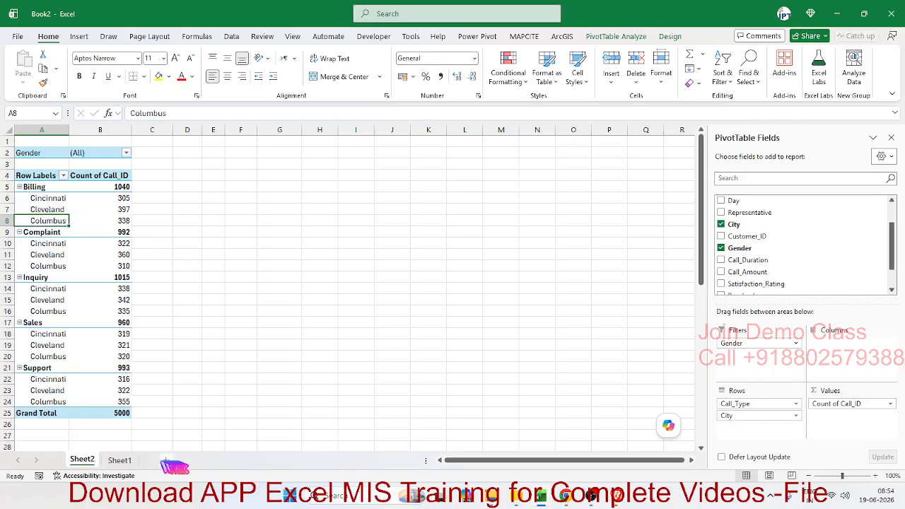
Step: Turn on header filters for the Sheet1 call data, check the Gender choices, and return to Sheet2
{"action": "left_click", "coordinate": [119, 461]}
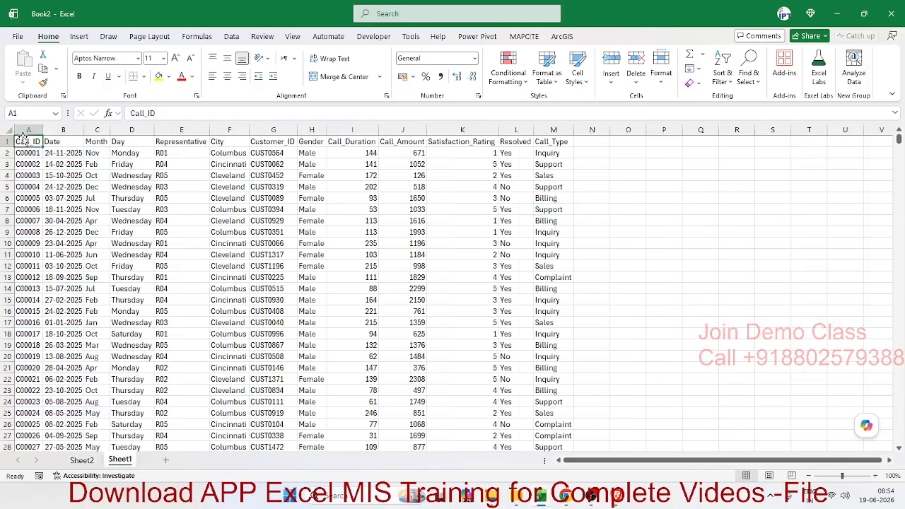
{"action": "key", "text": "ctrl+shift+l"}
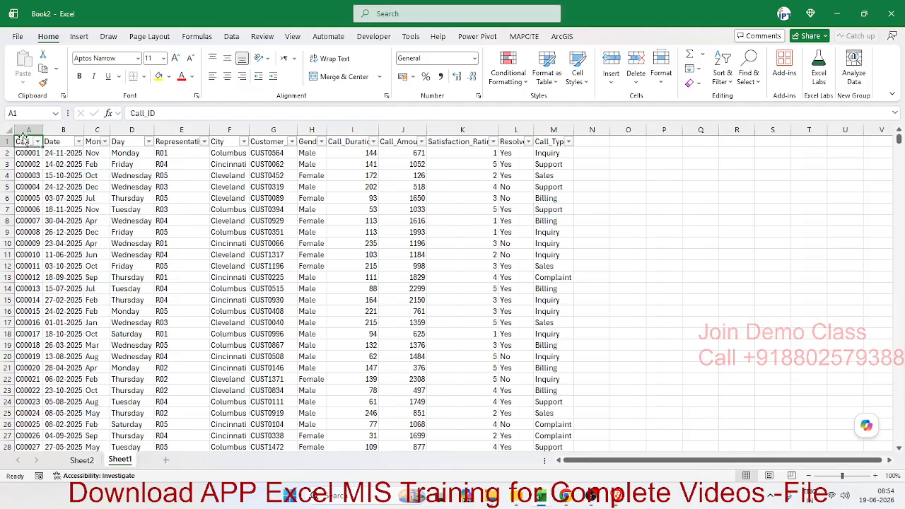
{"action": "left_click", "coordinate": [321, 142]}
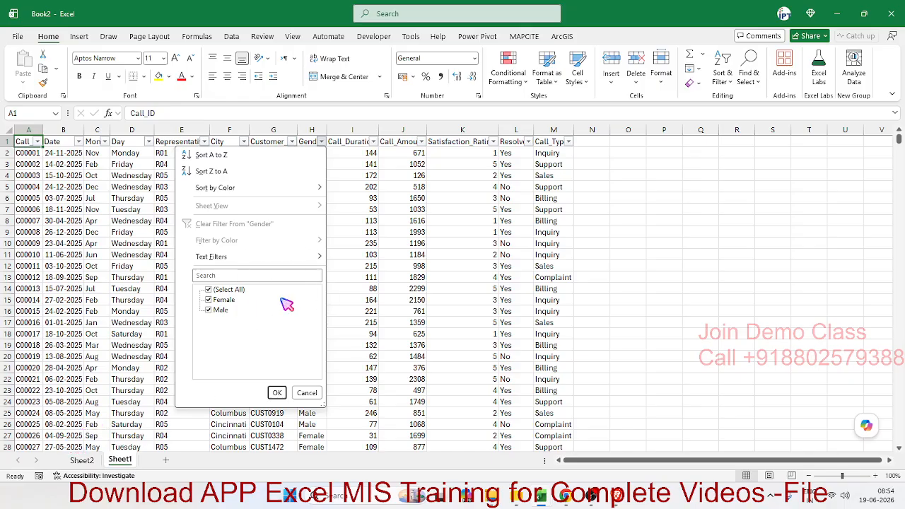
{"action": "left_click", "coordinate": [80, 468]}
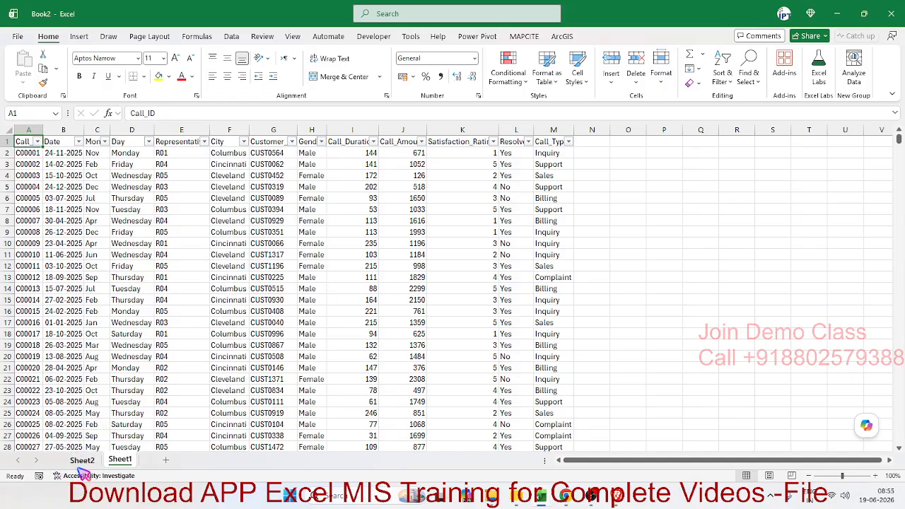
{"action": "left_click", "coordinate": [81, 463]}
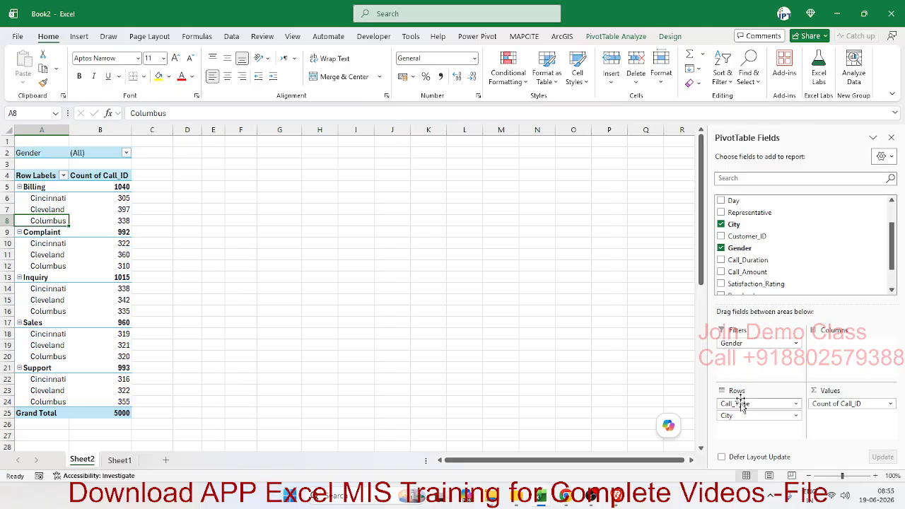
Step: Check the Gender report filter's choices, then try Gender in the Columns area and return it to Filters
{"action": "left_click_drag", "start_coordinate": [742, 406], "coordinate": [144, 180]}
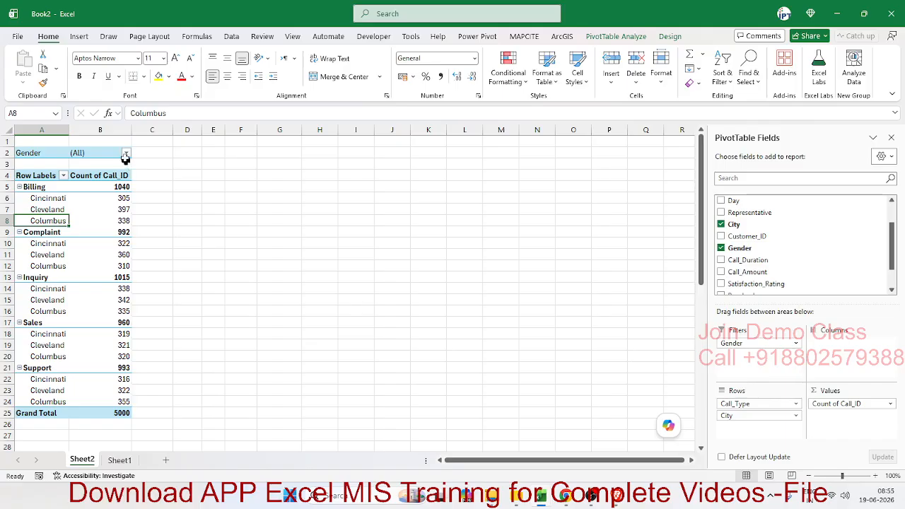
{"action": "left_click", "coordinate": [126, 152]}
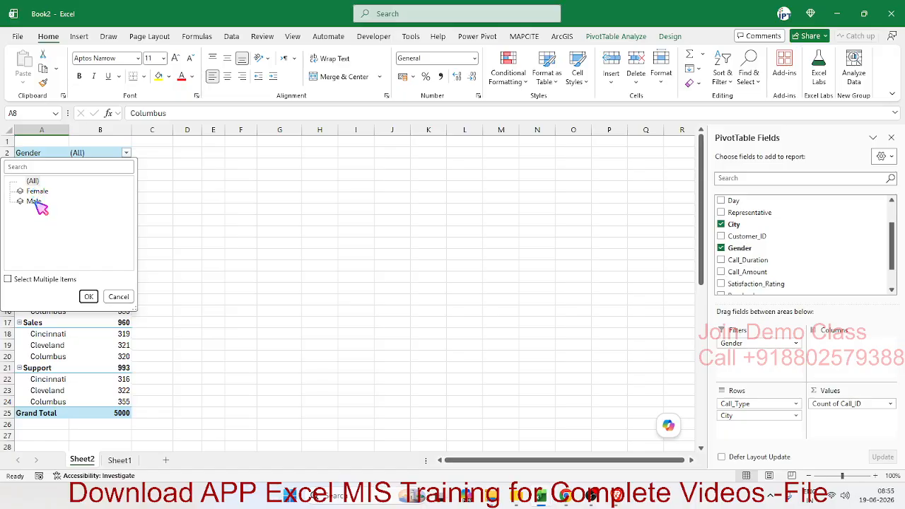
{"action": "left_click", "coordinate": [773, 364]}
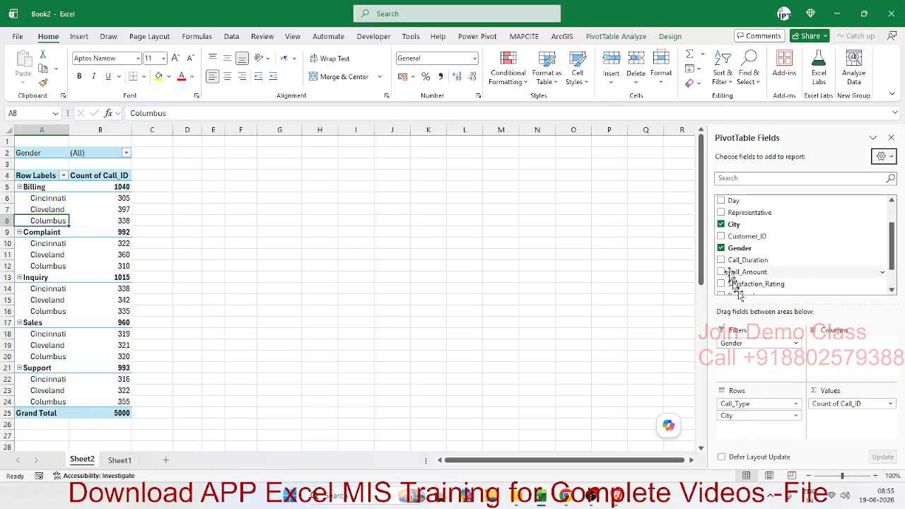
{"action": "left_click_drag", "start_coordinate": [740, 248], "coordinate": [858, 355]}
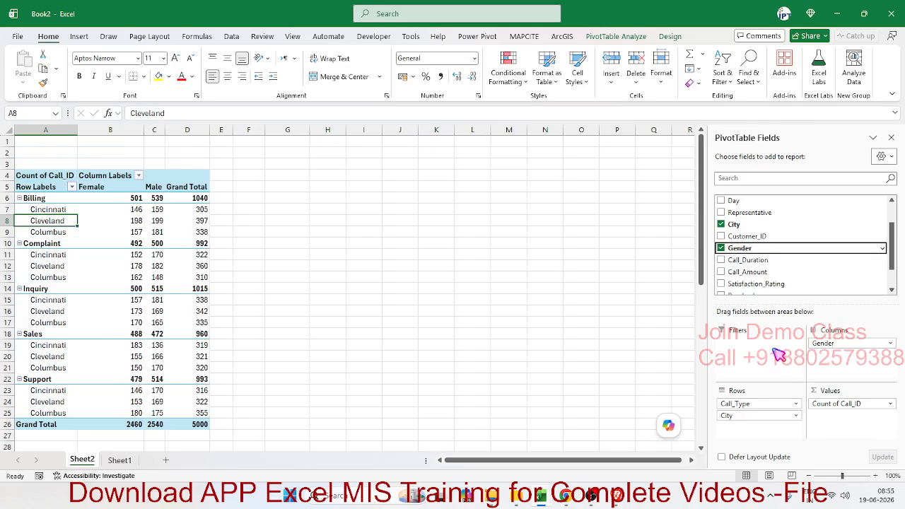
{"action": "left_click_drag", "start_coordinate": [823, 344], "coordinate": [778, 358]}
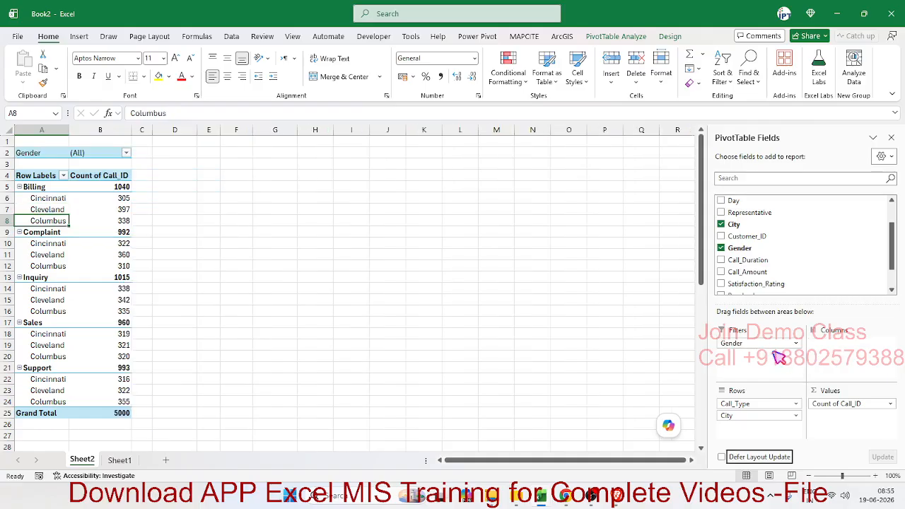
Step: Try the Resolved field in the Rows area, take it out again, and check the source data on Sheet1
{"action": "scroll", "coordinate": [772, 256], "scroll_direction": "down", "scroll_amount": 2}
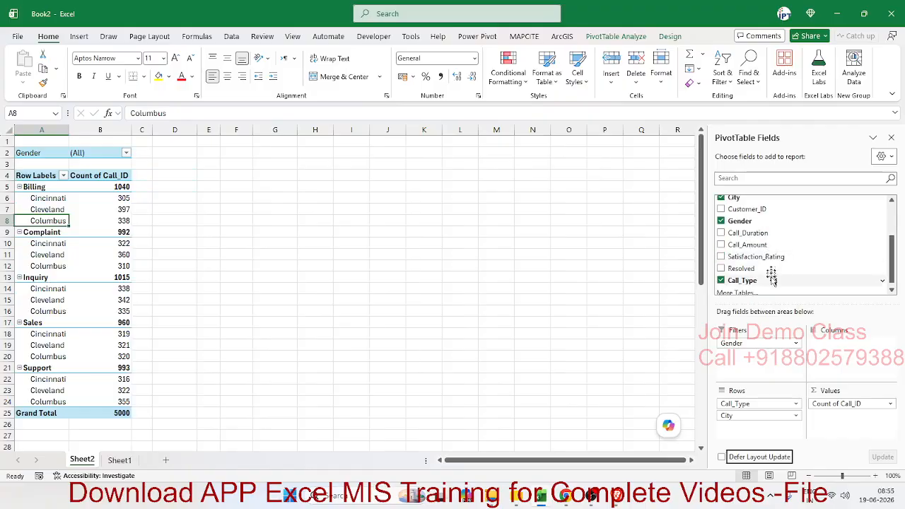
{"action": "left_click", "coordinate": [769, 272]}
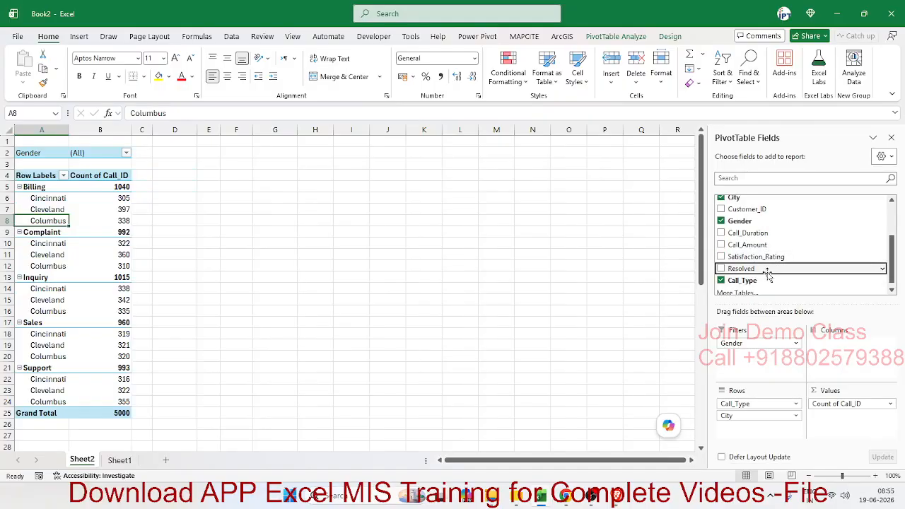
{"action": "left_click_drag", "start_coordinate": [769, 275], "coordinate": [771, 428]}
{"action": "left_click_drag", "start_coordinate": [774, 381], "coordinate": [796, 271]}
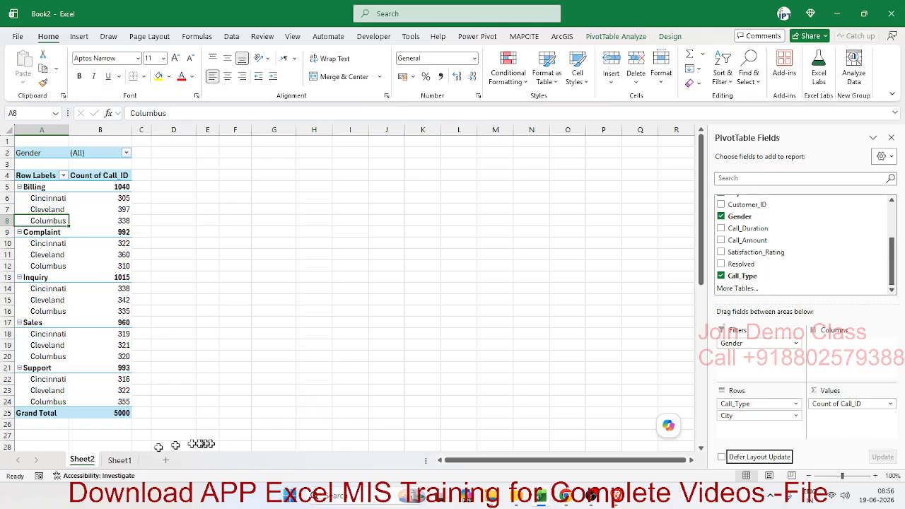
{"action": "left_click", "coordinate": [120, 462]}
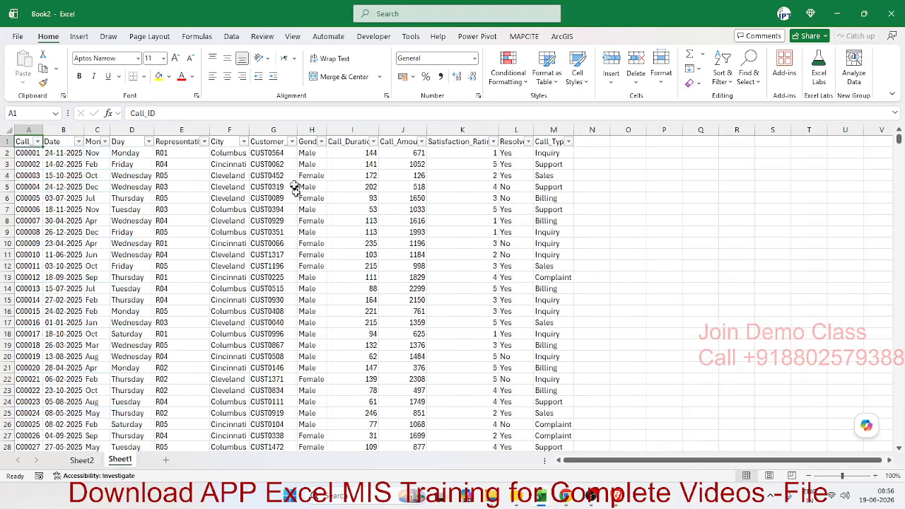
{"action": "left_click", "coordinate": [81, 460]}
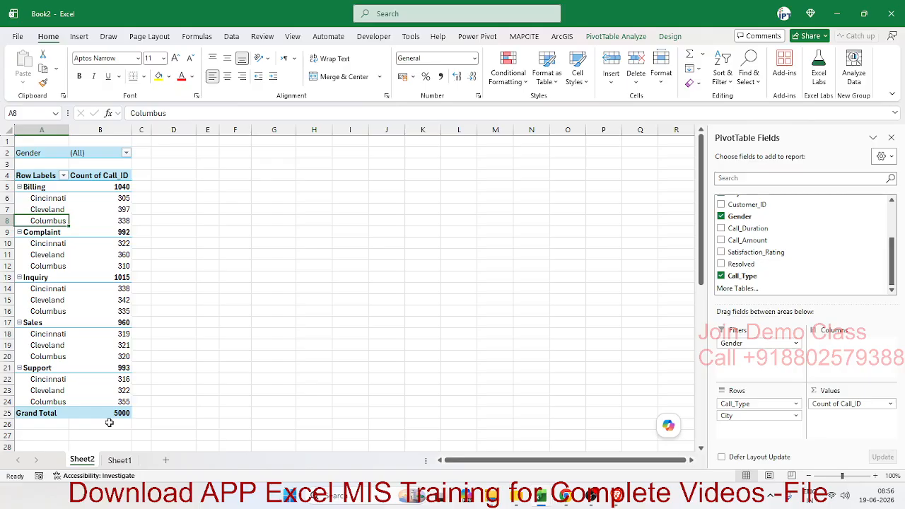
Step: Add Month as a second report filter below Gender in the Sheet2 PivotTable
{"action": "left_click", "coordinate": [79, 155]}
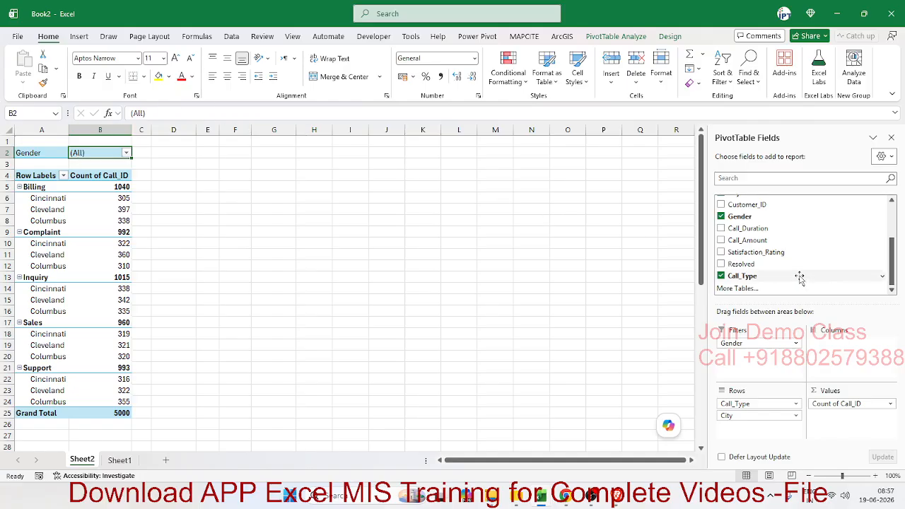
{"action": "scroll", "coordinate": [798, 271], "scroll_direction": "up", "scroll_amount": 3}
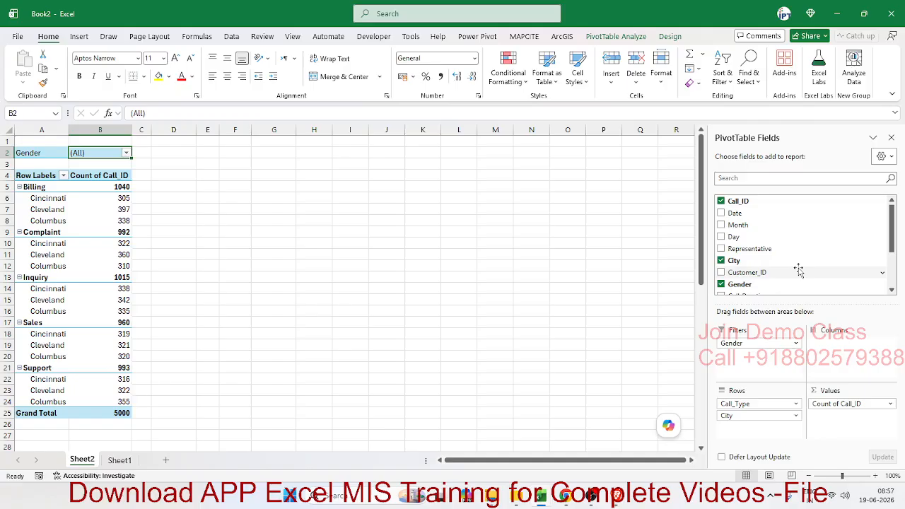
{"action": "left_click_drag", "start_coordinate": [738, 225], "coordinate": [766, 357]}
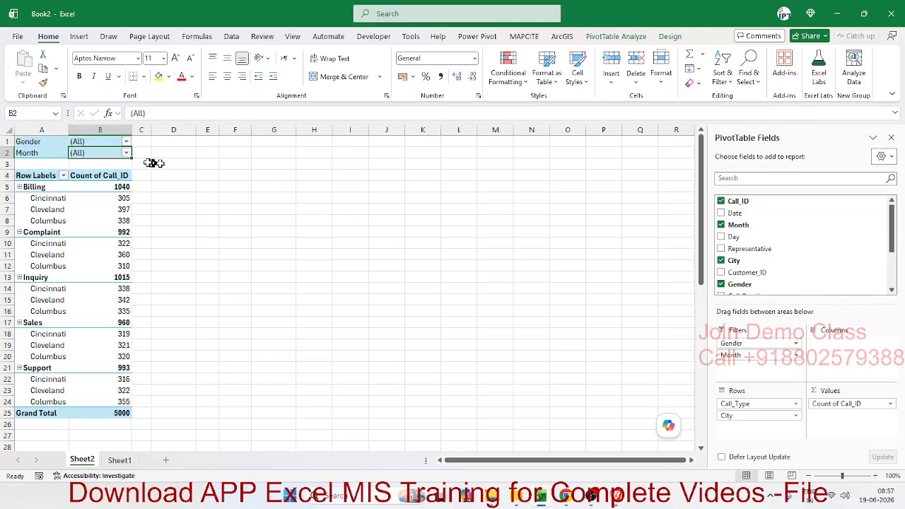
Step: Filter the call type and city counts to Male in Gender and Jan in Month
{"action": "left_click", "coordinate": [125, 143]}
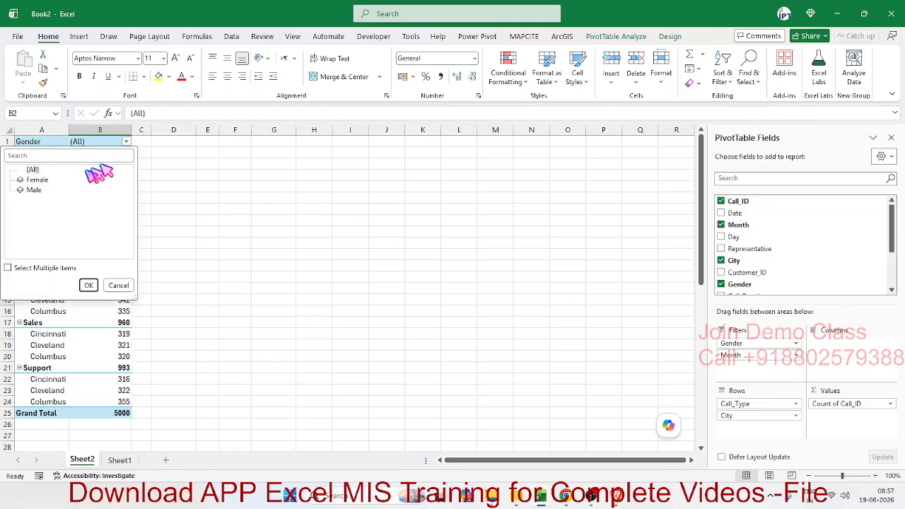
{"action": "left_click", "coordinate": [33, 191]}
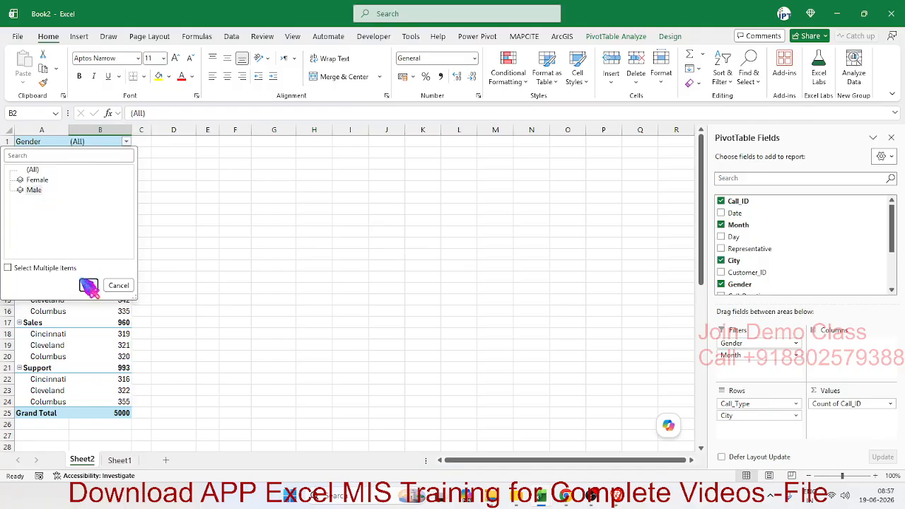
{"action": "left_click", "coordinate": [89, 285]}
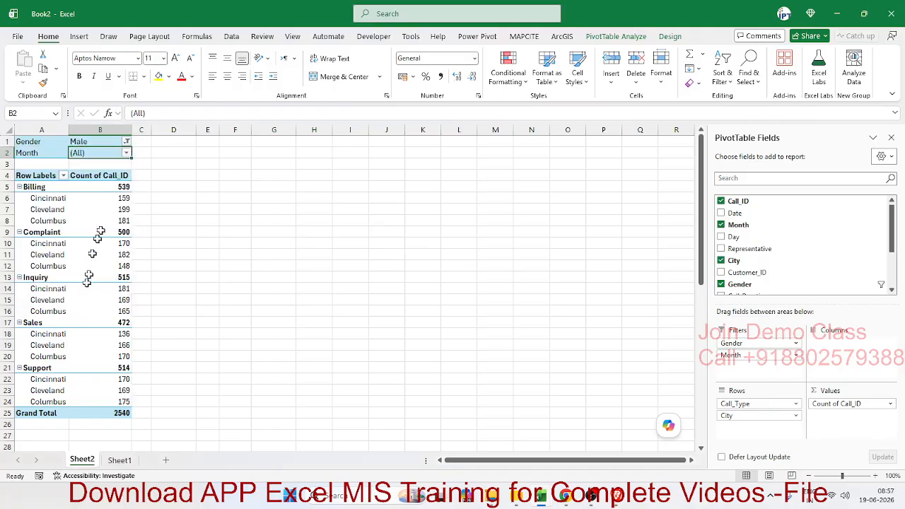
{"action": "left_click", "coordinate": [126, 153]}
{"action": "left_click", "coordinate": [32, 191]}
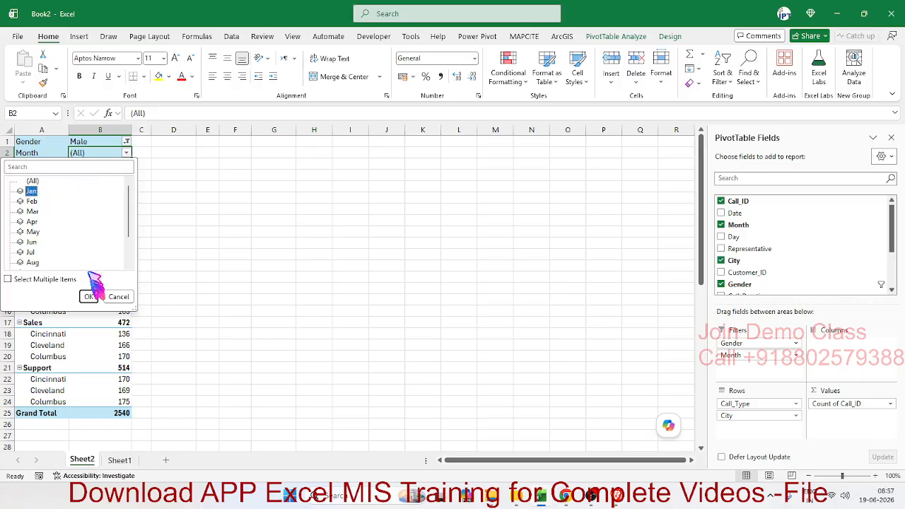
{"action": "left_click", "coordinate": [89, 296]}
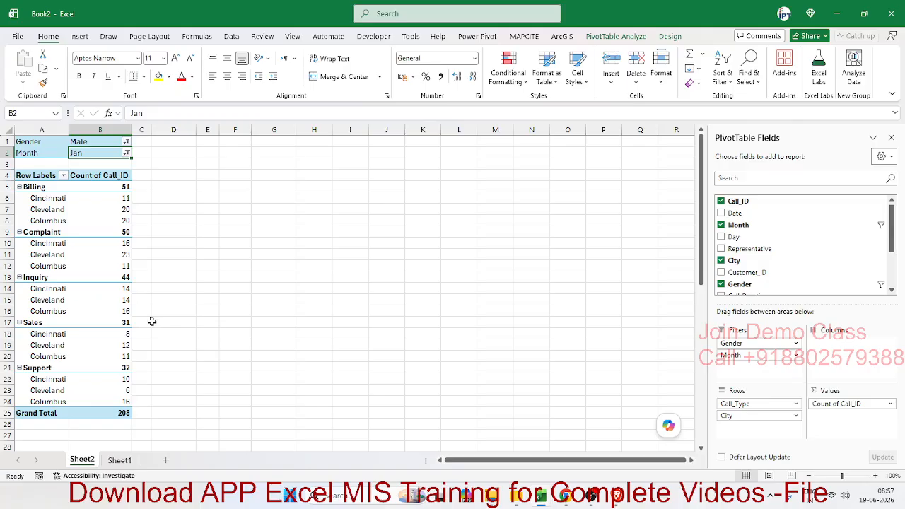
Step: Select the city counts under Billing and under Complaint to check their sums against the subtotals
{"action": "left_click_drag", "start_coordinate": [113, 220], "coordinate": [113, 198]}
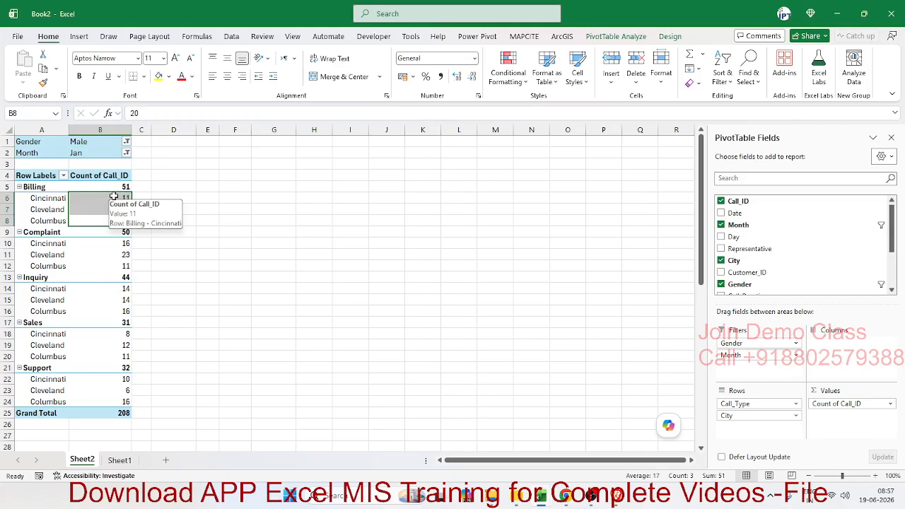
{"action": "left_click", "coordinate": [126, 232]}
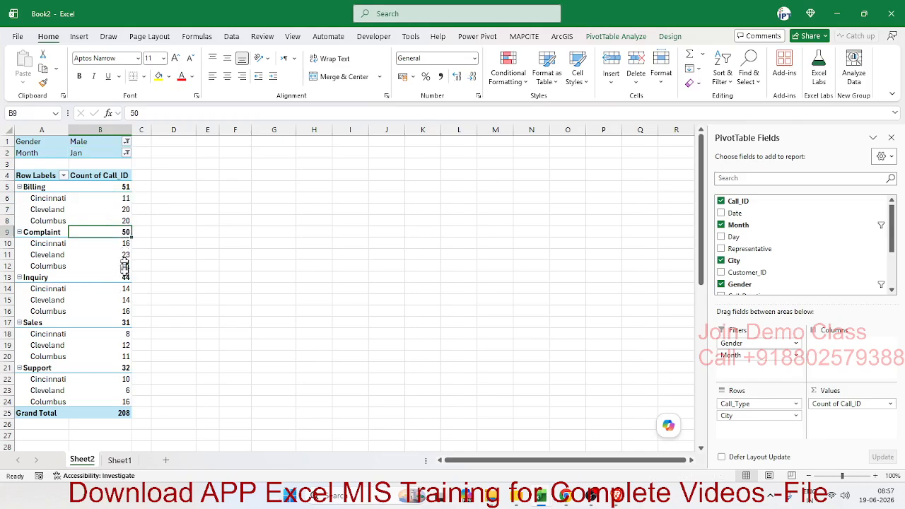
{"action": "left_click_drag", "start_coordinate": [124, 271], "coordinate": [125, 244]}
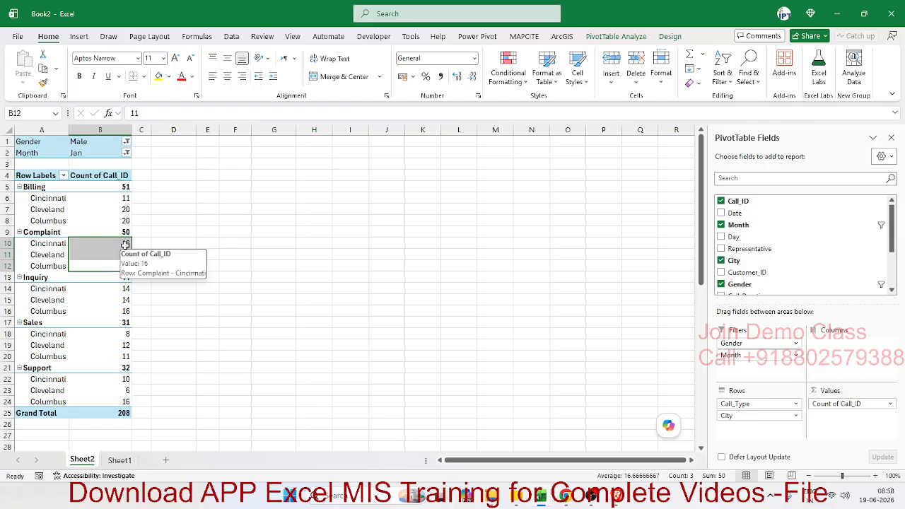
Step: Examine the years and months offered by the Date column's filter on Sheet1, leaving the data unfiltered
{"action": "left_click", "coordinate": [123, 462]}
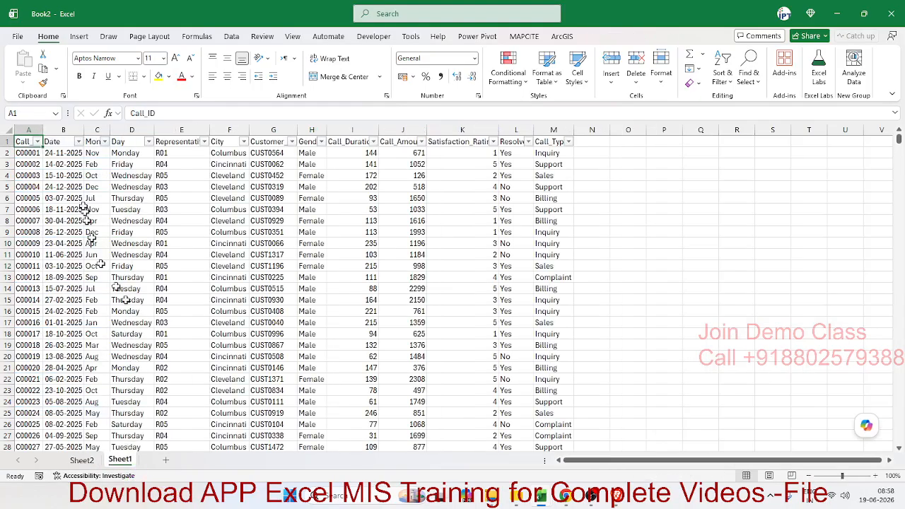
{"action": "left_click", "coordinate": [79, 142]}
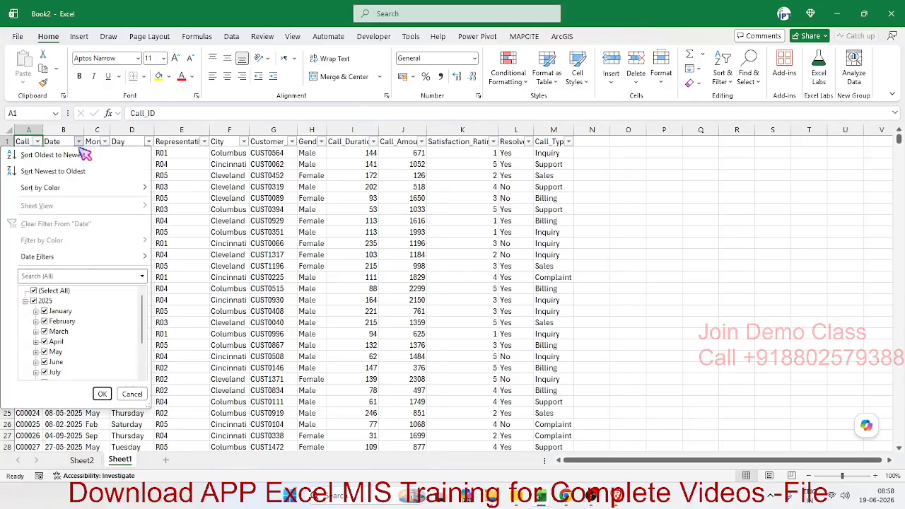
{"action": "left_click", "coordinate": [26, 302]}
{"action": "left_click", "coordinate": [25, 302]}
{"action": "left_click", "coordinate": [223, 265]}
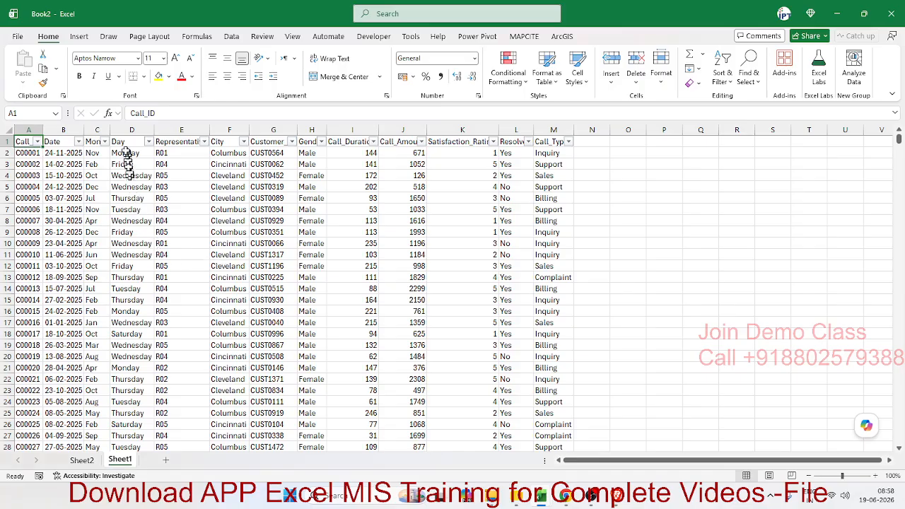
Step: Review the Day column on Sheet1 and insert a PivotTable from the call data on a new worksheet
{"action": "left_click", "coordinate": [125, 133]}
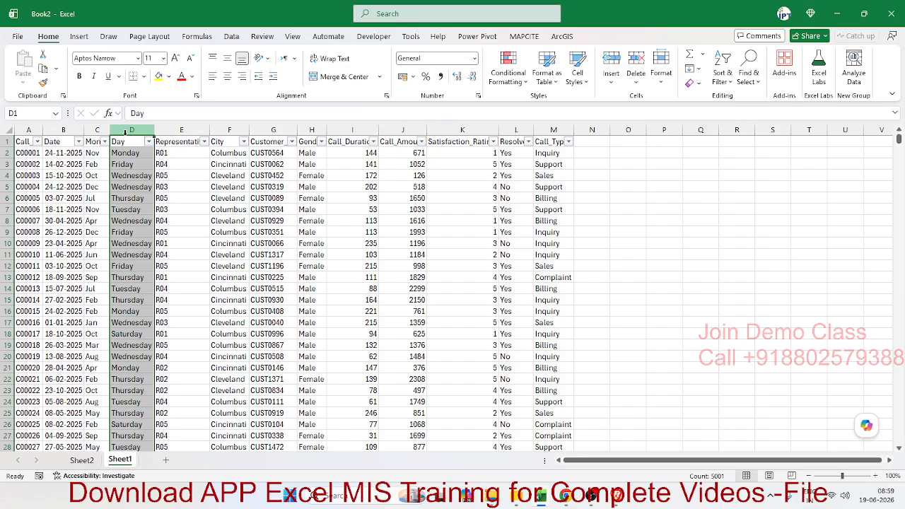
{"action": "left_click", "coordinate": [28, 141]}
{"action": "left_click", "coordinate": [78, 36]}
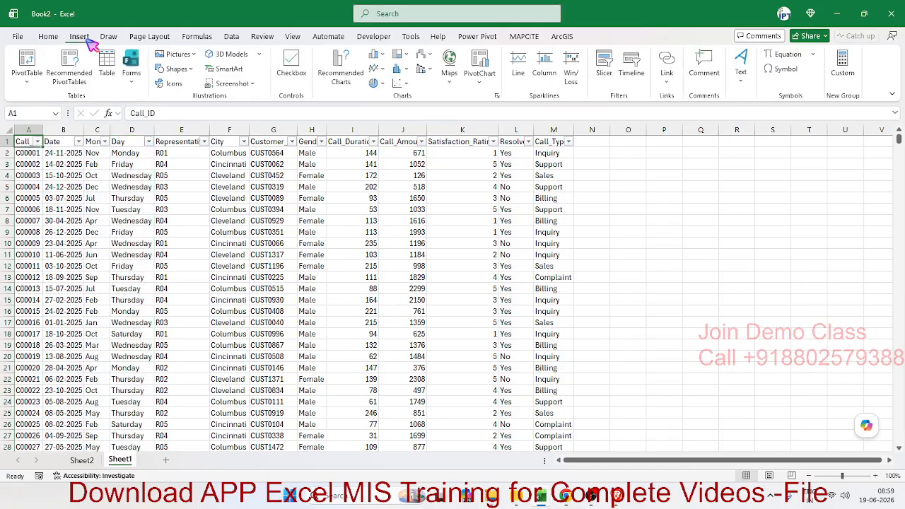
{"action": "left_click", "coordinate": [28, 67]}
{"action": "left_click", "coordinate": [484, 276]}
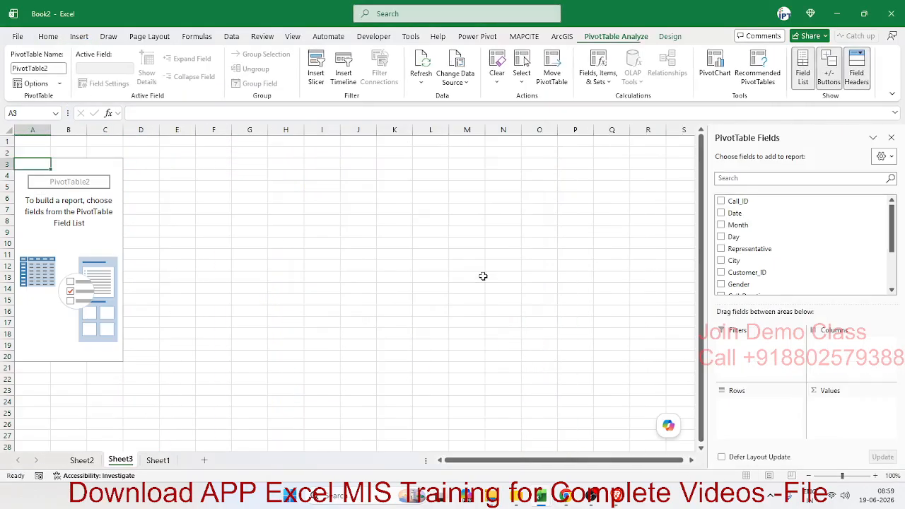
Step: Lay out the new PivotTable with Month in Rows, Day in Columns and the count of Call_ID in Values
{"action": "left_click_drag", "start_coordinate": [761, 225], "coordinate": [780, 424]}
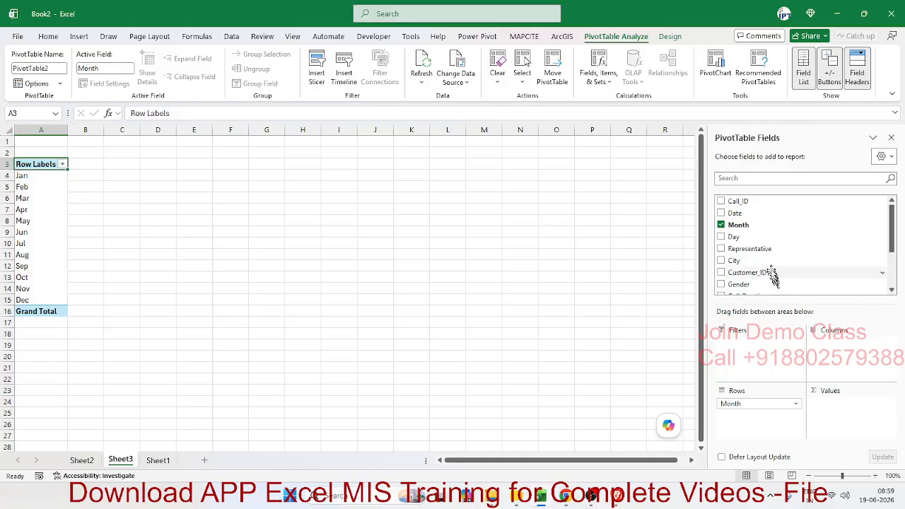
{"action": "left_click_drag", "start_coordinate": [752, 239], "coordinate": [752, 240]}
{"action": "left_click_drag", "start_coordinate": [859, 357], "coordinate": [858, 354]}
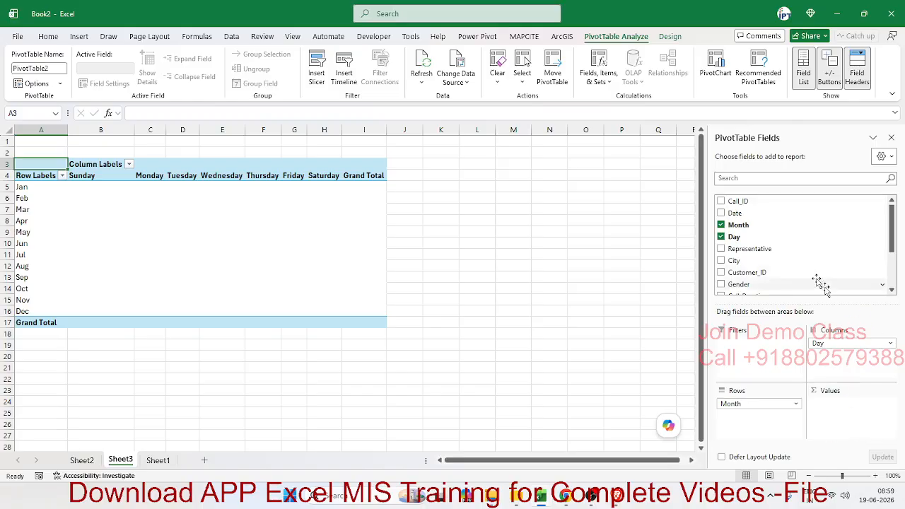
{"action": "left_click_drag", "start_coordinate": [837, 296], "coordinate": [871, 404]}
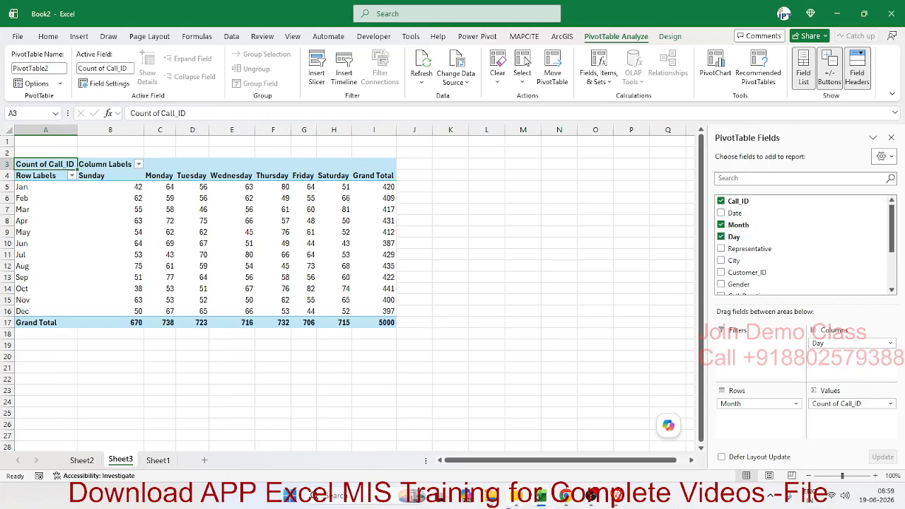
Step: Move the Day field from Columns to Filters and filter the PivotTable to Sunday
{"action": "mouse_move", "coordinate": [518, 498]}
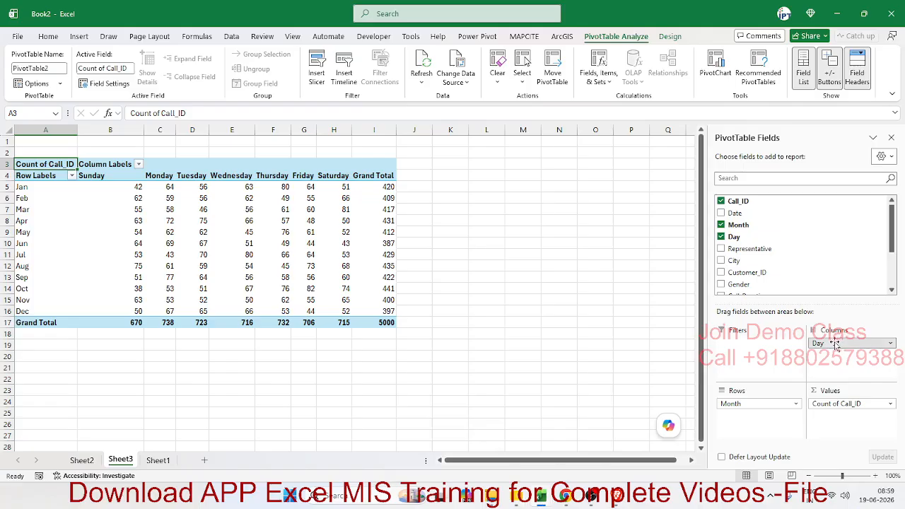
{"action": "left_click_drag", "start_coordinate": [835, 343], "coordinate": [774, 348]}
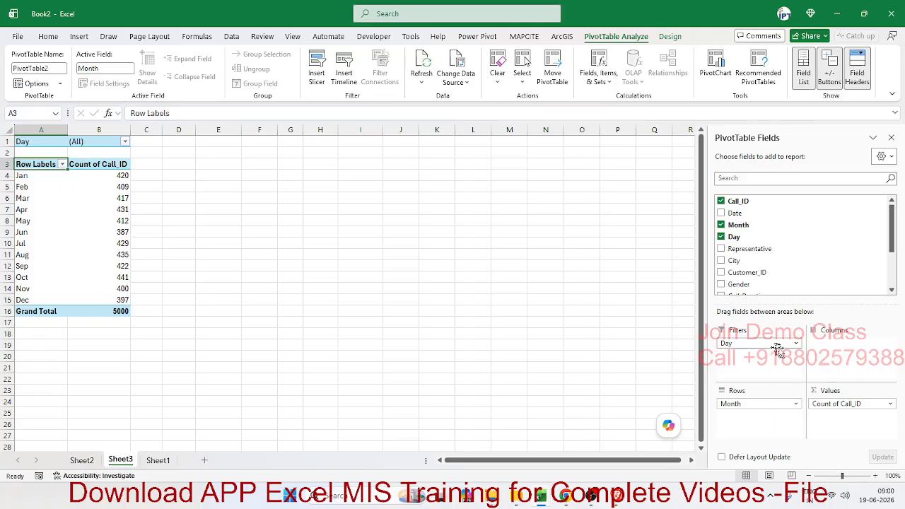
{"action": "left_click", "coordinate": [126, 142]}
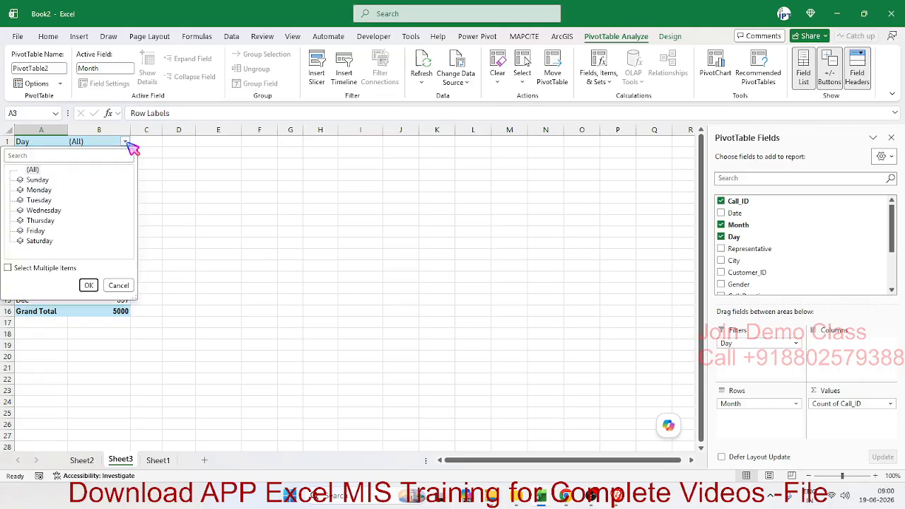
{"action": "left_click", "coordinate": [37, 179]}
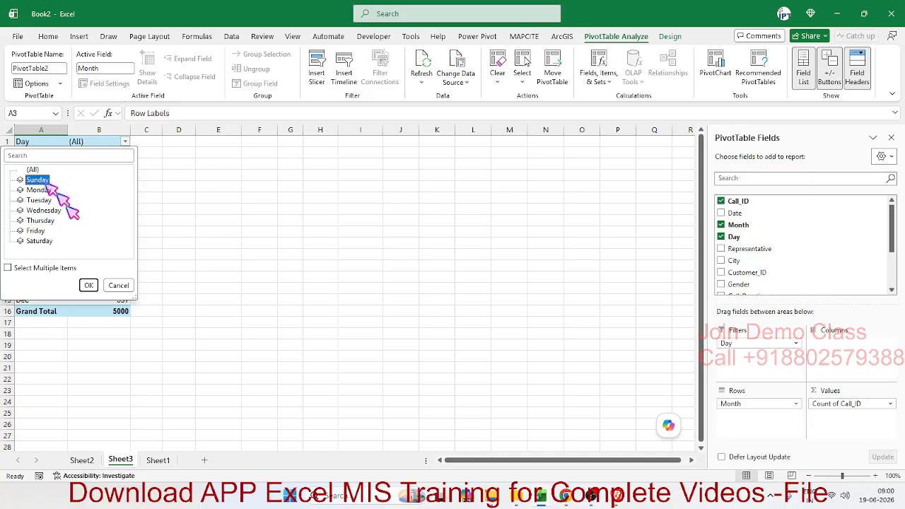
{"action": "left_click", "coordinate": [90, 285]}
Step: Examine the monthly Sunday call counts and the weekdays offered by the Day filter
{"action": "left_click", "coordinate": [122, 177]}
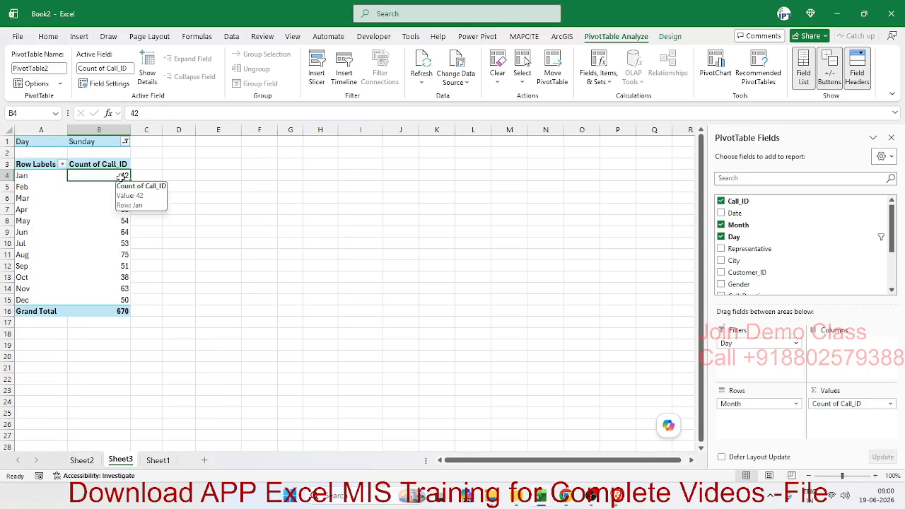
{"action": "key", "text": "Down"}
{"action": "key", "text": "Down"}
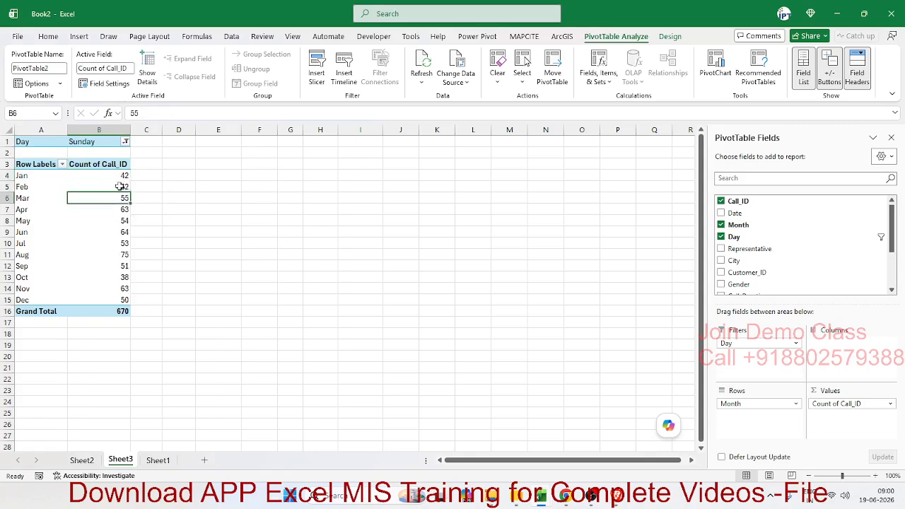
{"action": "left_click", "coordinate": [125, 142]}
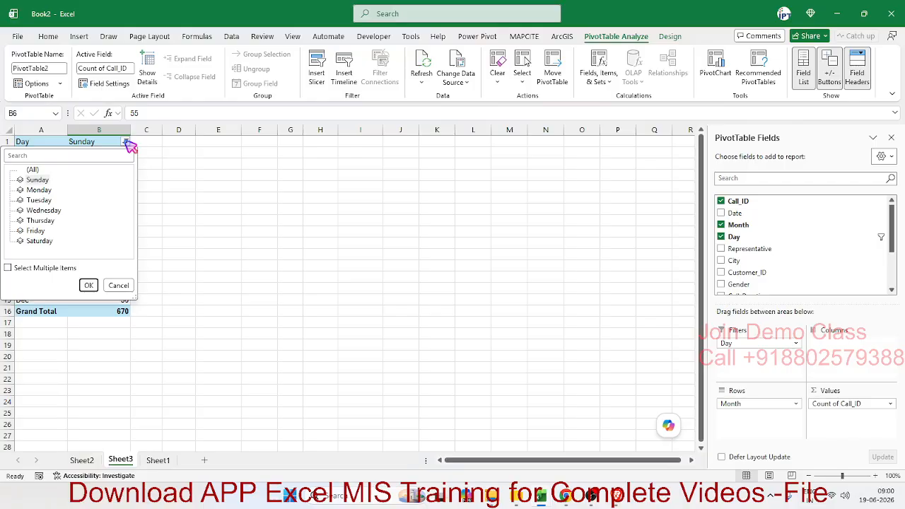
{"action": "left_click", "coordinate": [286, 173]}
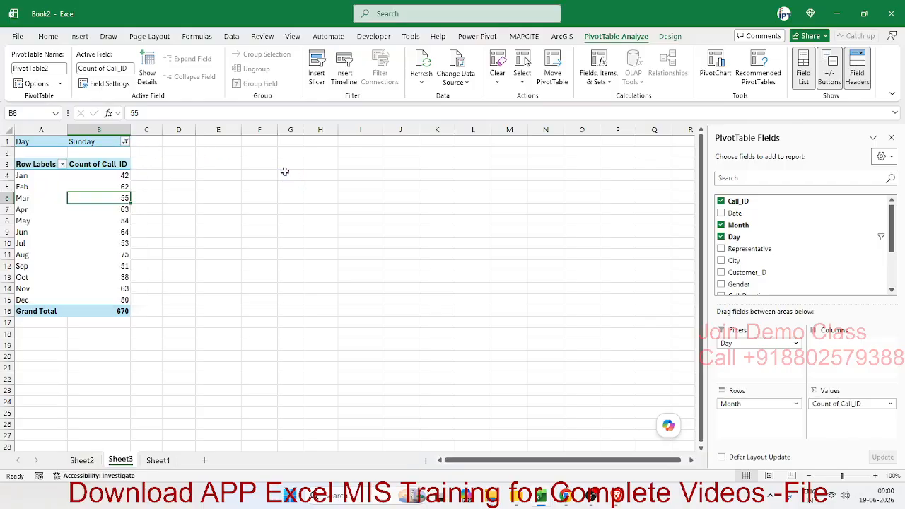
{"action": "left_click", "coordinate": [101, 187]}
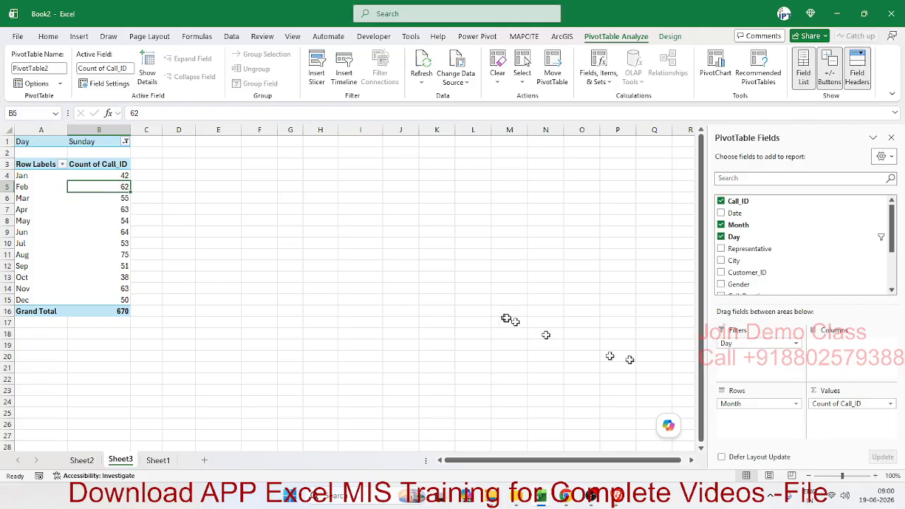
Step: Return the Day field from Filters to Columns and check the January counts for Sunday and Monday
{"action": "left_click_drag", "start_coordinate": [736, 343], "coordinate": [822, 352]}
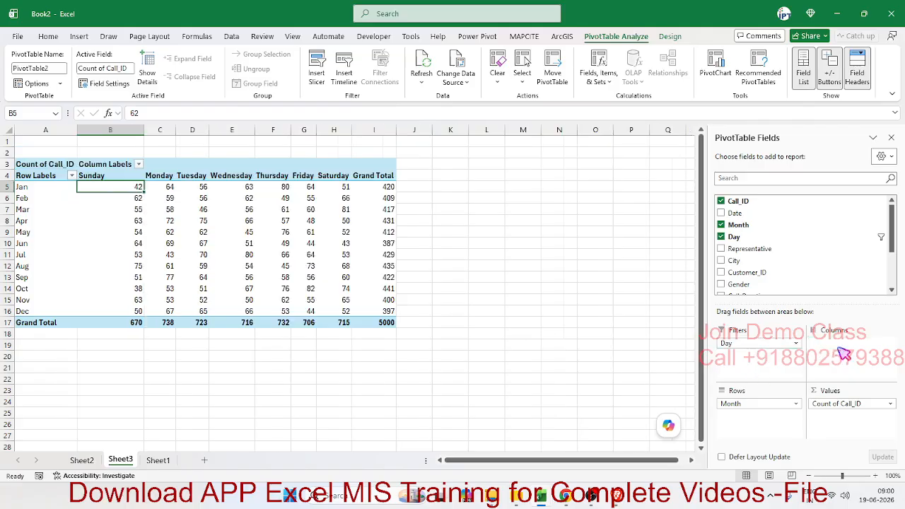
{"action": "left_click_drag", "start_coordinate": [140, 186], "coordinate": [169, 186]}
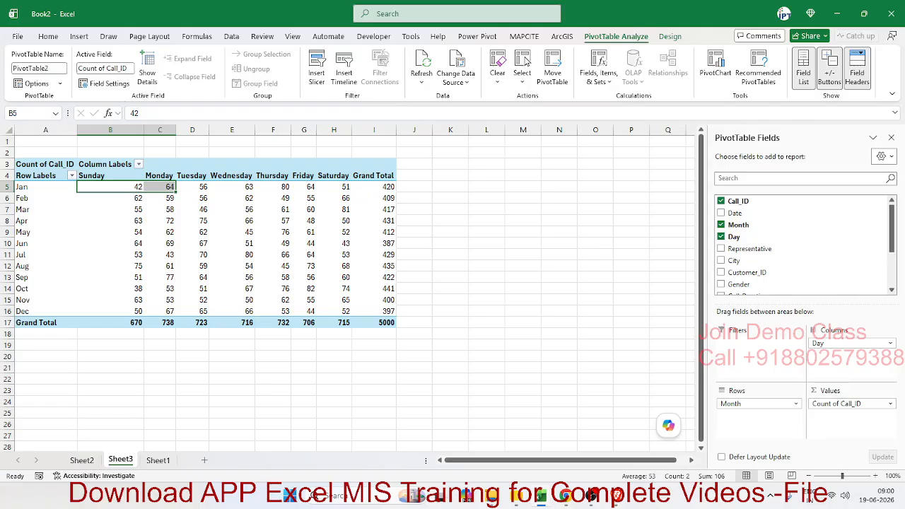
{"action": "left_click", "coordinate": [208, 212]}
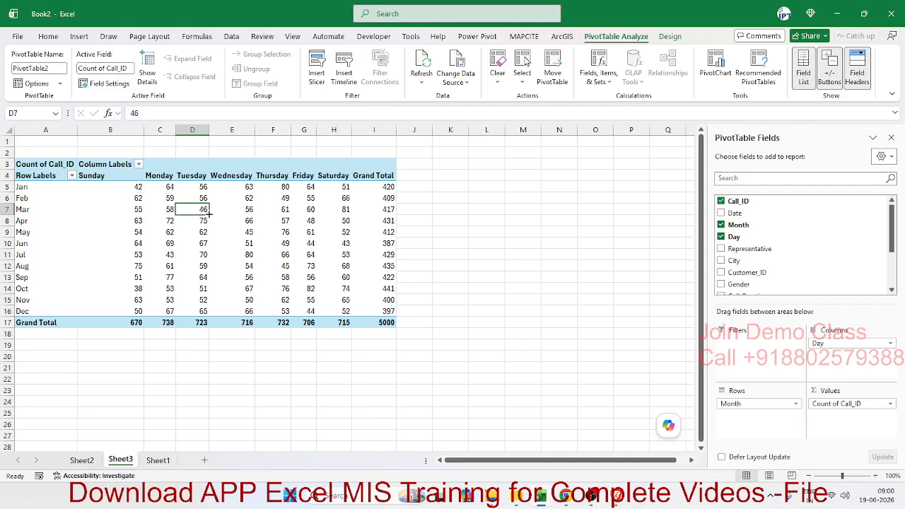
Step: Try a 2-D stacked column PivotChart of the month and weekday counts, move and enlarge it, and delete it
{"action": "left_click", "coordinate": [78, 36]}
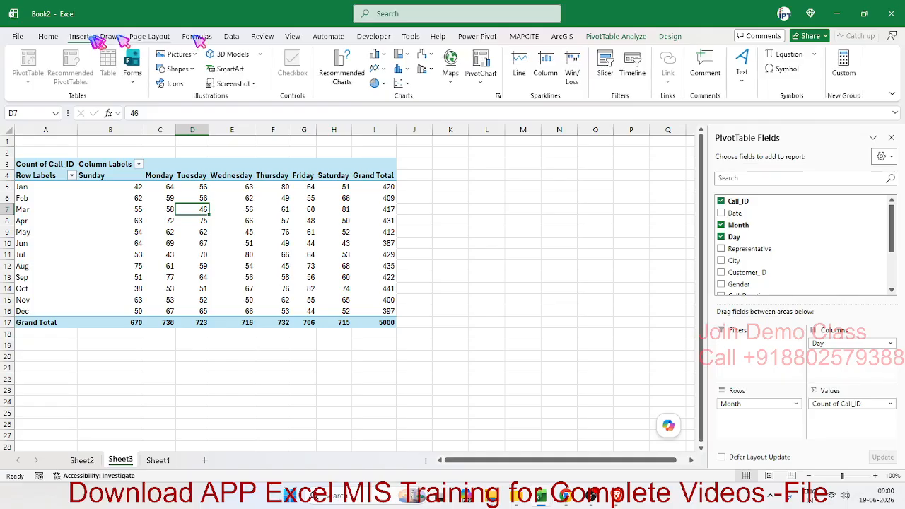
{"action": "left_click", "coordinate": [377, 55]}
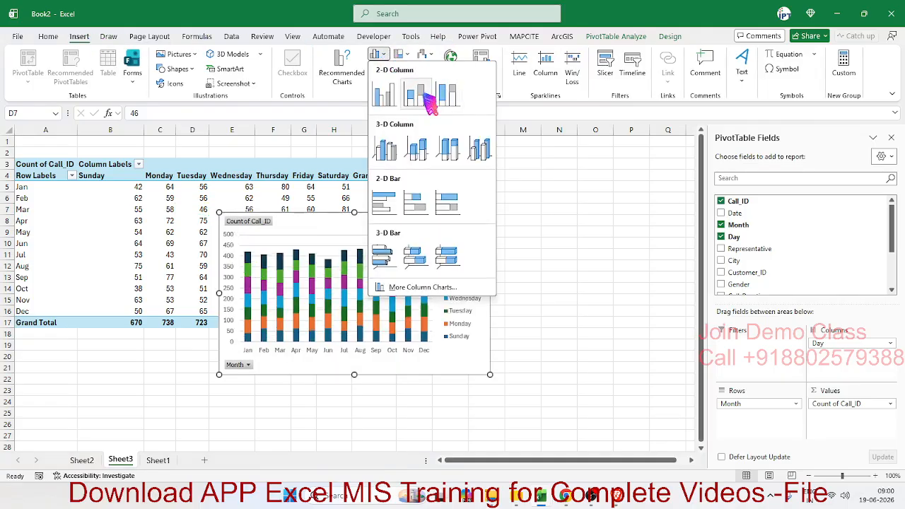
{"action": "left_click", "coordinate": [410, 81]}
{"action": "left_click_drag", "start_coordinate": [408, 218], "coordinate": [563, 179]}
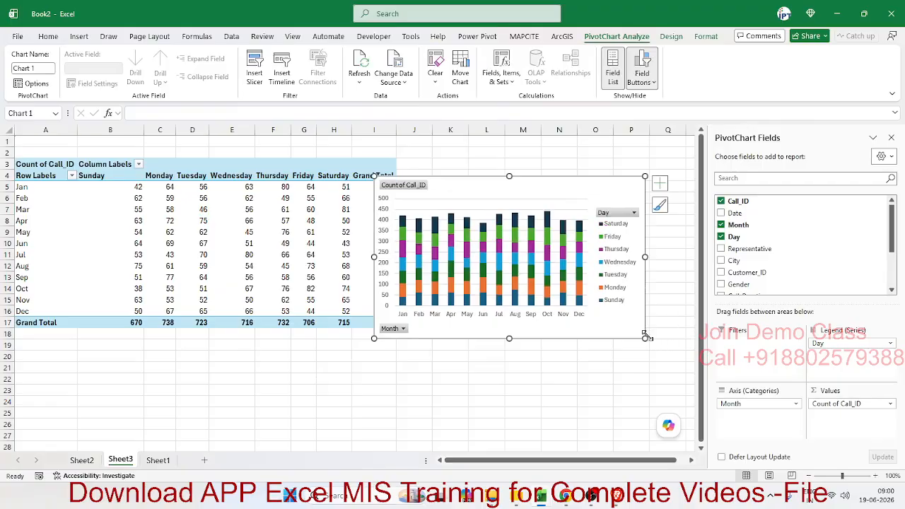
{"action": "left_click", "coordinate": [648, 336]}
{"action": "left_click", "coordinate": [645, 336]}
{"action": "left_click_drag", "start_coordinate": [646, 337], "coordinate": [665, 341]}
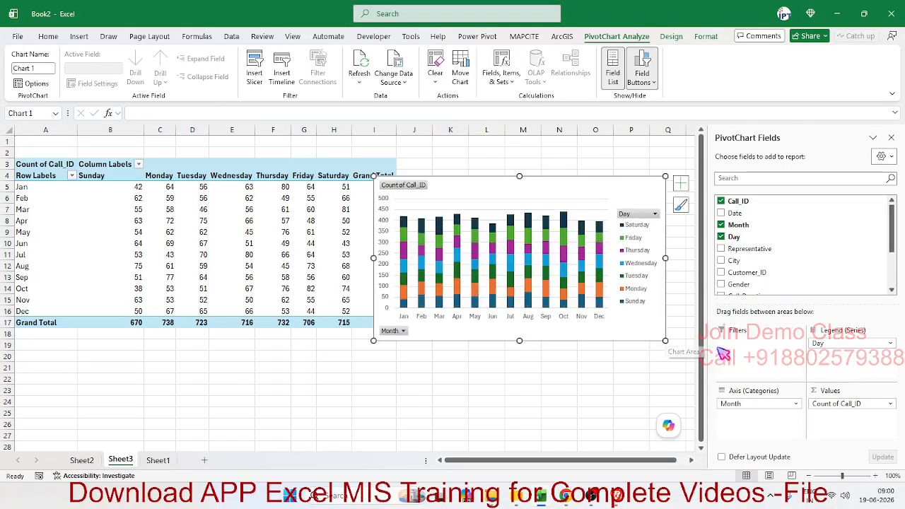
{"action": "key", "text": "Delete"}
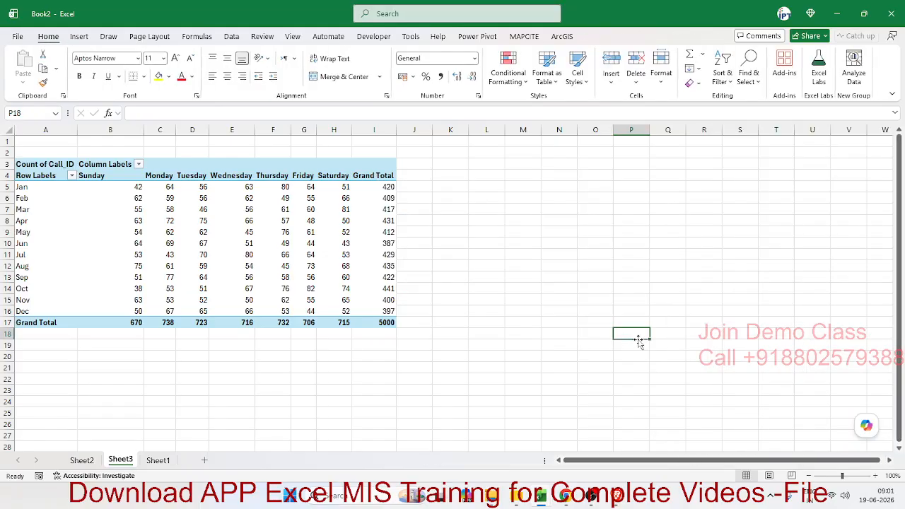
Step: Insert a 2-D clustered column PivotChart, place it beside the PivotTable, and widen it to about column U with the field list closed
{"action": "left_click", "coordinate": [311, 243]}
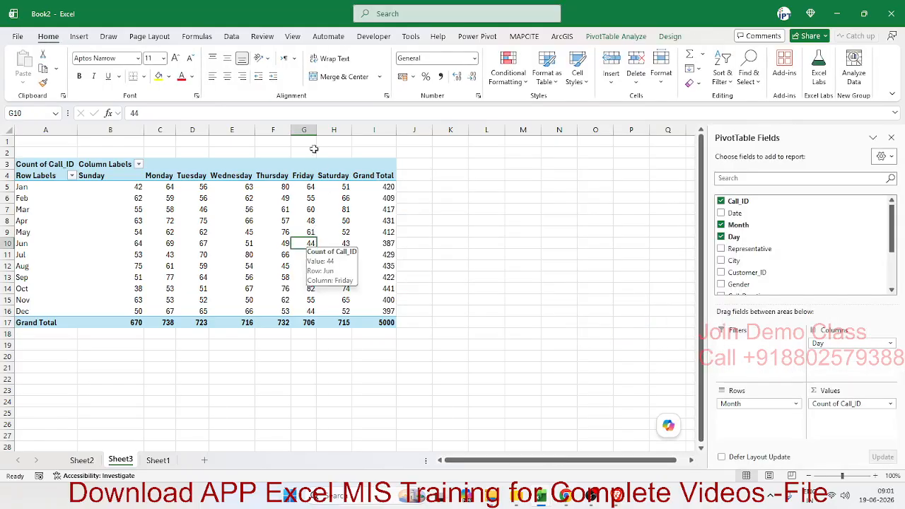
{"action": "left_click", "coordinate": [79, 36]}
{"action": "left_click", "coordinate": [376, 55]}
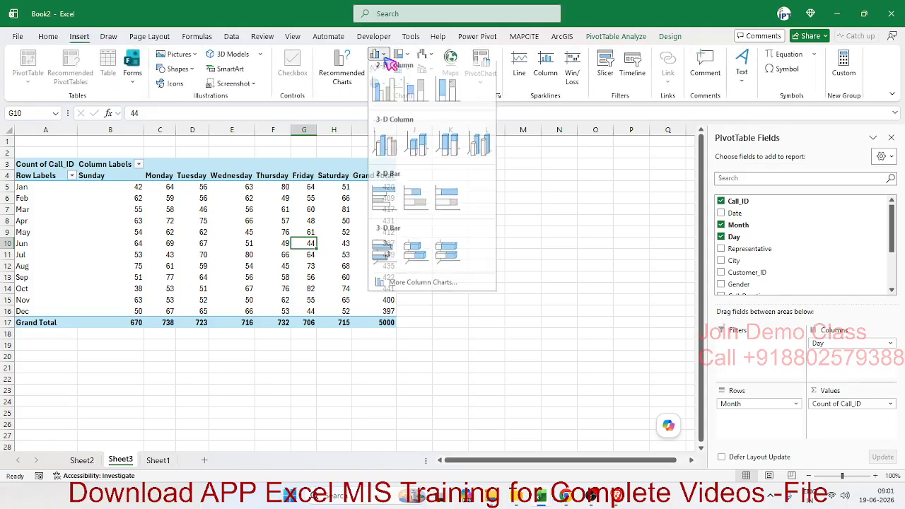
{"action": "left_click", "coordinate": [383, 86]}
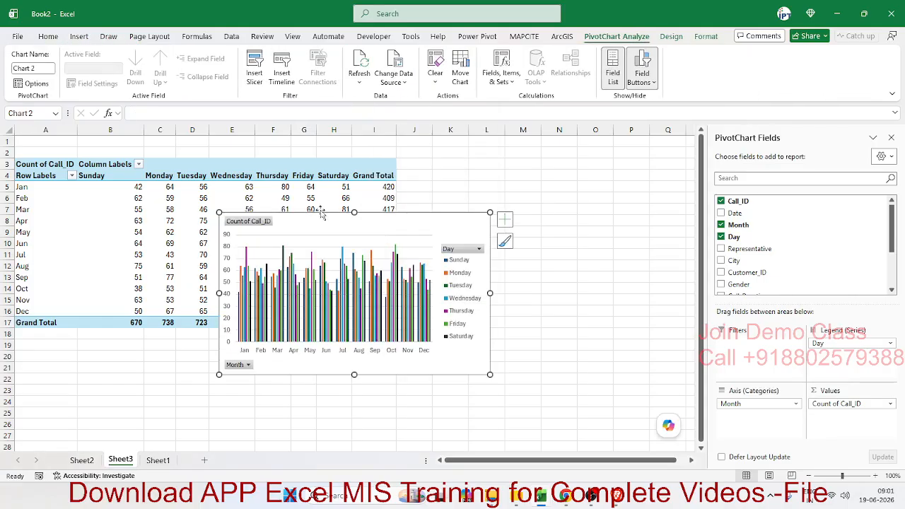
{"action": "left_click_drag", "start_coordinate": [318, 215], "coordinate": [502, 164]}
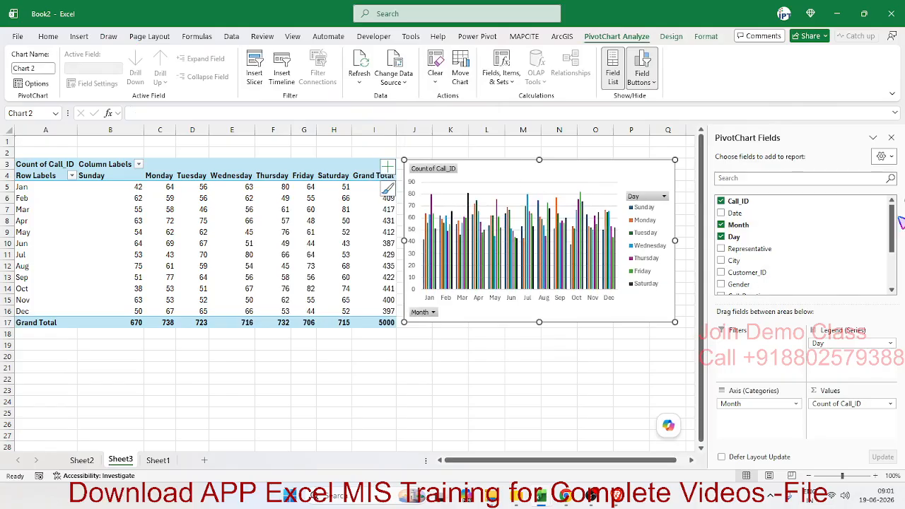
{"action": "left_click", "coordinate": [892, 138]}
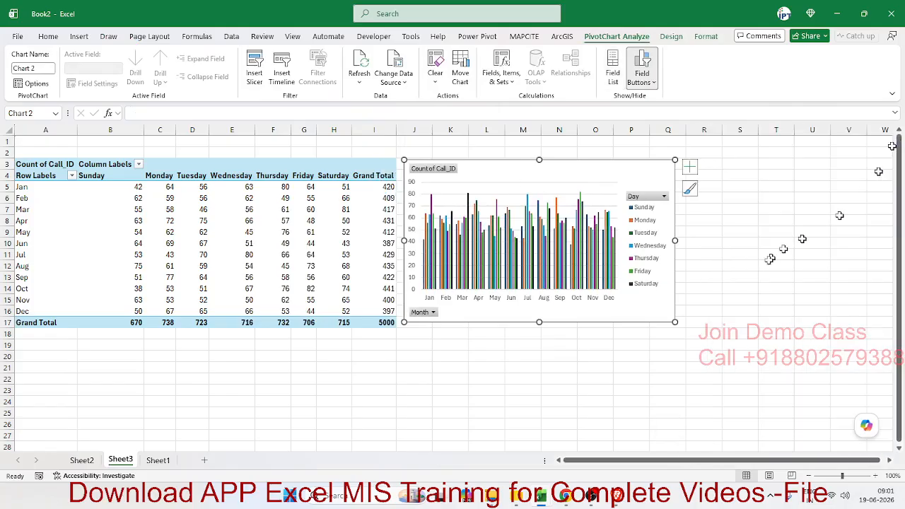
{"action": "left_click_drag", "start_coordinate": [676, 323], "coordinate": [837, 332]}
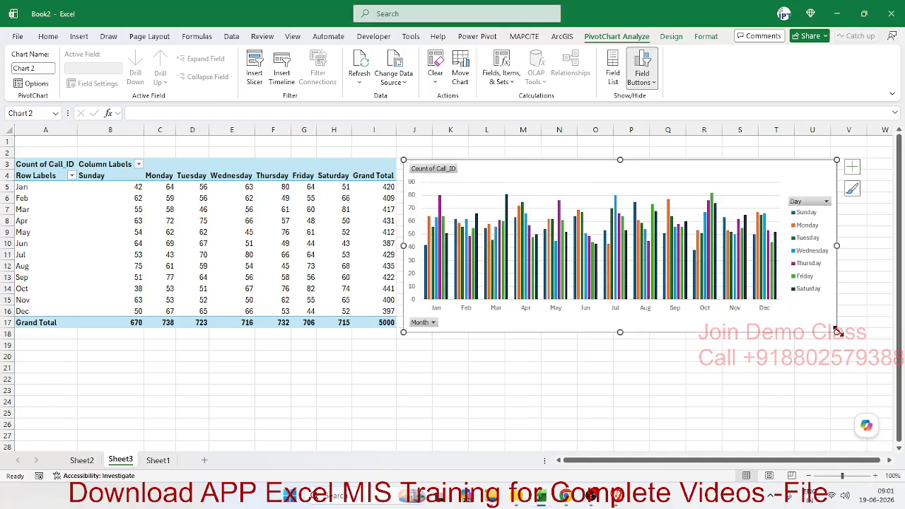
Step: Show the PivotTable field list again and move the Month field from Rows to Filters
{"action": "left_click", "coordinate": [95, 205]}
{"action": "left_click", "coordinate": [180, 221]}
{"action": "right_click", "coordinate": [180, 220]}
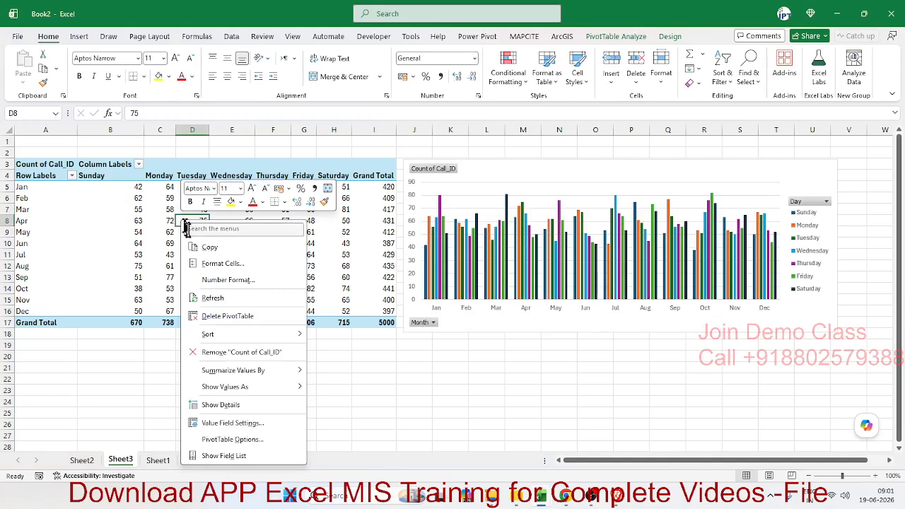
{"action": "left_click", "coordinate": [213, 455]}
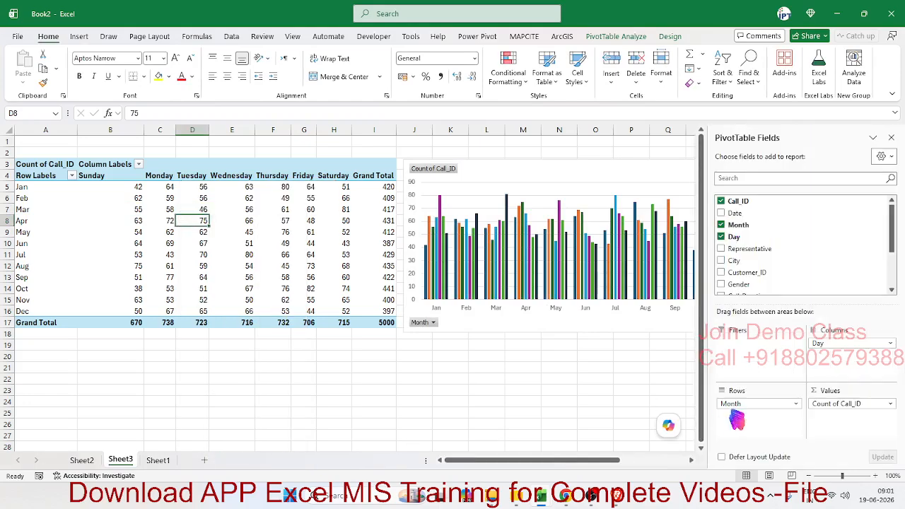
{"action": "left_click_drag", "start_coordinate": [732, 404], "coordinate": [755, 361]}
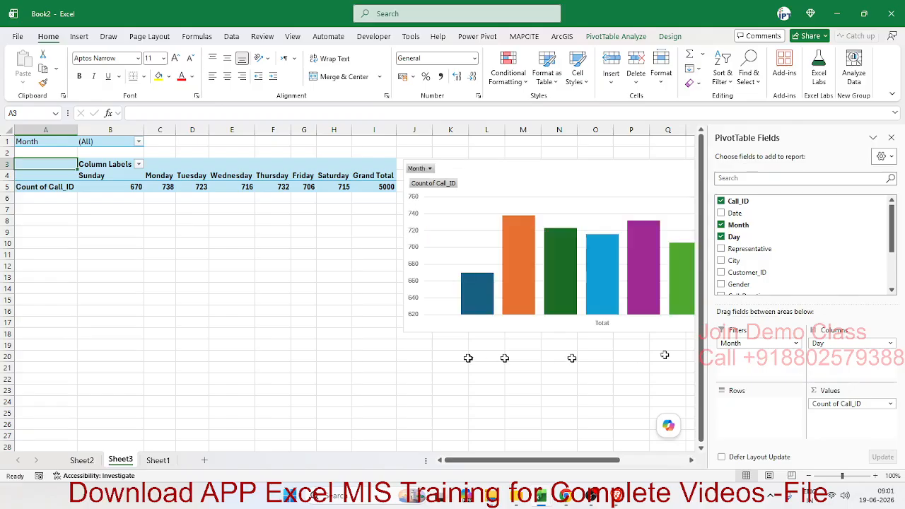
{"action": "left_click", "coordinate": [438, 376]}
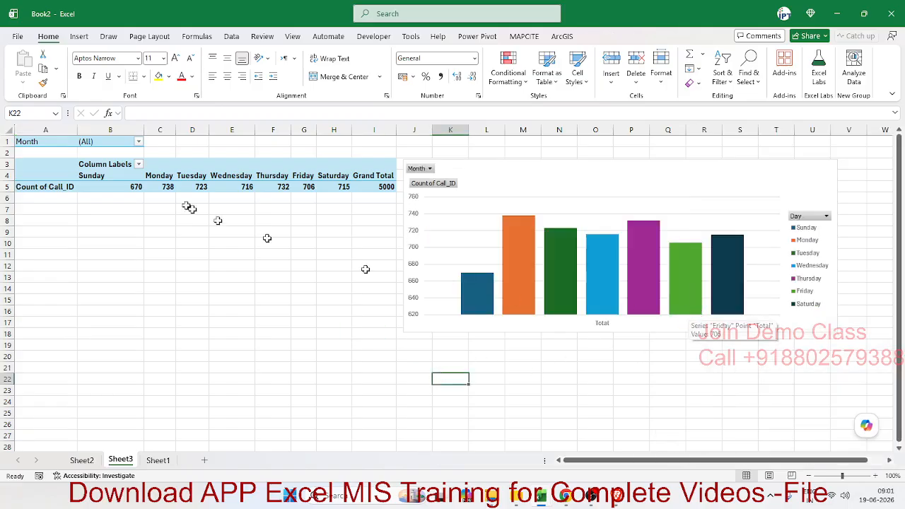
Step: Filter the PivotTable and its chart to Jan with the Month report filter
{"action": "left_click", "coordinate": [139, 141]}
{"action": "left_click", "coordinate": [303, 330]}
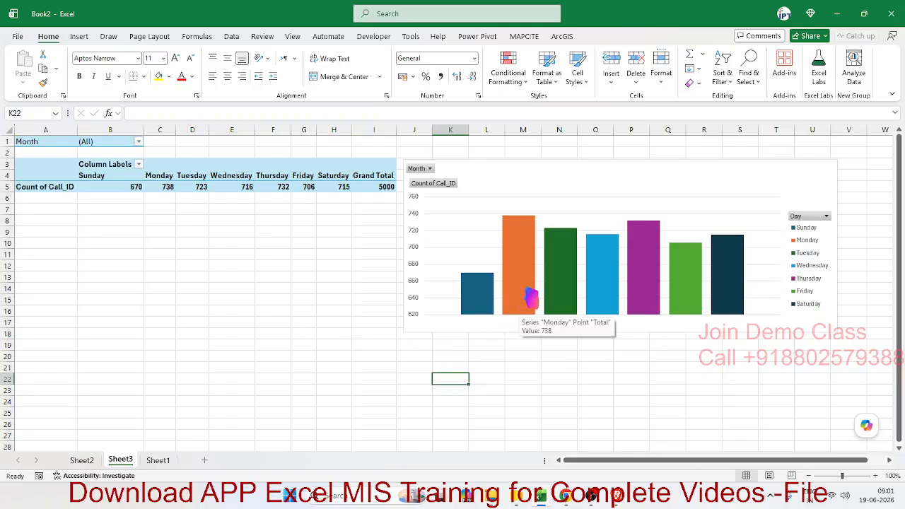
{"action": "mouse_move", "coordinate": [519, 230]}
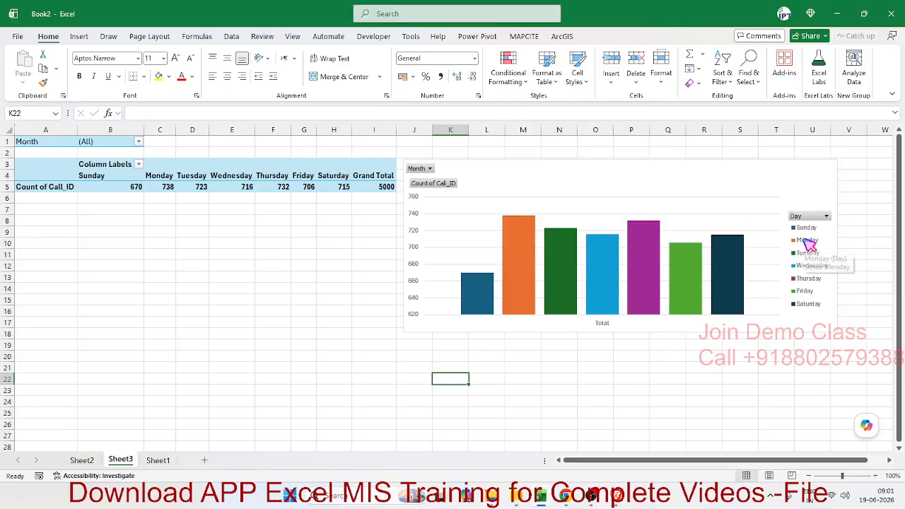
{"action": "left_click", "coordinate": [138, 144]}
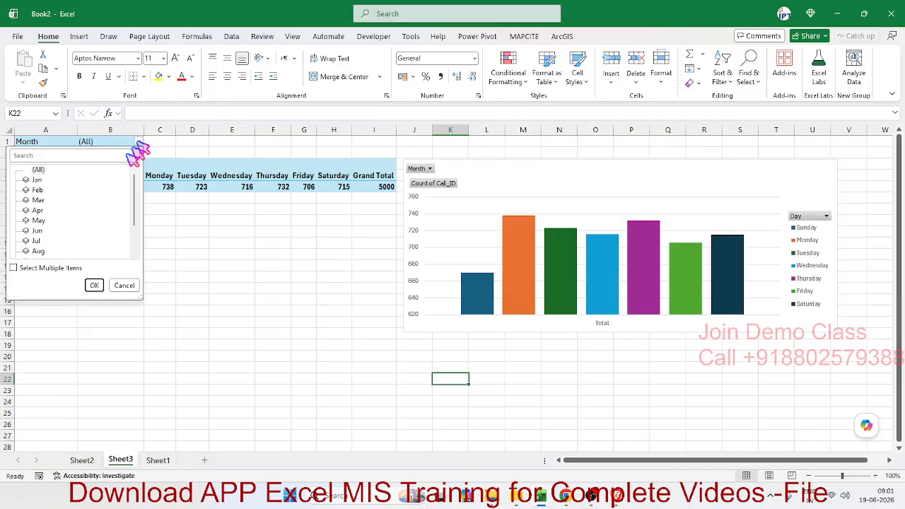
{"action": "left_click", "coordinate": [94, 285]}
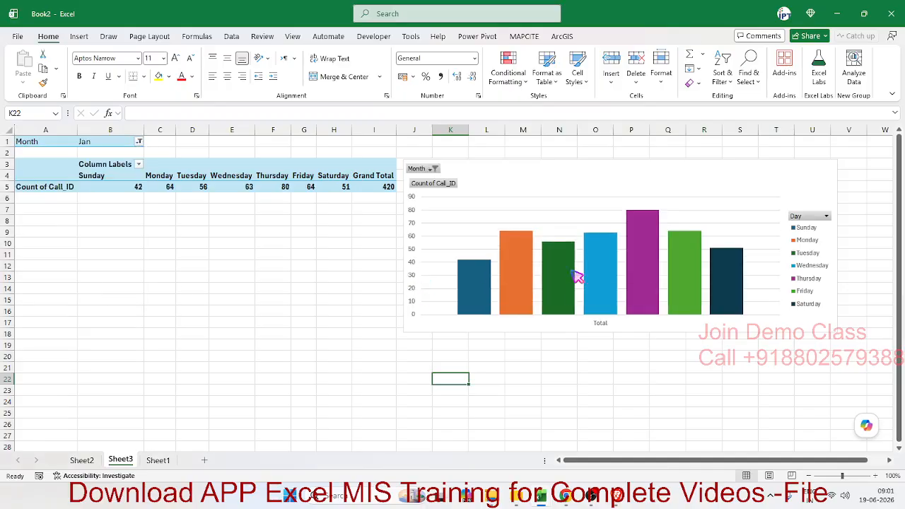
Step: Allow multiple items in the Month report filter and filter the PivotTable and its chart to Jan and Feb
{"action": "mouse_move", "coordinate": [576, 276]}
{"action": "mouse_move", "coordinate": [497, 313]}
{"action": "mouse_move", "coordinate": [642, 316]}
{"action": "left_click", "coordinate": [140, 142]}
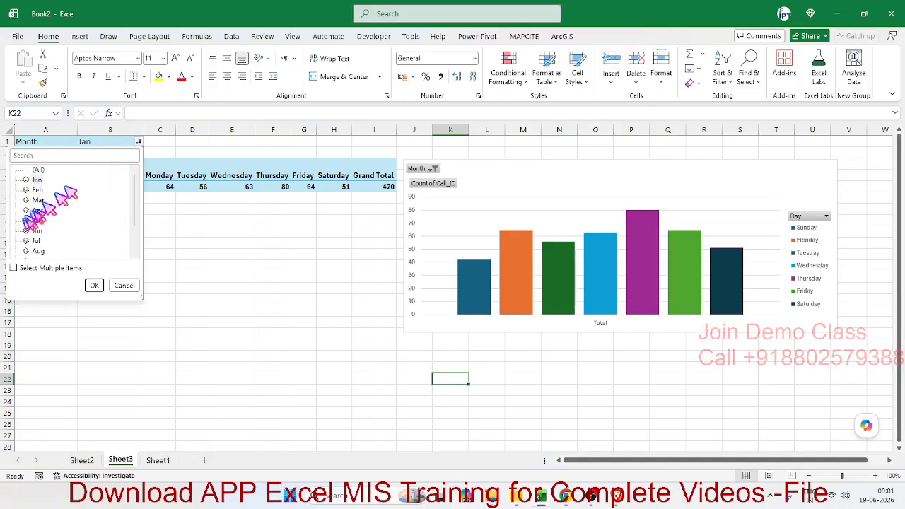
{"action": "left_click", "coordinate": [5, 271]}
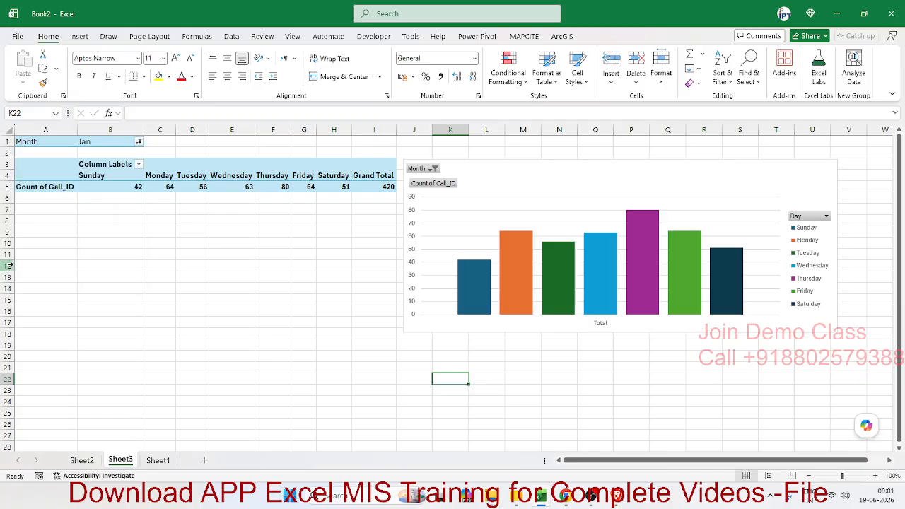
{"action": "left_click", "coordinate": [140, 141]}
{"action": "left_click", "coordinate": [48, 271]}
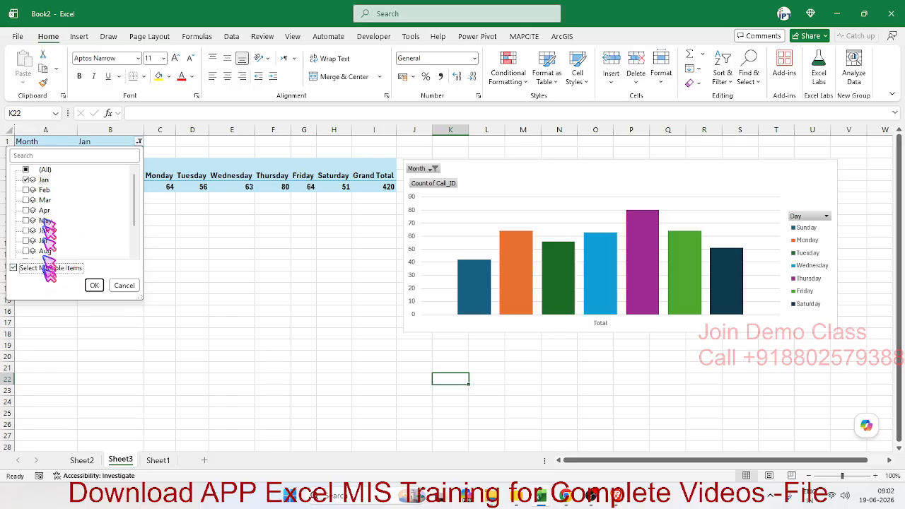
{"action": "left_click", "coordinate": [27, 190]}
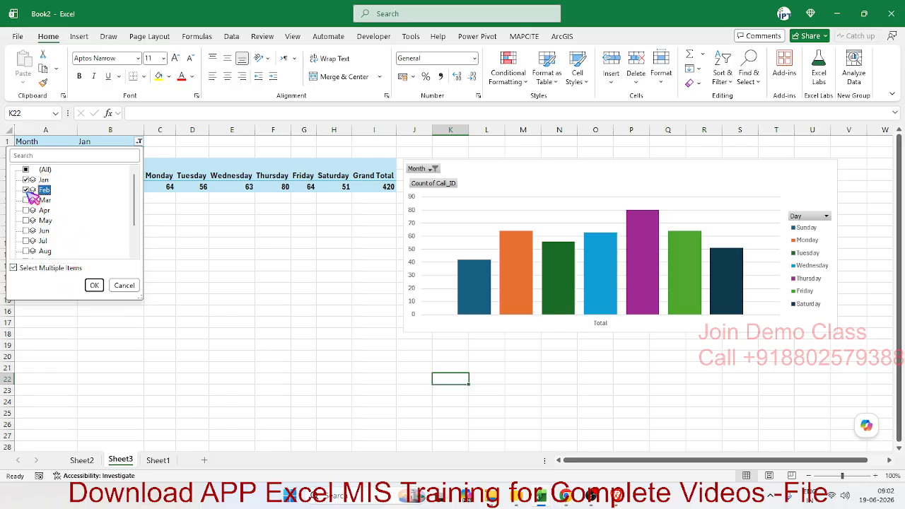
{"action": "left_click", "coordinate": [94, 285]}
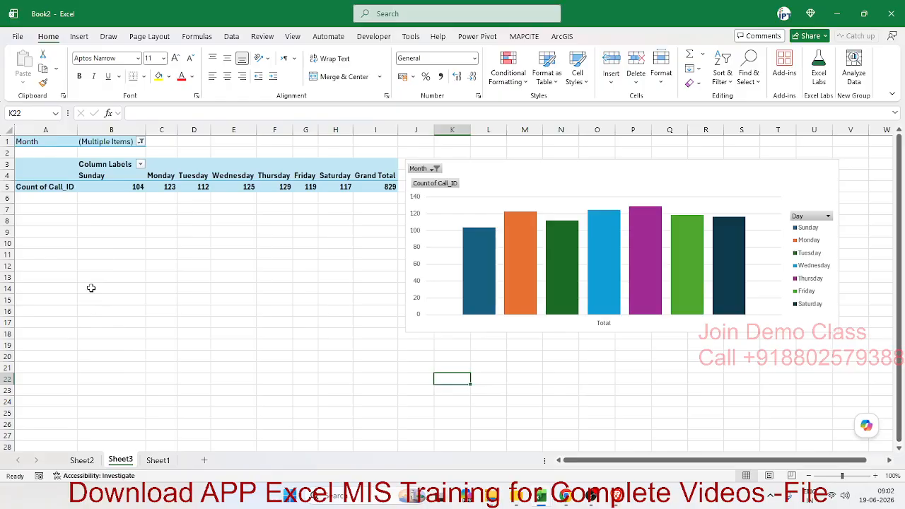
Step: Move the Month field from Filters back to Rows in the PivotTable and close the field list
{"action": "left_click", "coordinate": [94, 186]}
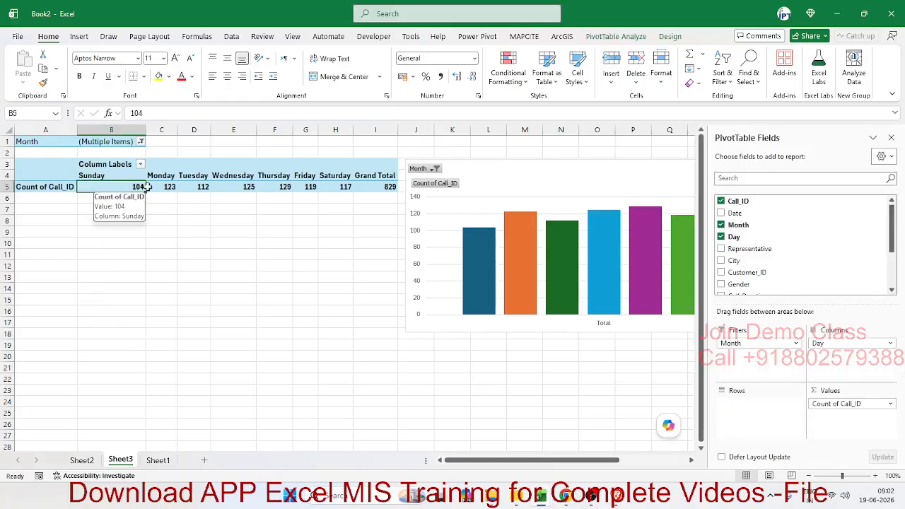
{"action": "left_click", "coordinate": [435, 329]}
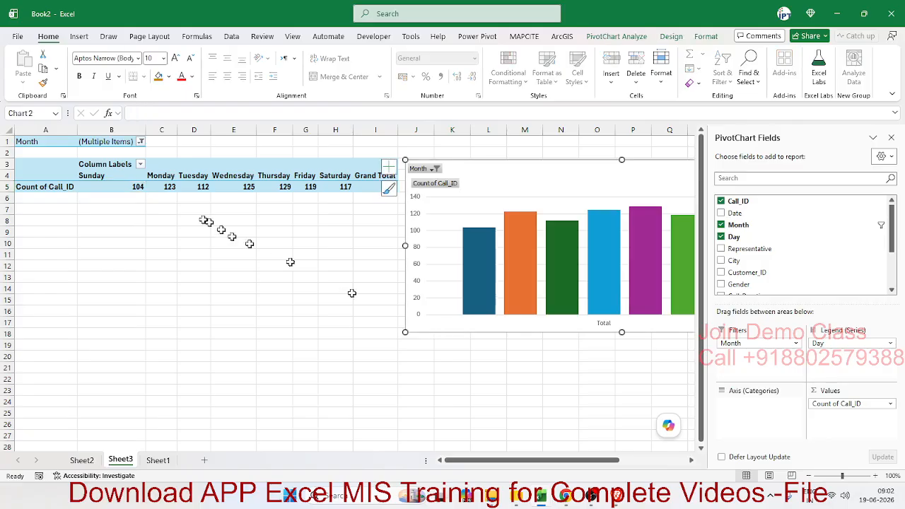
{"action": "left_click", "coordinate": [159, 198]}
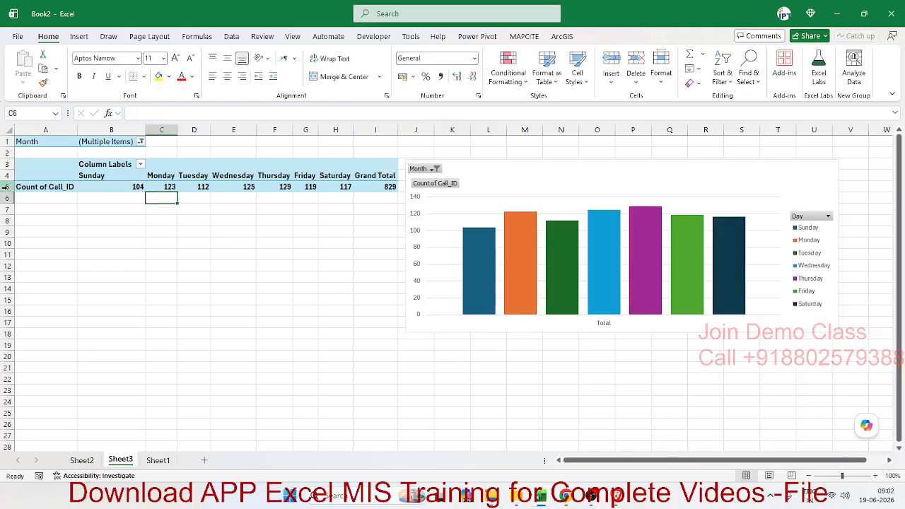
{"action": "left_click", "coordinate": [62, 143]}
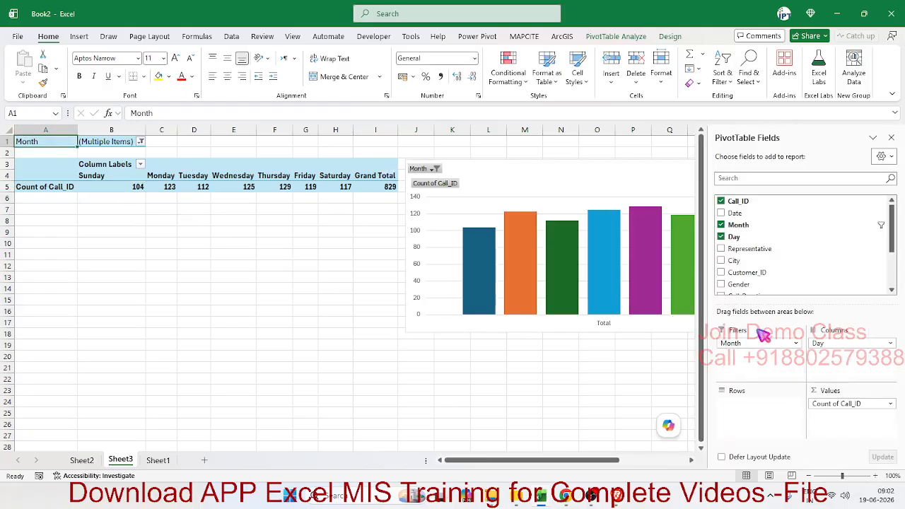
{"action": "left_click_drag", "start_coordinate": [756, 344], "coordinate": [750, 410]}
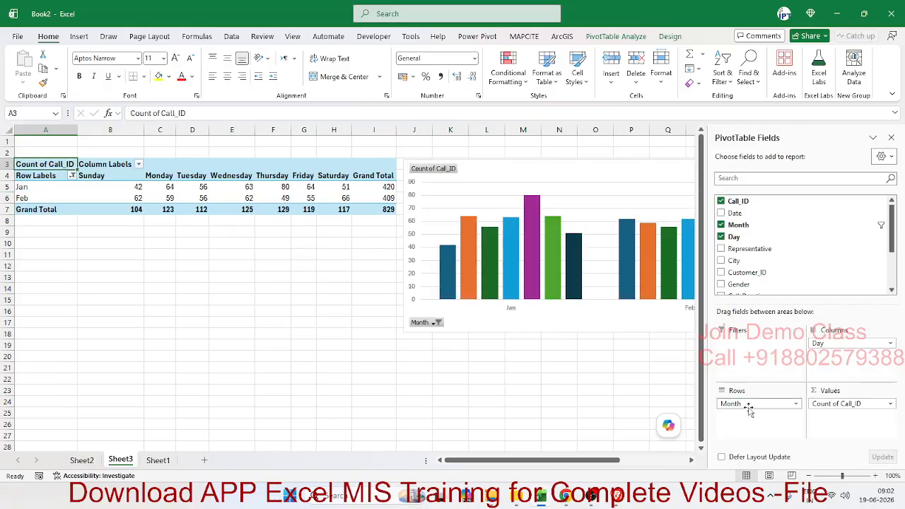
{"action": "left_click", "coordinate": [72, 176]}
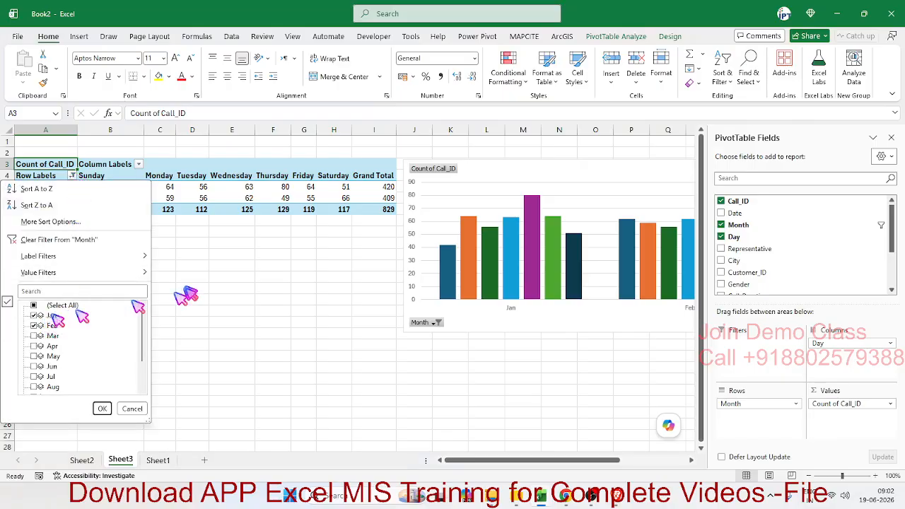
{"action": "left_click", "coordinate": [205, 202]}
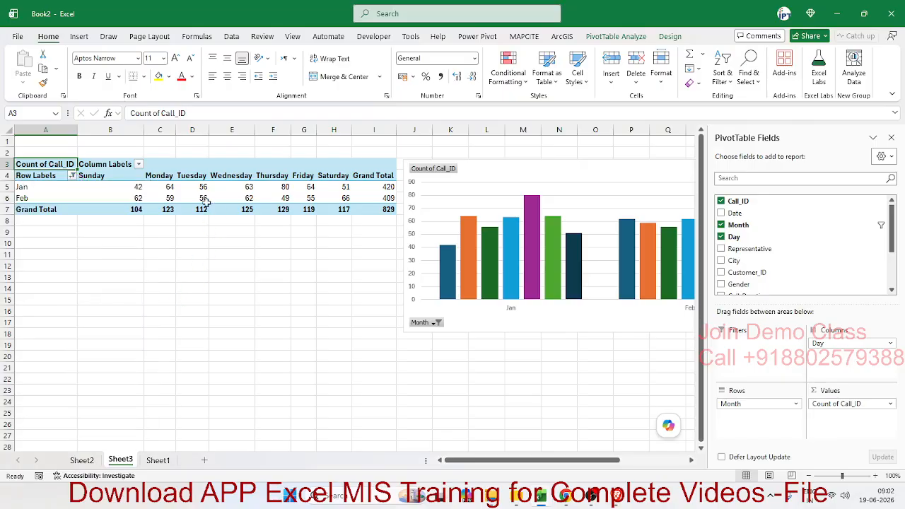
{"action": "left_click", "coordinate": [892, 137]}
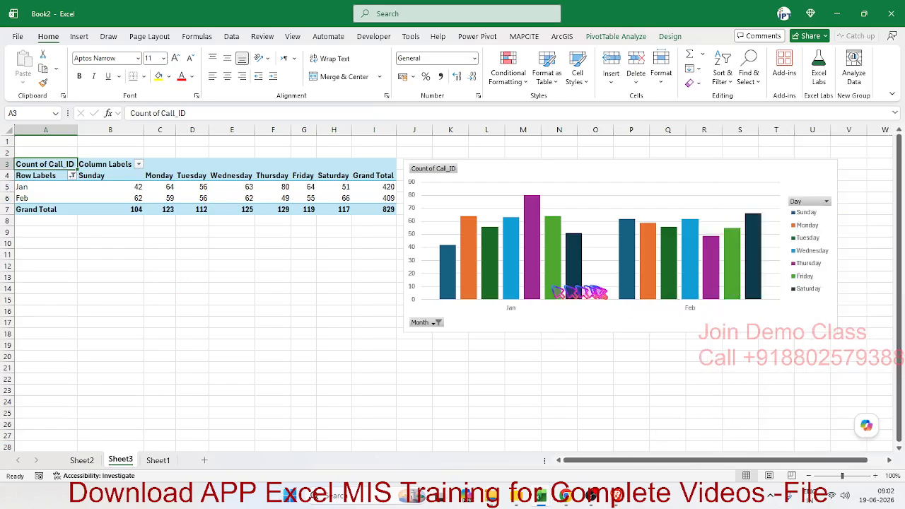
Step: Switch the PivotChart's rows and columns so weekdays form the axis and months form the series
{"action": "mouse_move", "coordinate": [720, 287]}
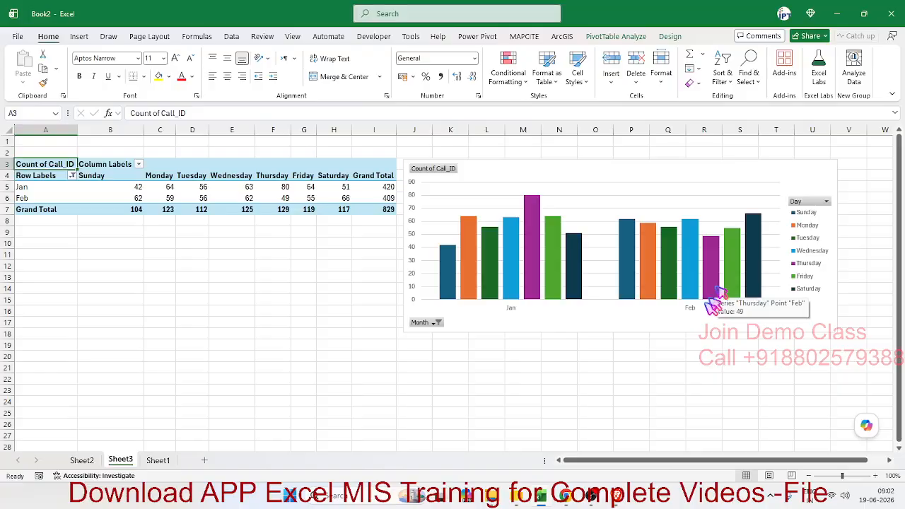
{"action": "left_click", "coordinate": [681, 309]}
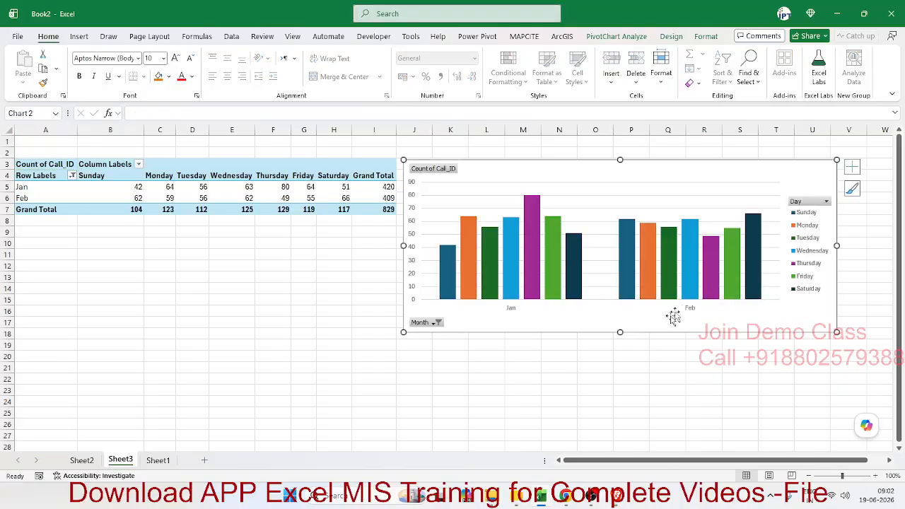
{"action": "left_click", "coordinate": [671, 36]}
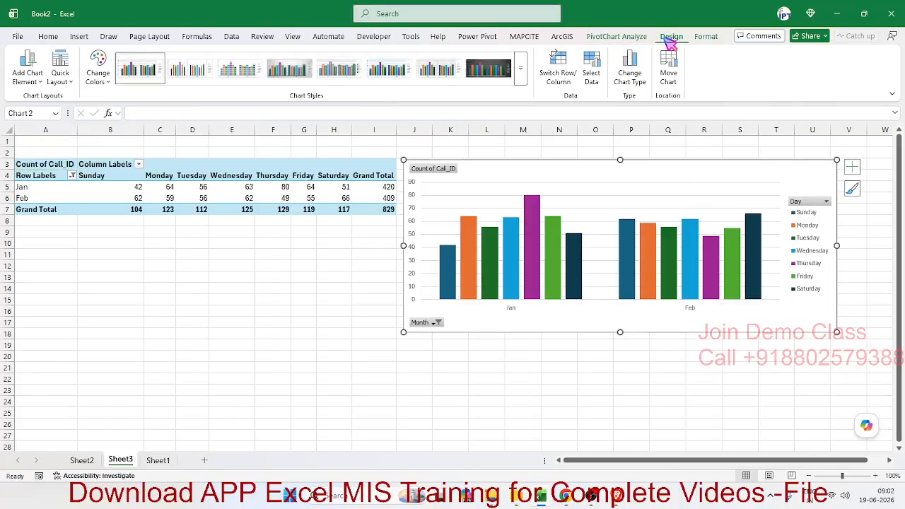
{"action": "left_click", "coordinate": [559, 76]}
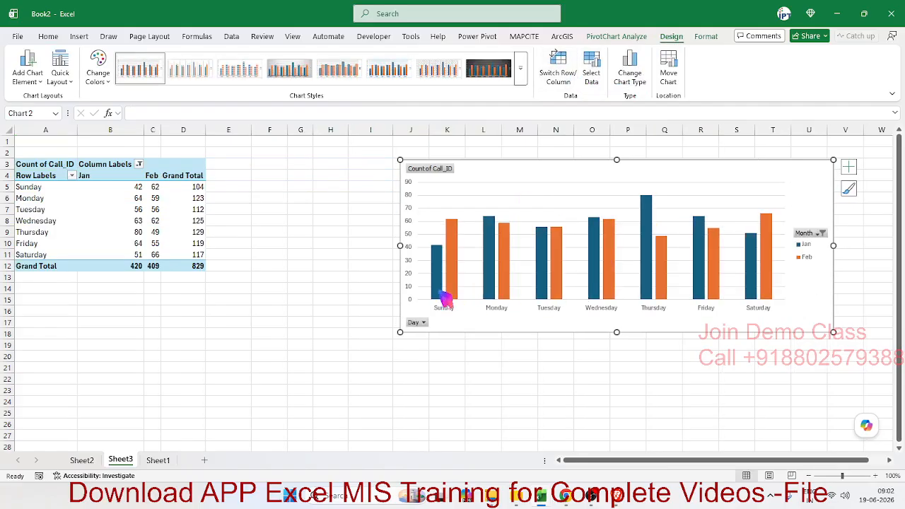
Step: Move the PivotChart closer to the PivotTable, so it starts at about column G, and select cell C6
{"action": "mouse_move", "coordinate": [444, 296]}
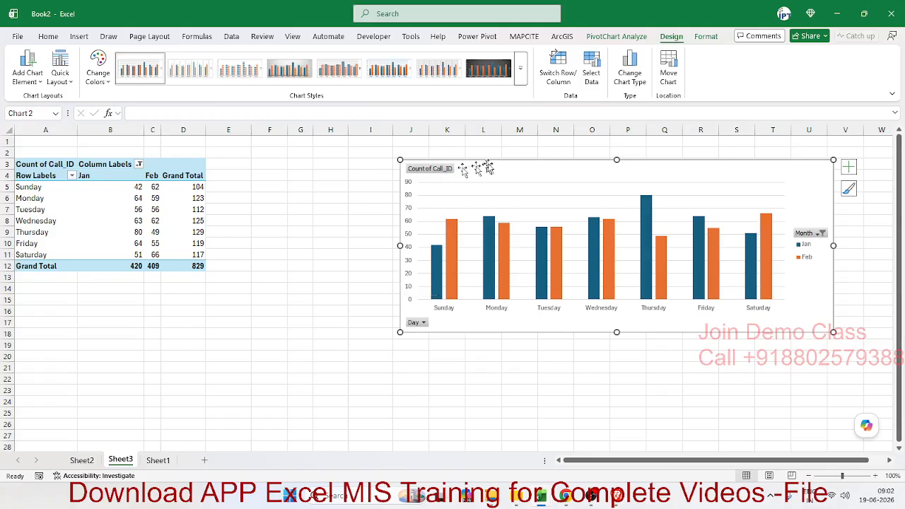
{"action": "left_click_drag", "start_coordinate": [489, 166], "coordinate": [394, 157]}
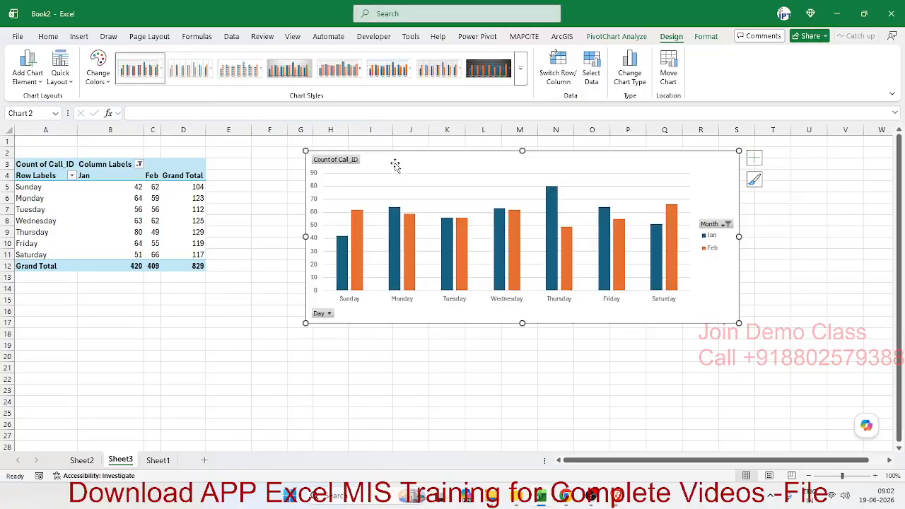
{"action": "key", "text": "ctrl"}
{"action": "left_click", "coordinate": [157, 200]}
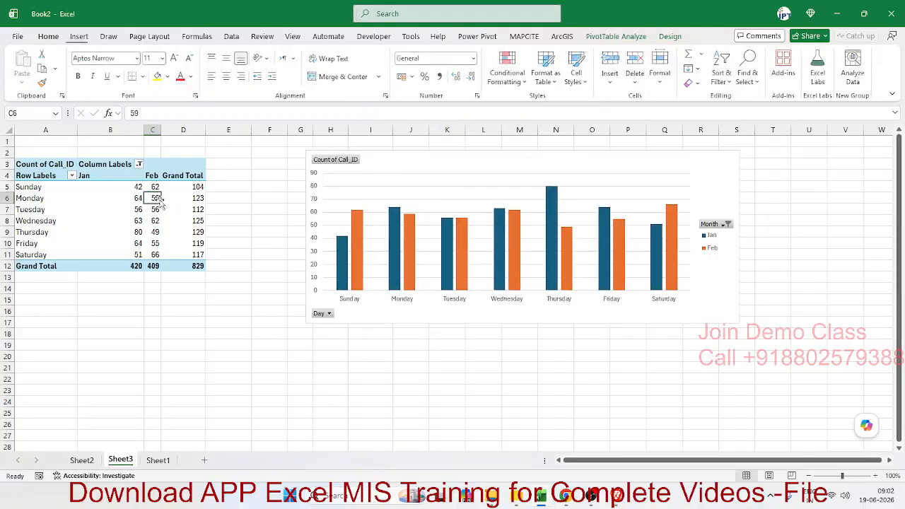
{"action": "key", "text": "ctrl"}
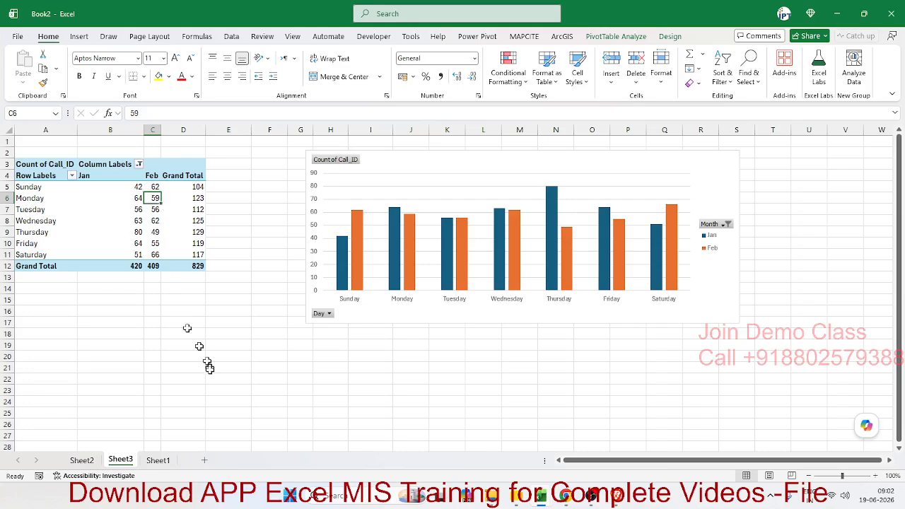
Step: Go to the source data on Sheet1 and copy the header row from Call_ID to Call_Type
{"action": "left_click", "coordinate": [95, 461]}
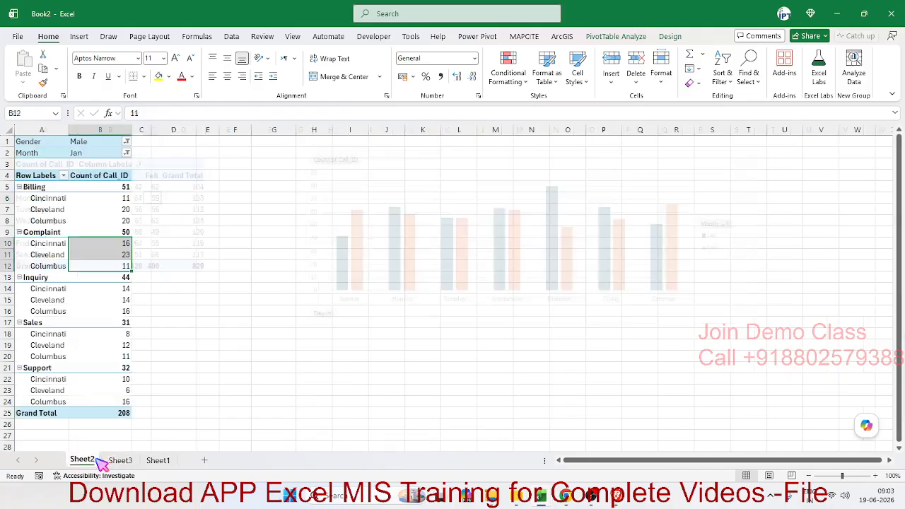
{"action": "left_click", "coordinate": [158, 461]}
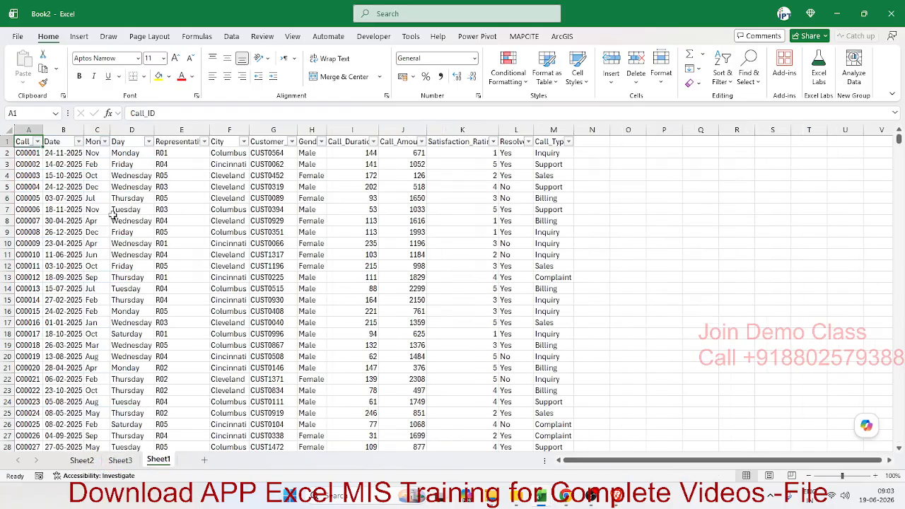
{"action": "key", "text": "ctrl+shift+Right"}
{"action": "key", "text": "ctrl+q"}
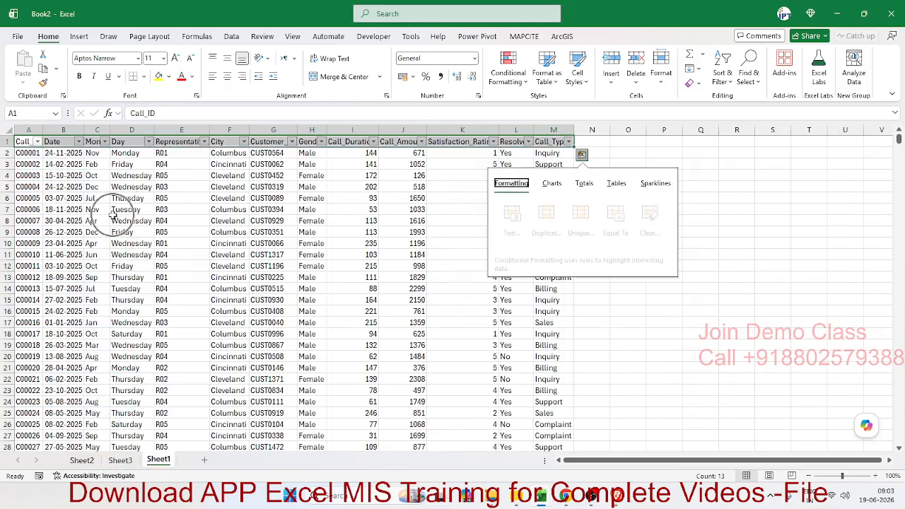
{"action": "key", "text": "Escape"}
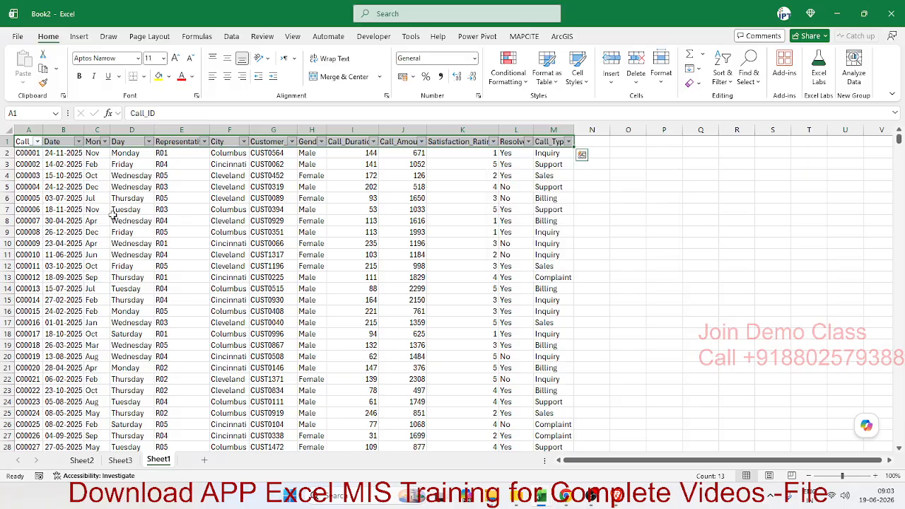
{"action": "key", "text": "ctrl+c"}
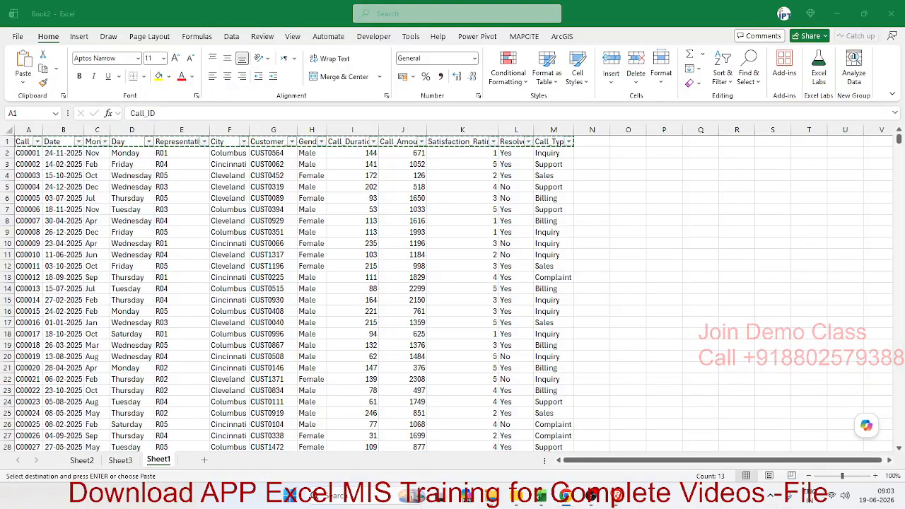
Step: Switch to Chrome, open ChatGPT, paste the copied headers and submit them with "Give me 10 Pivot Example with Details Why create This"
{"action": "left_click_drag", "start_coordinate": [0, 141], "coordinate": [591, 97]}
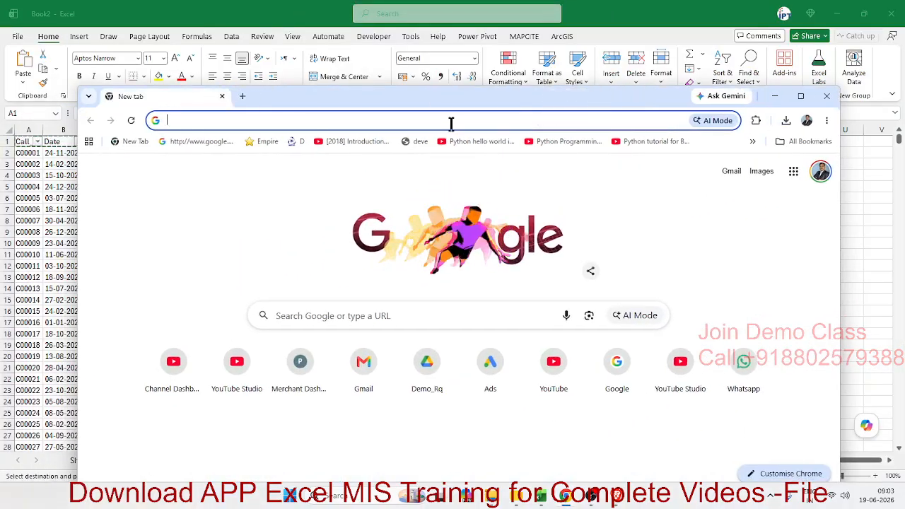
{"action": "type", "text": "ch"}
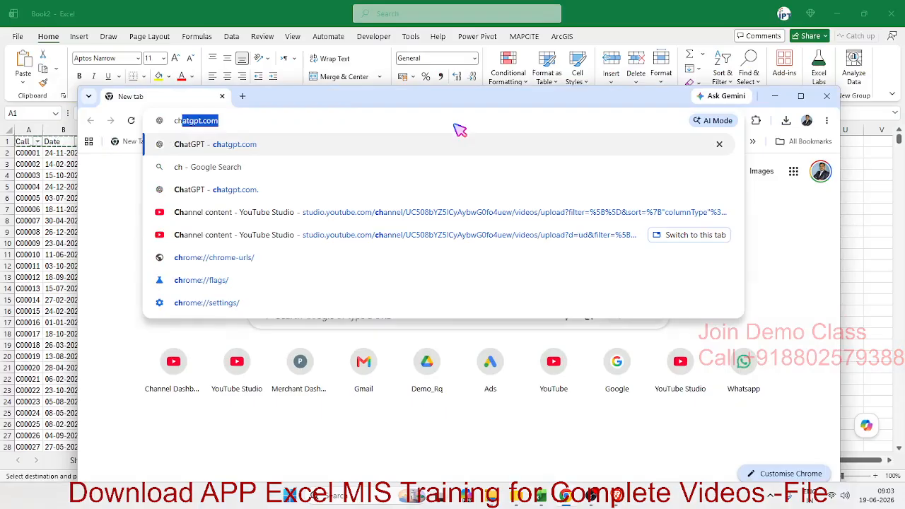
{"action": "key", "text": "Return"}
{"action": "key", "text": "ctrl+v"}
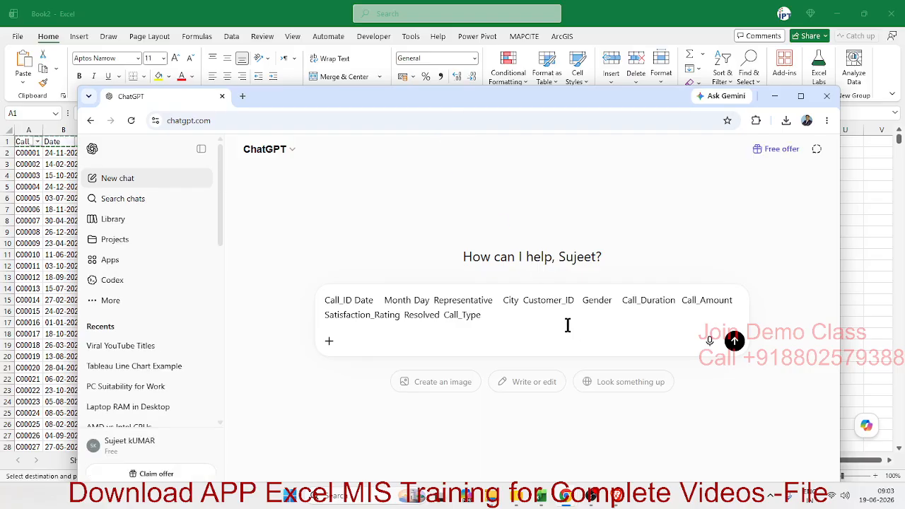
{"action": "type", "text": "Give me 10 Pivot Example with Details Why create This"}
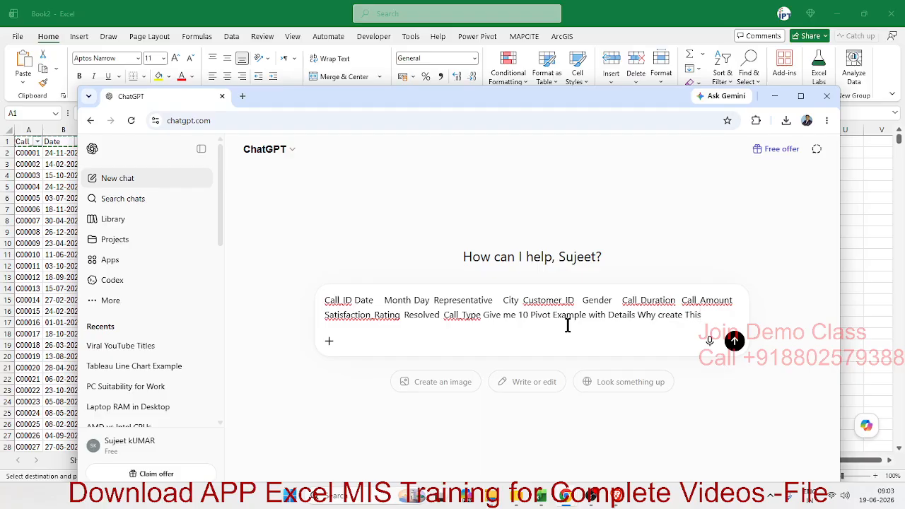
{"action": "key", "text": "Return"}
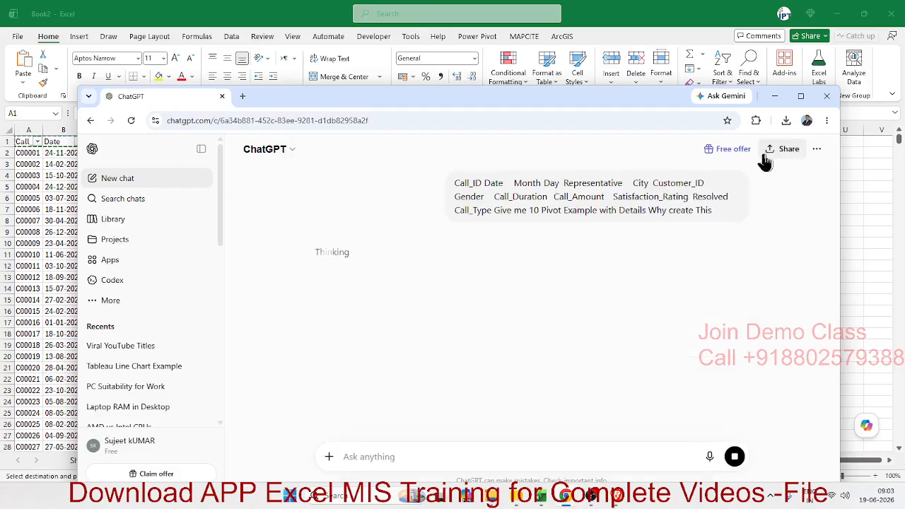
Step: Maximize the browser window and read the setup and purpose of the suggested Representative Performance Report in the ChatGPT answer
{"action": "left_click", "coordinate": [801, 95]}
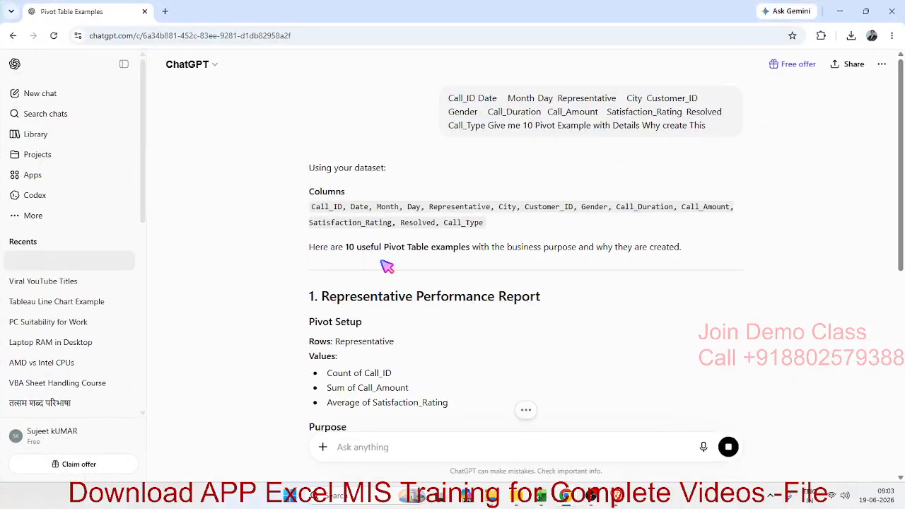
{"action": "scroll", "coordinate": [380, 235], "scroll_direction": "down", "scroll_amount": 1}
{"action": "scroll", "coordinate": [380, 235], "scroll_direction": "down", "scroll_amount": 2}
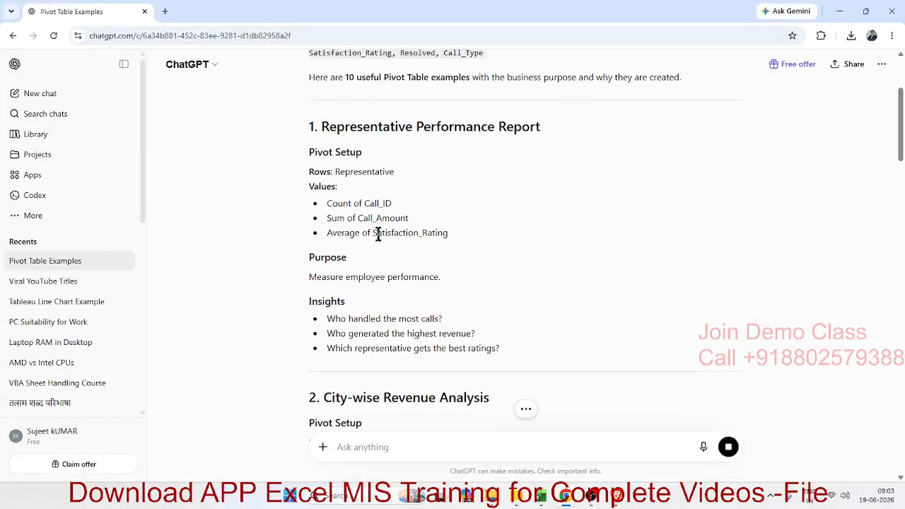
{"action": "double_click", "coordinate": [342, 130]}
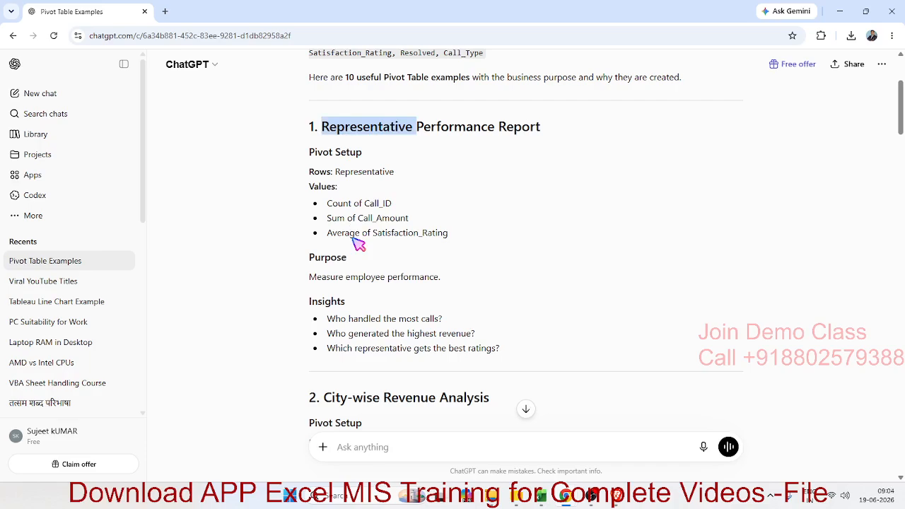
{"action": "left_click_drag", "start_coordinate": [309, 278], "coordinate": [334, 279]}
{"action": "double_click", "coordinate": [351, 281]}
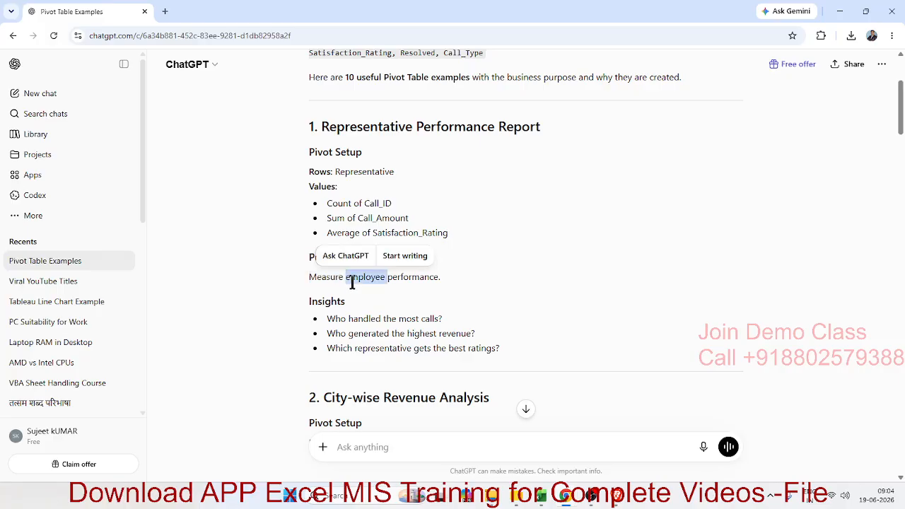
Step: Copy the heading "Representative Performance Report" from the ChatGPT answer and switch to the Book2 workbook in Excel
{"action": "left_click", "coordinate": [355, 293]}
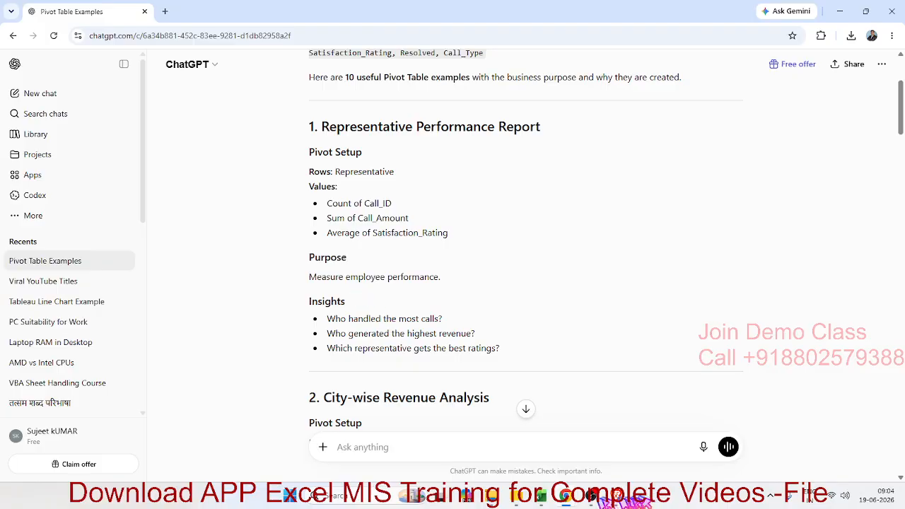
{"action": "mouse_move", "coordinate": [574, 499]}
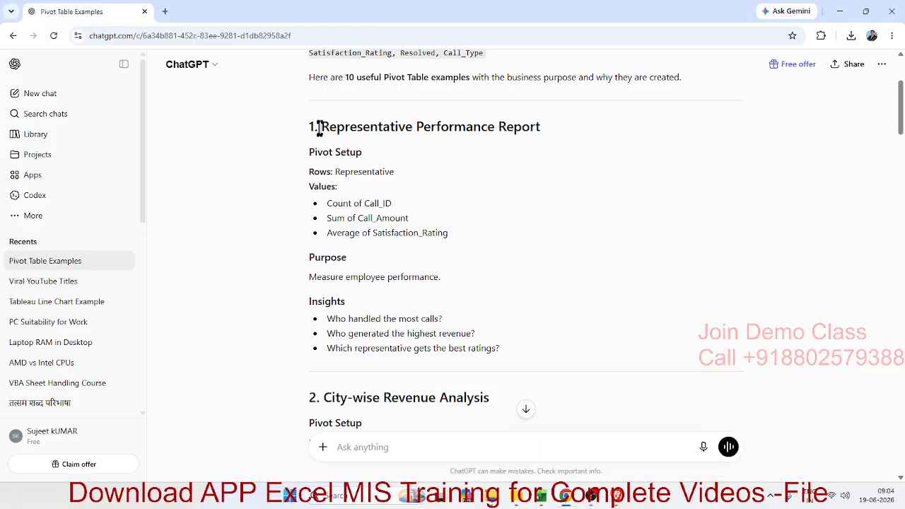
{"action": "left_click_drag", "start_coordinate": [319, 127], "coordinate": [552, 132]}
{"action": "key", "text": "ctrl+c"}
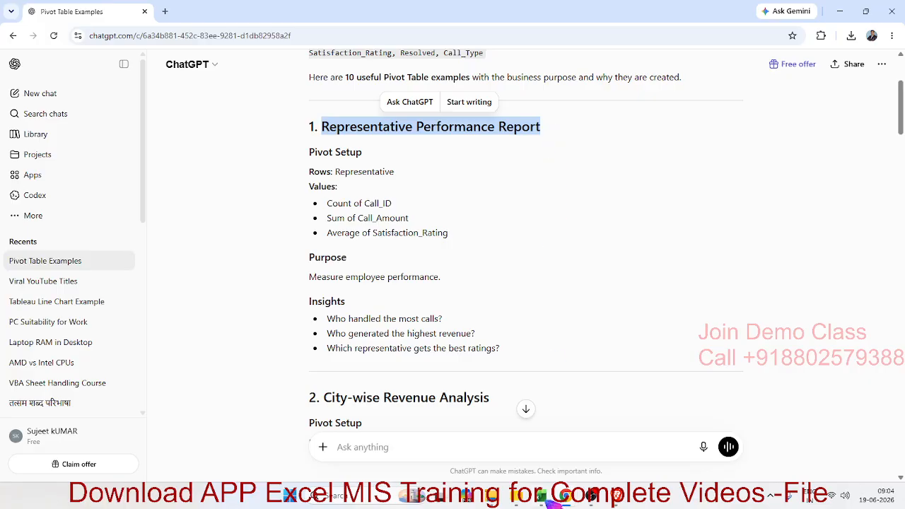
{"action": "mouse_move", "coordinate": [550, 500]}
{"action": "mouse_move", "coordinate": [755, 458]}
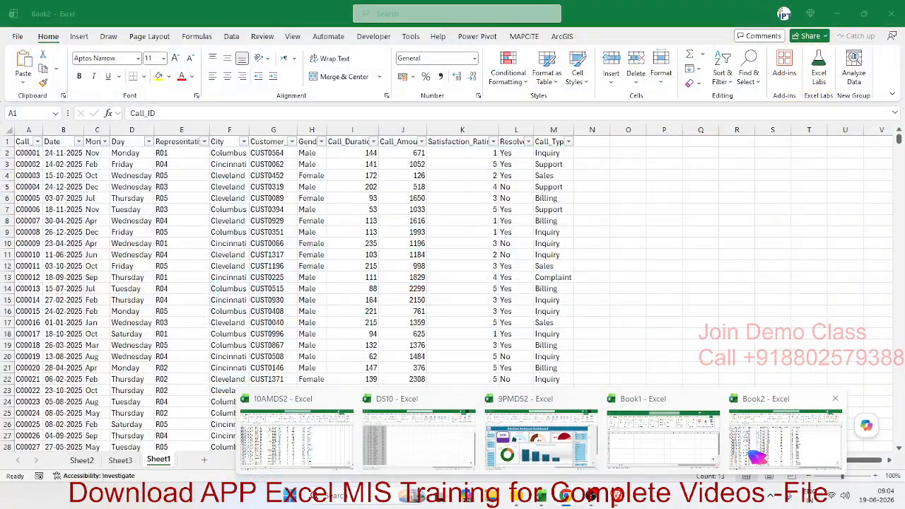
{"action": "left_click", "coordinate": [756, 458]}
Step: Add a new worksheet, paste the copied report heading into cell A1 and undo the paste
{"action": "left_click", "coordinate": [204, 460]}
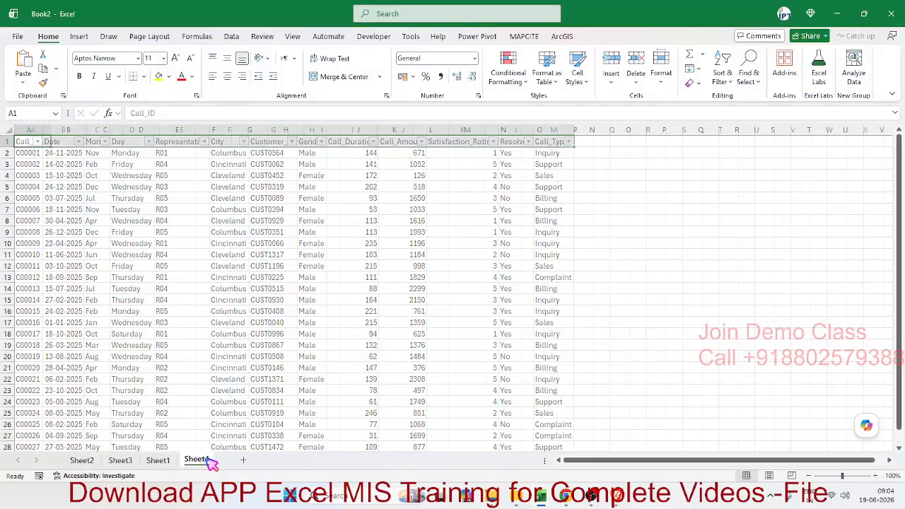
{"action": "key", "text": "ctrl+v"}
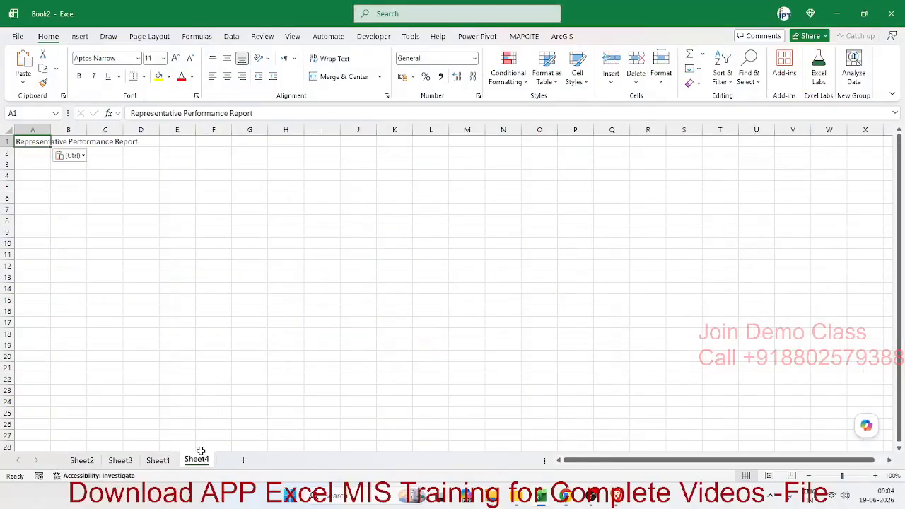
{"action": "key", "text": "ctrl+z"}
Step: Create a PivotTable on a new worksheet from the call data on Sheet1, range $A$1:$M$5001
{"action": "left_click", "coordinate": [158, 460]}
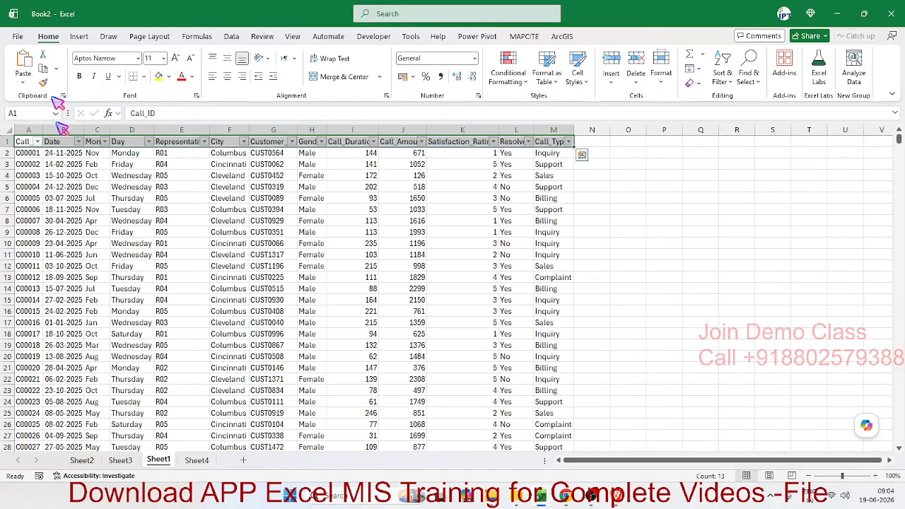
{"action": "left_click", "coordinate": [28, 141]}
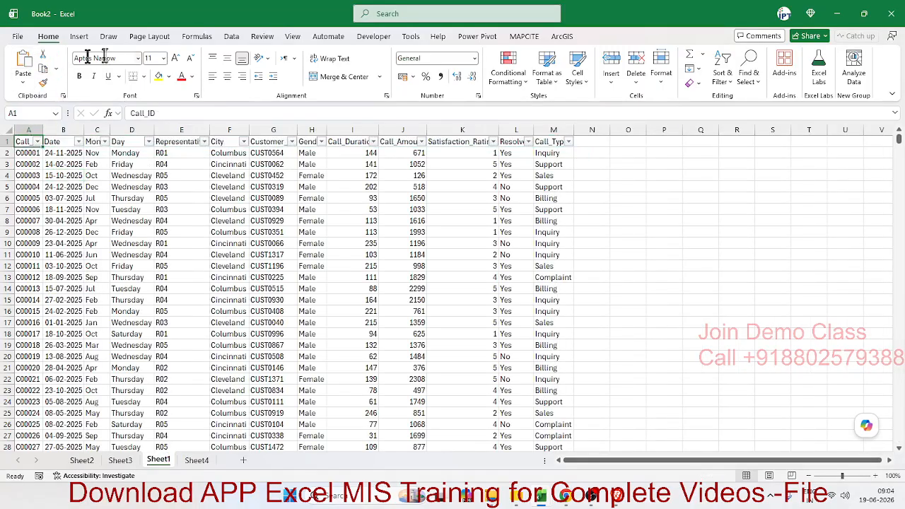
{"action": "left_click", "coordinate": [79, 36]}
{"action": "left_click", "coordinate": [28, 63]}
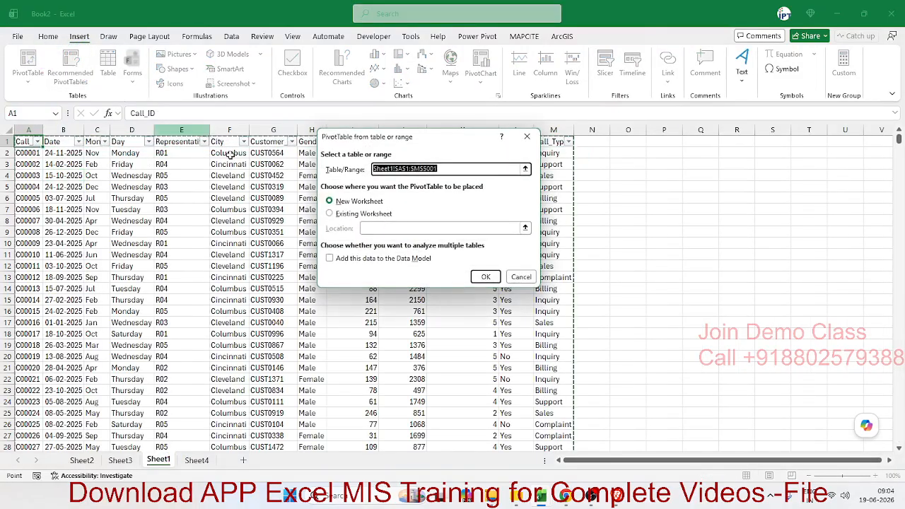
{"action": "left_click", "coordinate": [485, 277]}
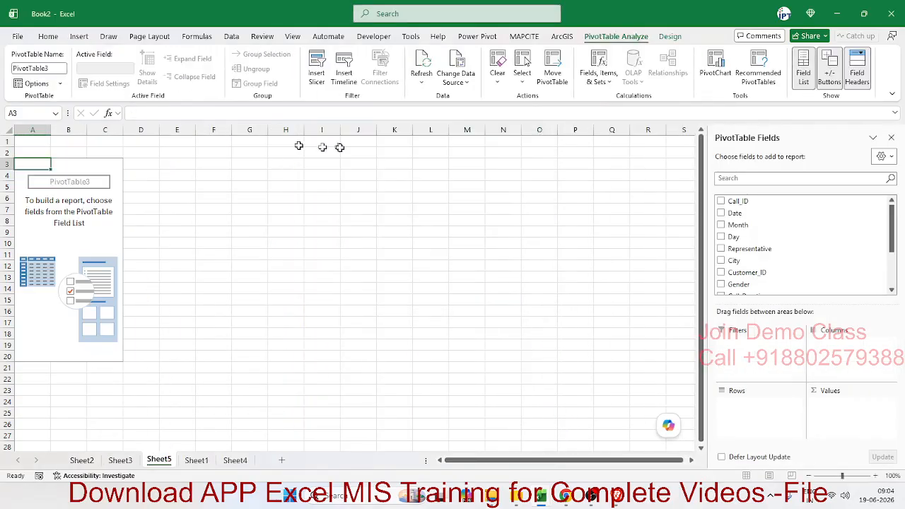
Step: Paste the title "Representative Performance Report" into cell J1 of the new PivotTable sheet
{"action": "left_click", "coordinate": [345, 141]}
{"action": "key", "text": "ctrl+v"}
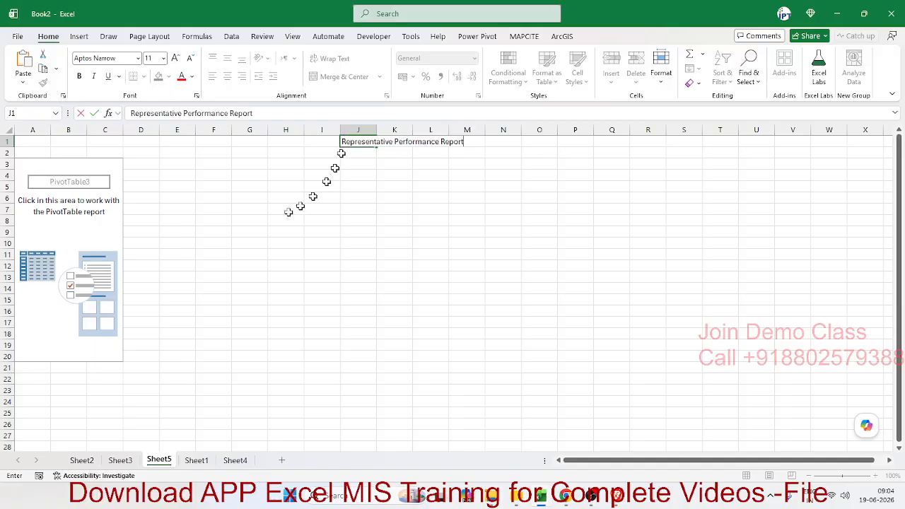
{"action": "left_click", "coordinate": [286, 210]}
Step: Try wrapping the title text in cell J1, and turn the wrapping off again
{"action": "left_click", "coordinate": [367, 139]}
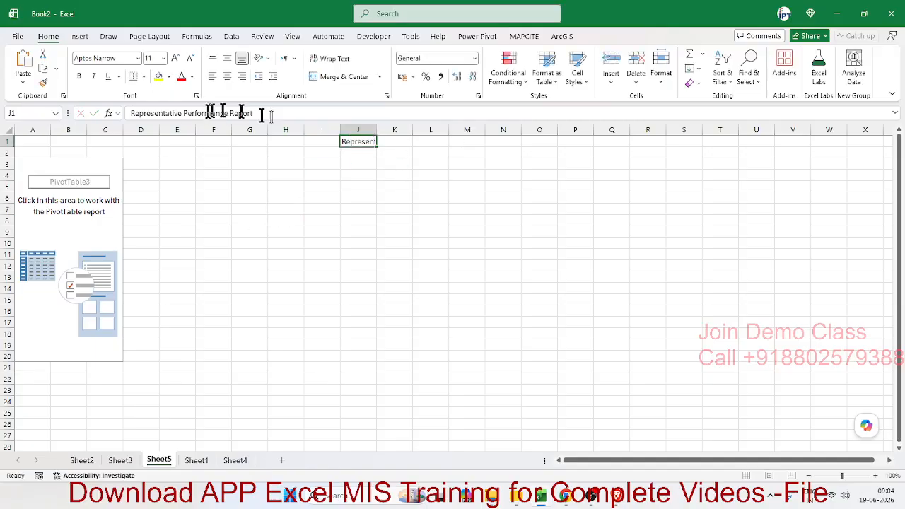
{"action": "left_click", "coordinate": [341, 58]}
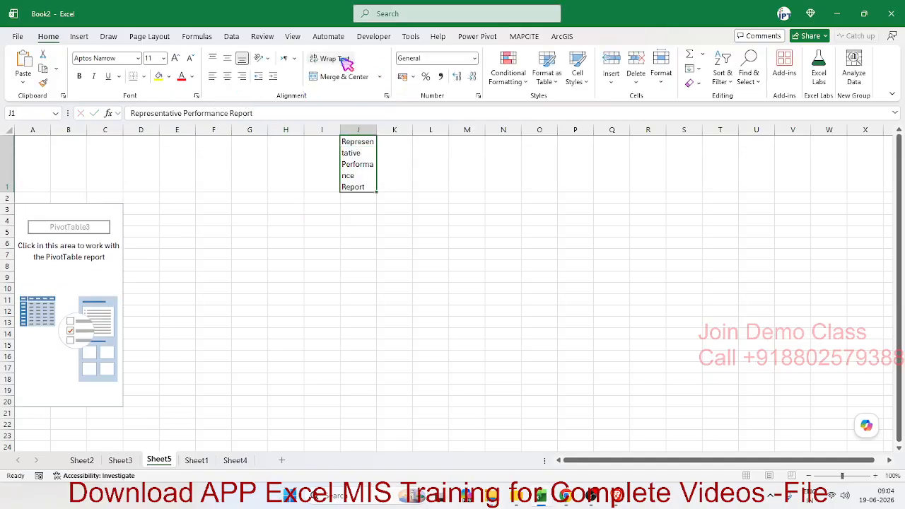
{"action": "left_click", "coordinate": [342, 58]}
{"action": "left_click", "coordinate": [323, 210]}
Step: Select the empty PivotTable, switch to ChatGPT in Chrome and review the suggested rows and values for the Representative Performance Report
{"action": "left_click", "coordinate": [111, 244]}
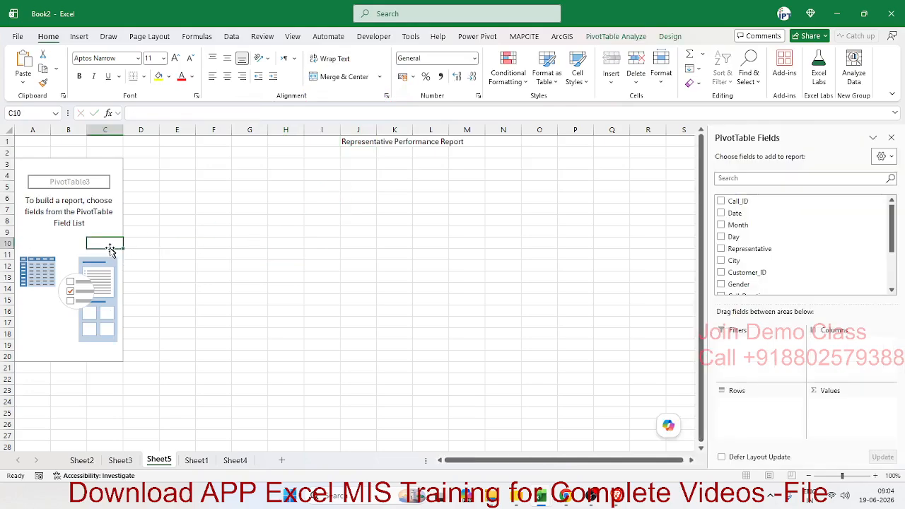
{"action": "key", "text": "alt+Tab"}
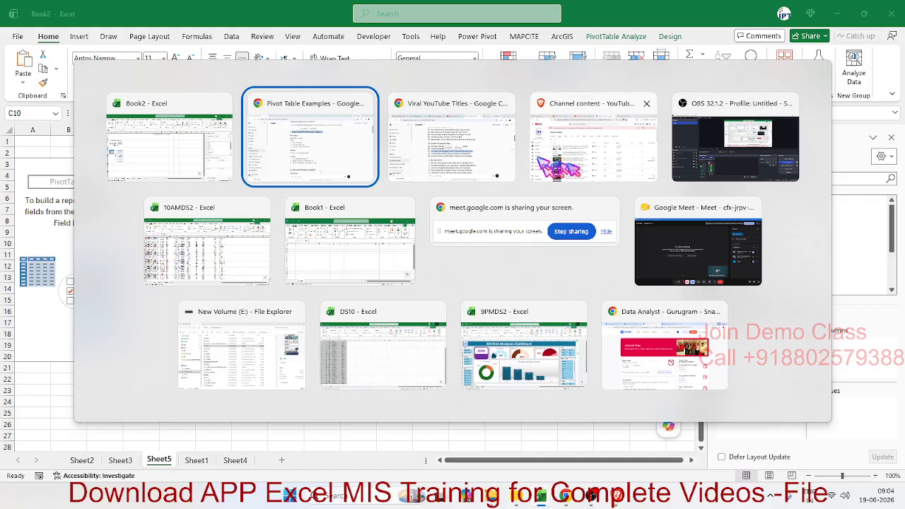
{"action": "left_click", "coordinate": [297, 163]}
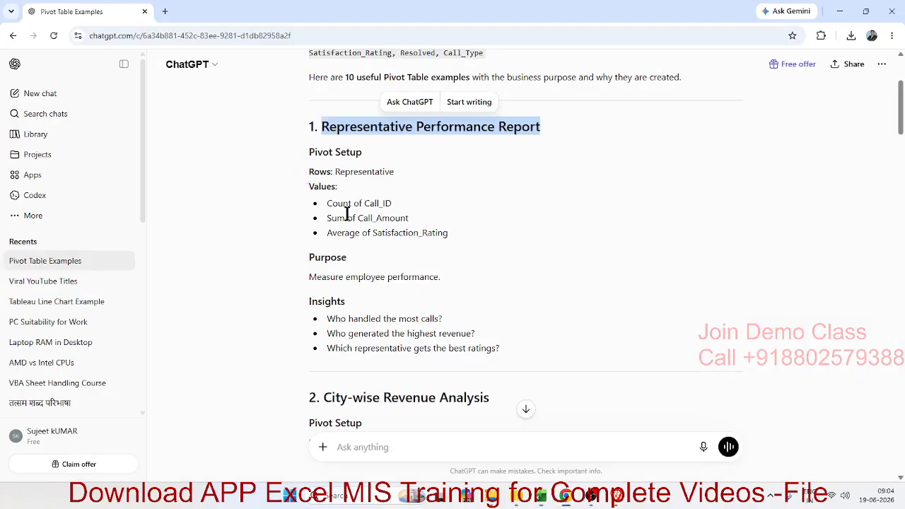
{"action": "scroll", "coordinate": [354, 228], "scroll_direction": "up", "scroll_amount": 1}
{"action": "scroll", "coordinate": [355, 234], "scroll_direction": "down", "scroll_amount": 1}
{"action": "scroll", "coordinate": [350, 226], "scroll_direction": "down", "scroll_amount": 1}
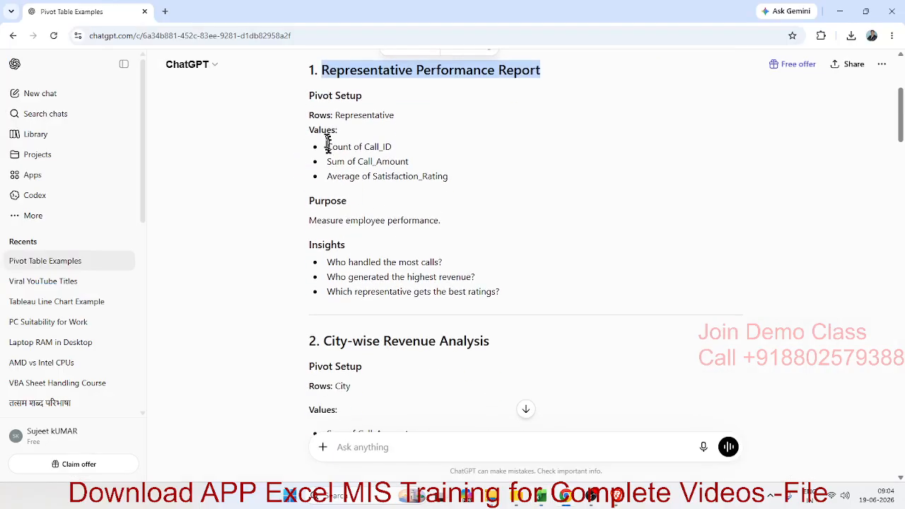
{"action": "double_click", "coordinate": [324, 118]}
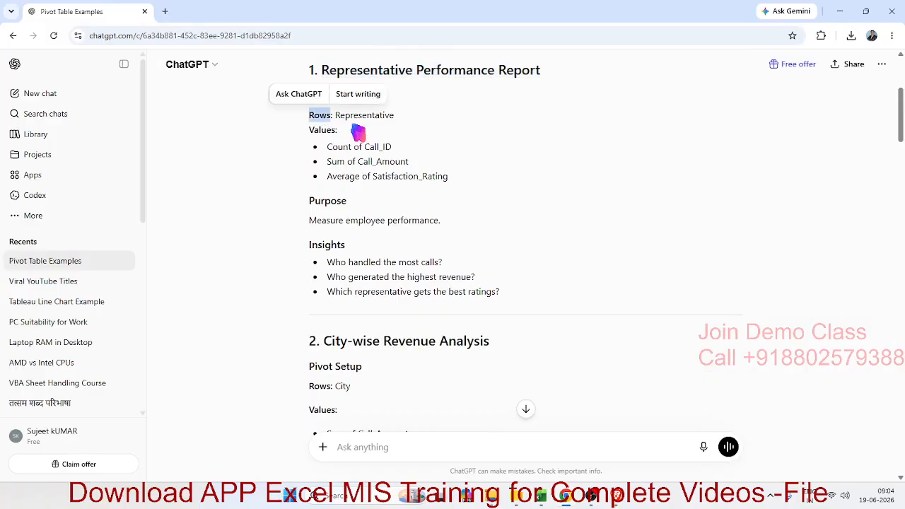
{"action": "double_click", "coordinate": [351, 116]}
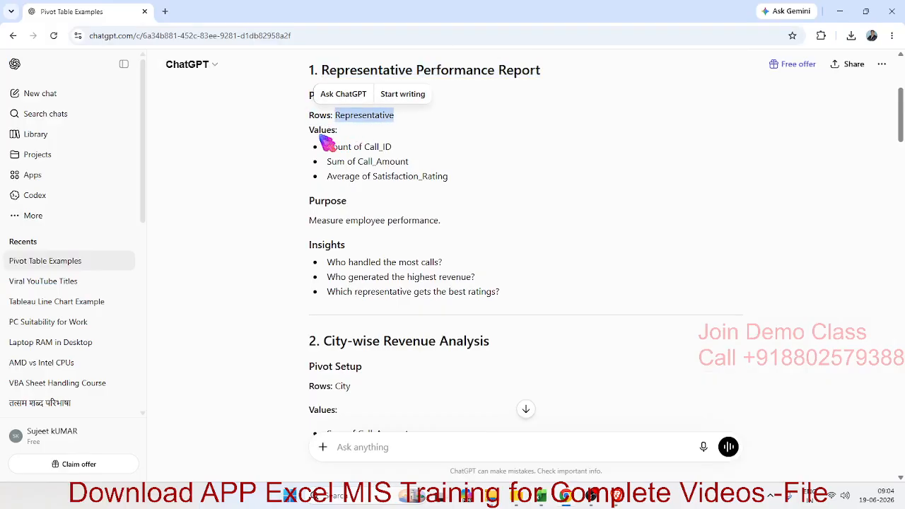
{"action": "double_click", "coordinate": [324, 130]}
{"action": "left_click_drag", "start_coordinate": [328, 144], "coordinate": [393, 160]}
{"action": "left_click", "coordinate": [354, 169]}
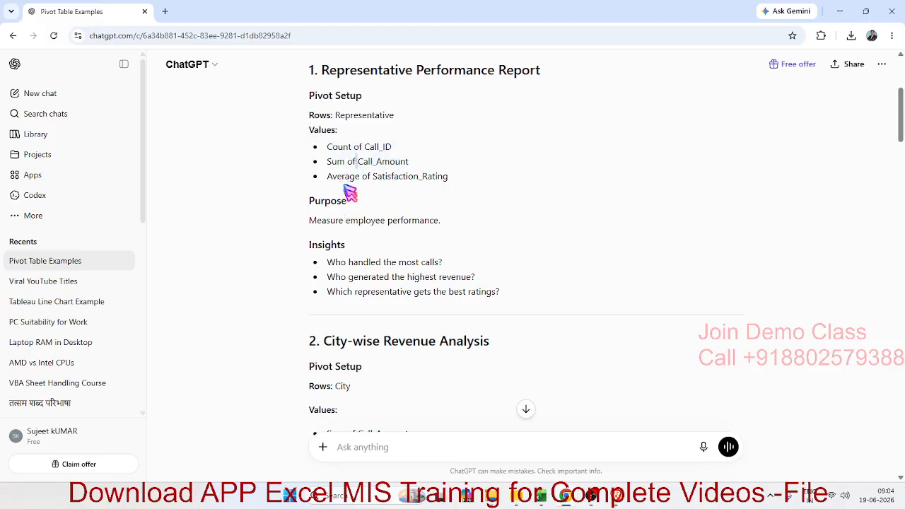
{"action": "left_click_drag", "start_coordinate": [338, 175], "coordinate": [425, 176]}
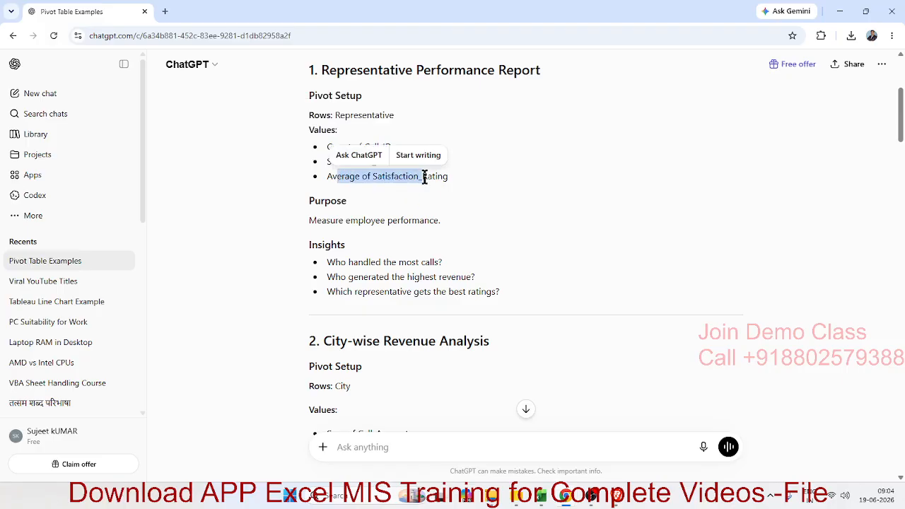
{"action": "left_click", "coordinate": [427, 205]}
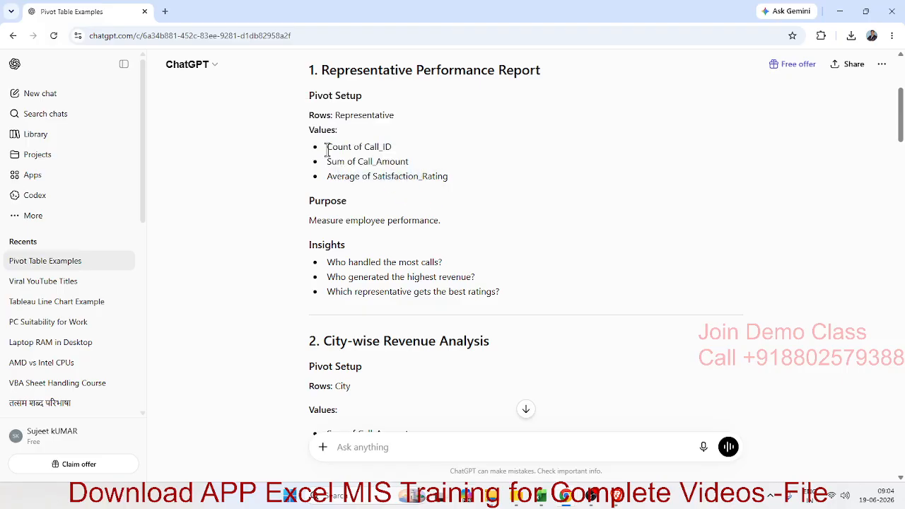
{"action": "left_click_drag", "start_coordinate": [336, 130], "coordinate": [309, 130]}
{"action": "left_click", "coordinate": [376, 217]}
{"action": "double_click", "coordinate": [325, 115]}
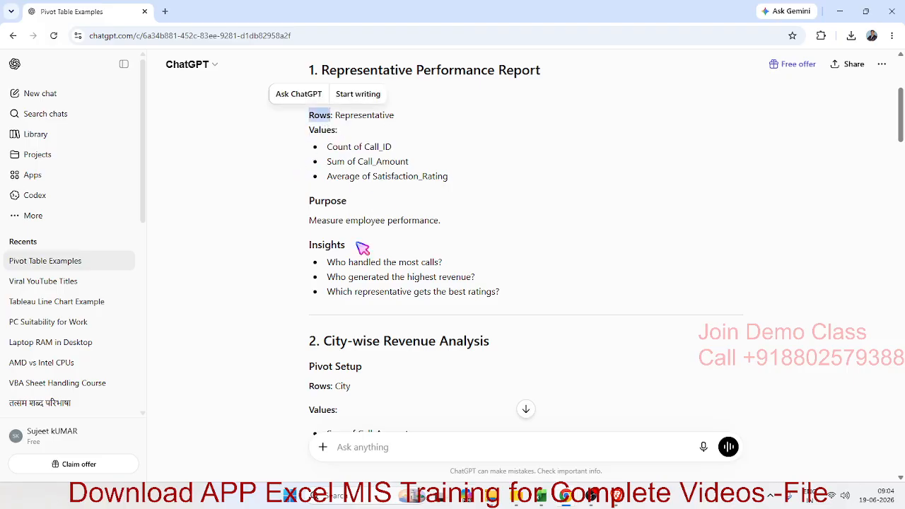
Step: Switch back to Excel and build the PivotTable with Representative as rows and the count of Call_ID as values
{"action": "key", "text": "alt+Tab"}
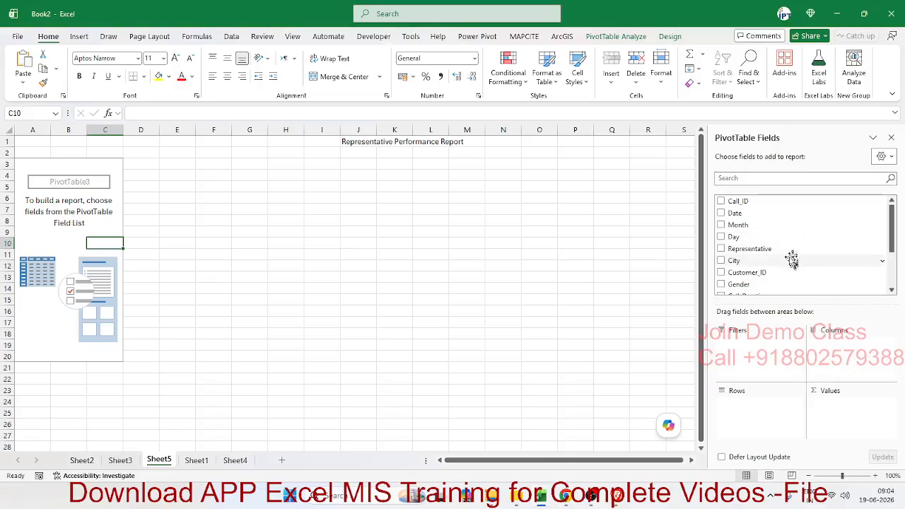
{"action": "left_click_drag", "start_coordinate": [785, 251], "coordinate": [761, 405]}
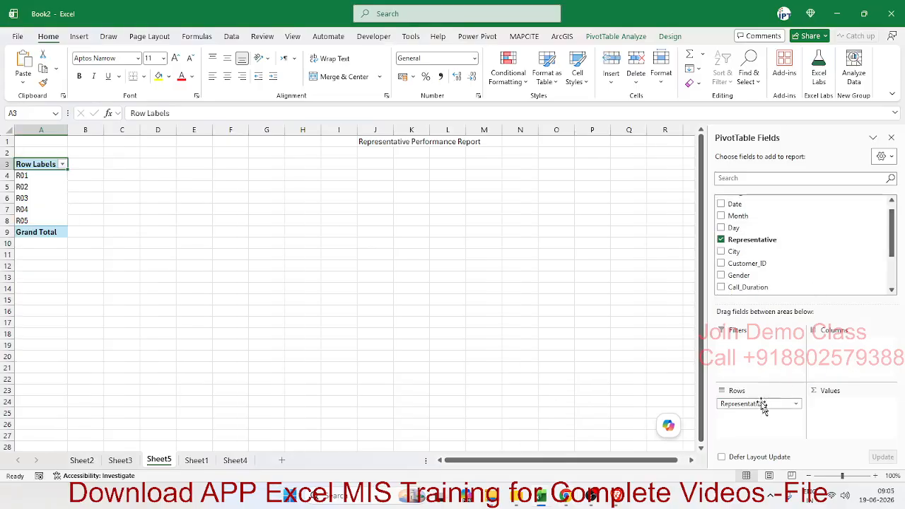
{"action": "scroll", "coordinate": [760, 253], "scroll_direction": "down", "scroll_amount": 1}
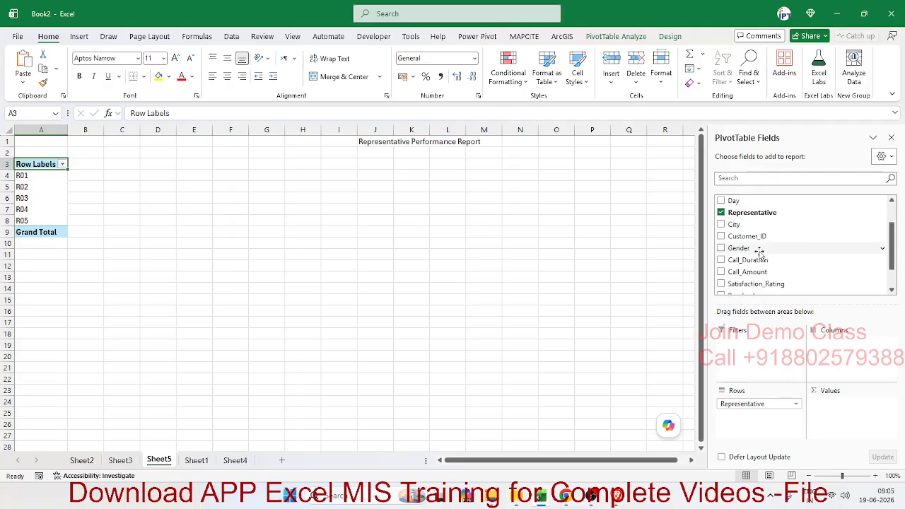
{"action": "scroll", "coordinate": [748, 227], "scroll_direction": "up", "scroll_amount": 2}
{"action": "left_click_drag", "start_coordinate": [752, 202], "coordinate": [857, 409]}
Step: Add Call_Amount and Satisfaction_Rating to the PivotTable's values below Call_ID
{"action": "scroll", "coordinate": [759, 285], "scroll_direction": "down", "scroll_amount": 1}
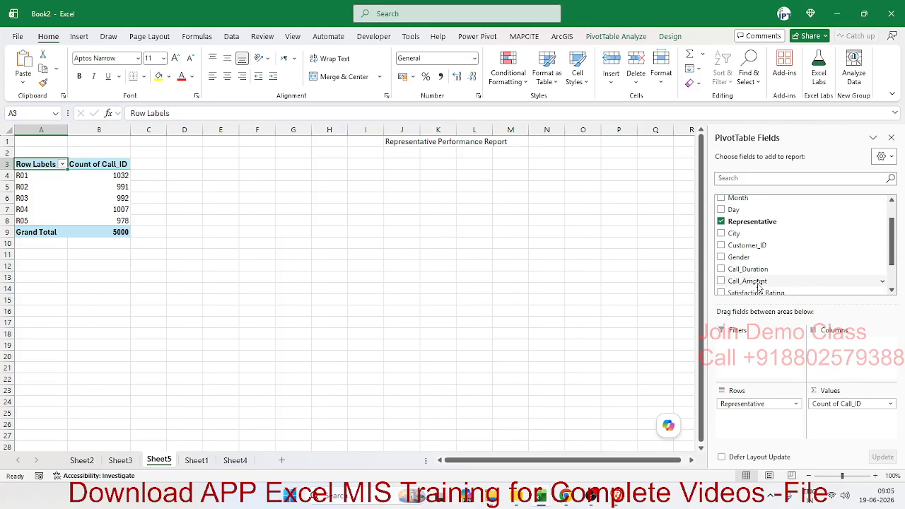
{"action": "left_click_drag", "start_coordinate": [759, 283], "coordinate": [849, 416]}
{"action": "left_click_drag", "start_coordinate": [782, 296], "coordinate": [843, 435]}
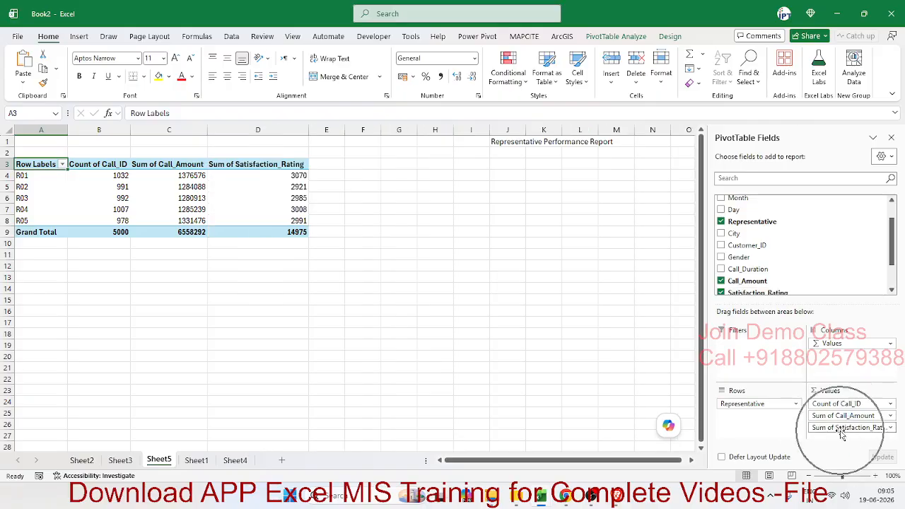
Step: Summarize the Satisfaction_Rating value field by Average and select an empty cell below the PivotTable
{"action": "left_click", "coordinate": [842, 428]}
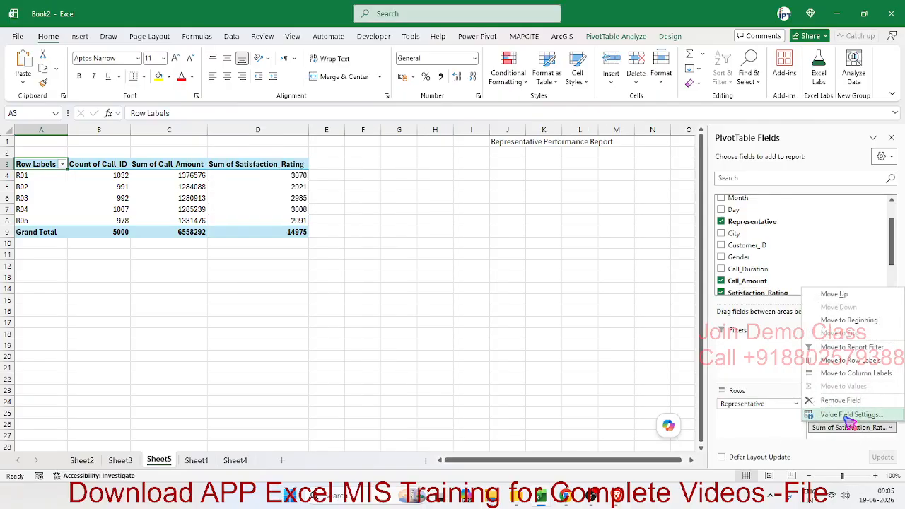
{"action": "left_click", "coordinate": [846, 415]}
{"action": "left_click", "coordinate": [348, 235]}
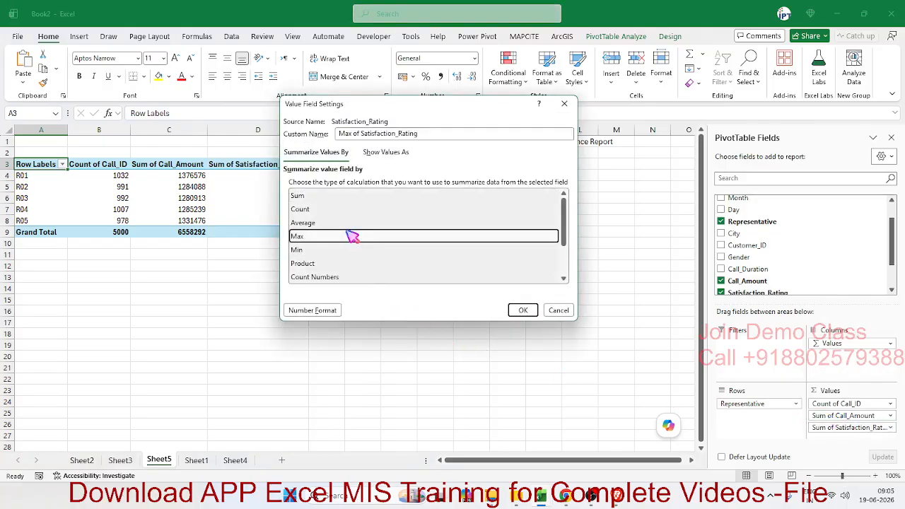
{"action": "left_click", "coordinate": [347, 223]}
{"action": "left_click", "coordinate": [522, 311]}
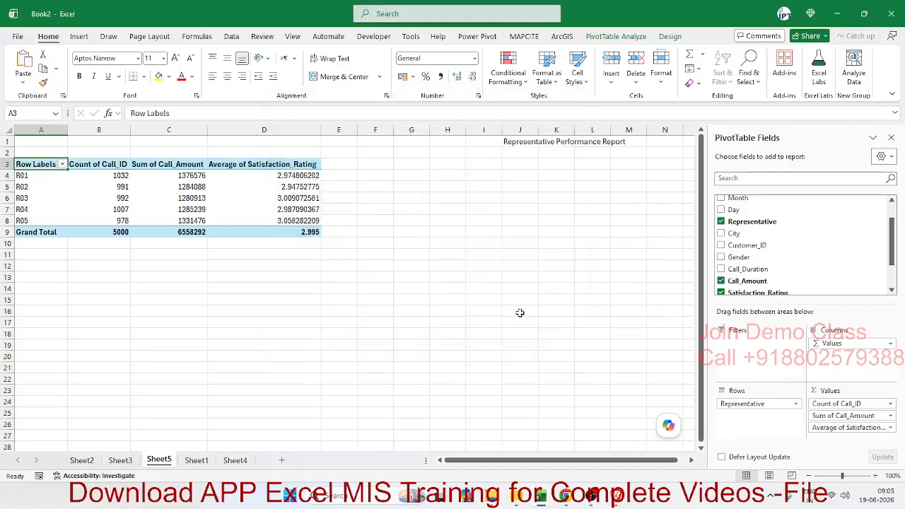
{"action": "left_click", "coordinate": [221, 298]}
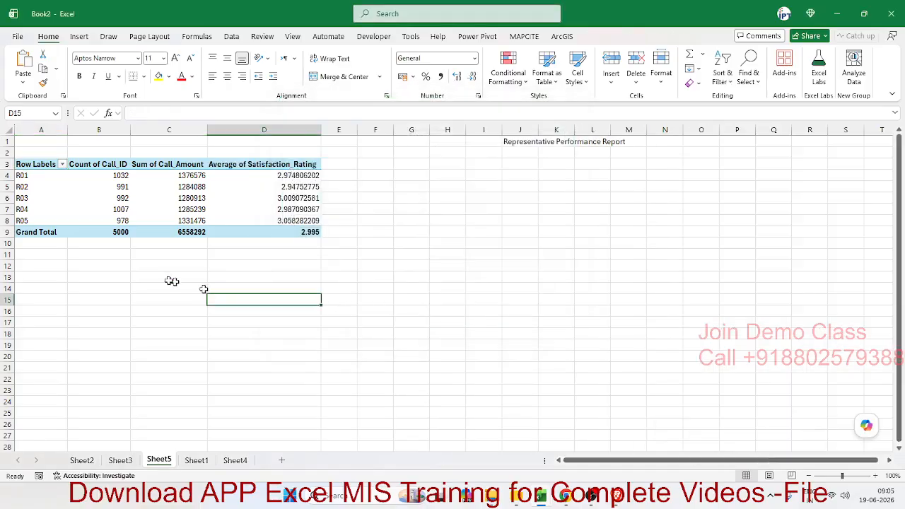
Step: Copy the word Representative from the report title in J1 and use it as the PivotTable's row labels header
{"action": "left_click", "coordinate": [41, 162]}
{"action": "left_click", "coordinate": [505, 142]}
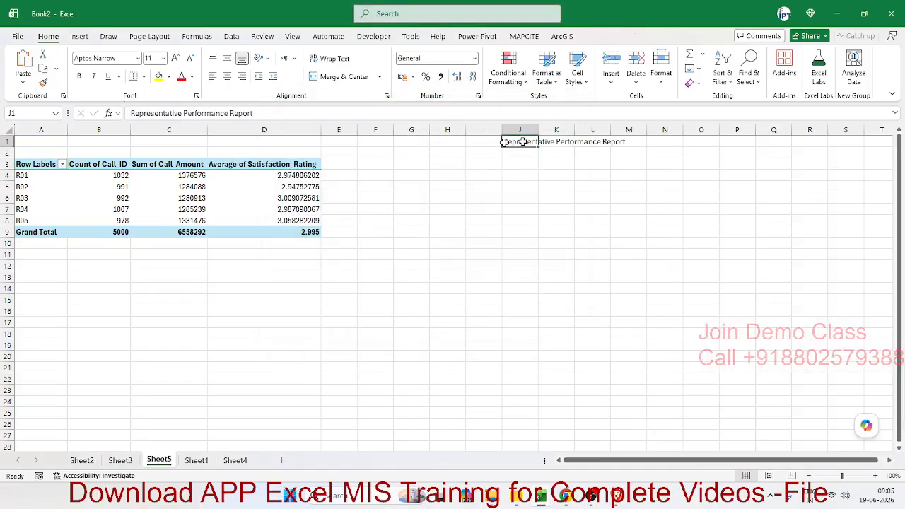
{"action": "double_click", "coordinate": [165, 116]}
{"action": "key", "text": "ctrl+c"}
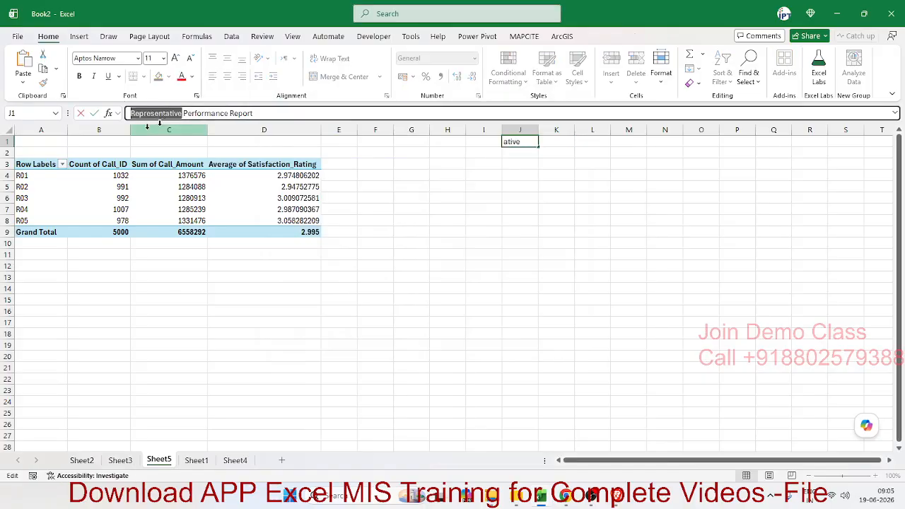
{"action": "key", "text": "Escape"}
{"action": "left_click", "coordinate": [32, 167]}
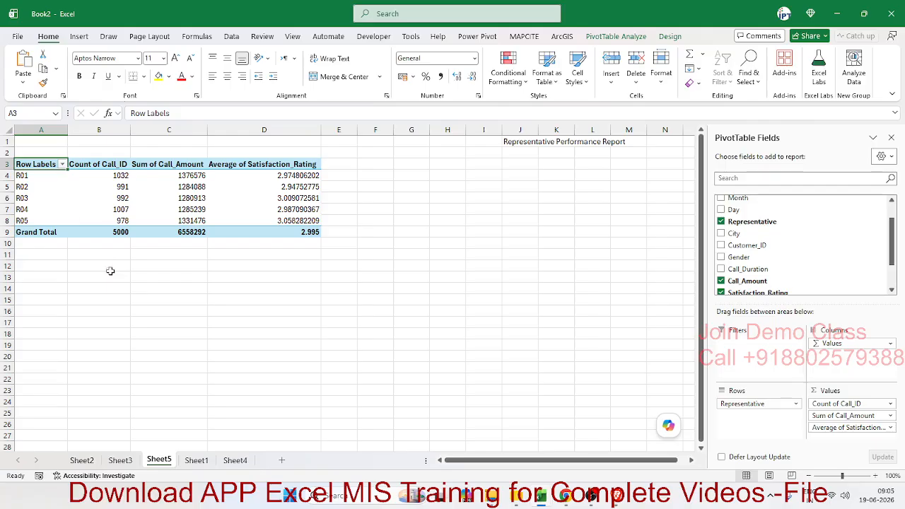
{"action": "key", "text": "ctrl+v"}
{"action": "key", "text": "Escape"}
{"action": "left_click_drag", "start_coordinate": [206, 114], "coordinate": [86, 114]}
{"action": "key", "text": "ctrl+v"}
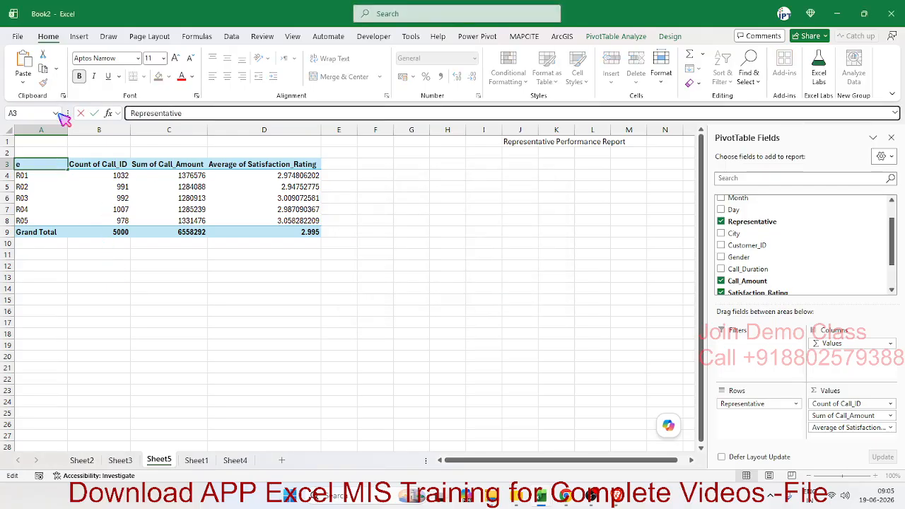
{"action": "key", "text": "Return"}
Step: Rename the Count of Call_ID column header in the PivotTable as Getting Calls
{"action": "left_click", "coordinate": [112, 164]}
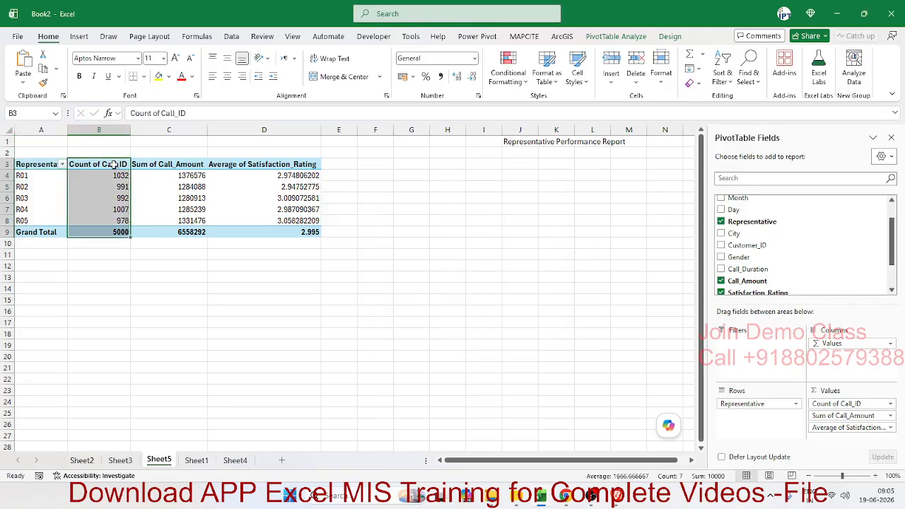
{"action": "left_click", "coordinate": [113, 164]}
{"action": "type", "text": "Geti"}
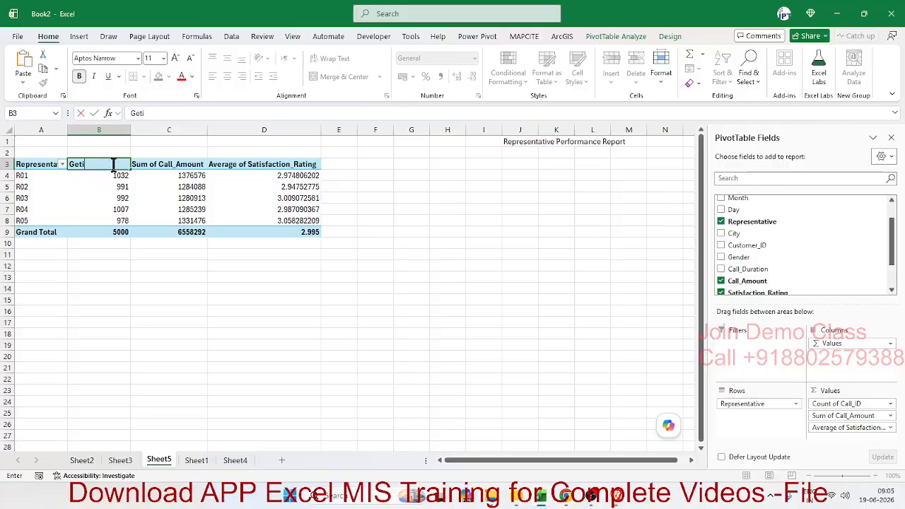
{"action": "key", "text": "BackSpace"}
{"action": "type", "text": "ting Calls"}
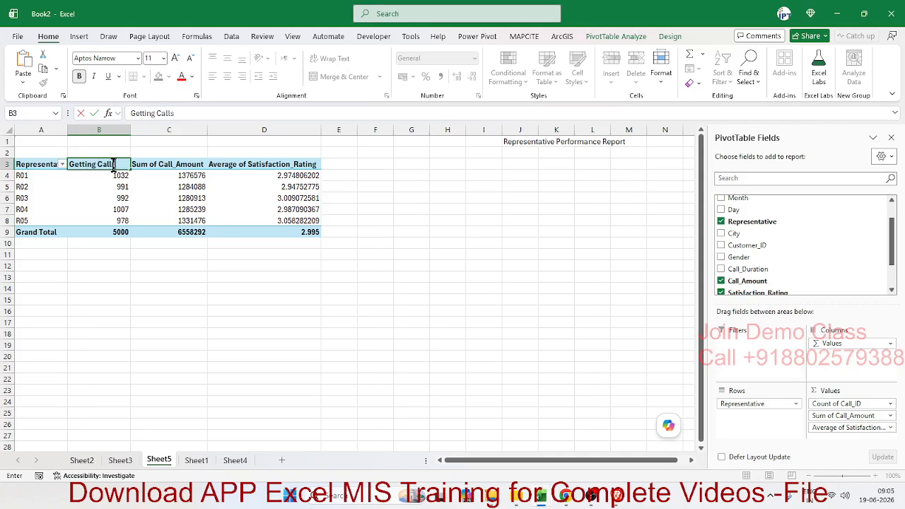
{"action": "key", "text": "Return"}
Step: Rename the Sum of Call_Amount header as Gain Rev and the Average of Satisfaction_Rating header as Custmer Rate (1-5)
{"action": "key", "text": "Up"}
{"action": "key", "text": "Right"}
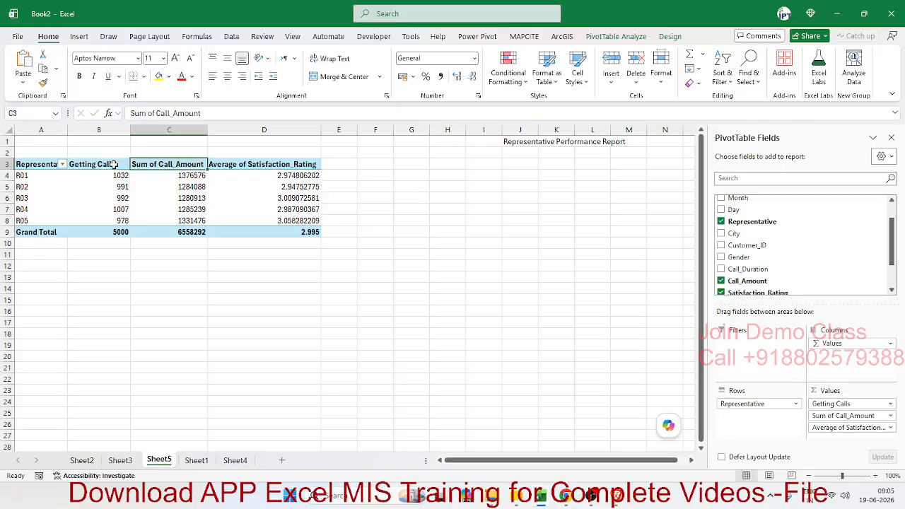
{"action": "type", "text": "m"}
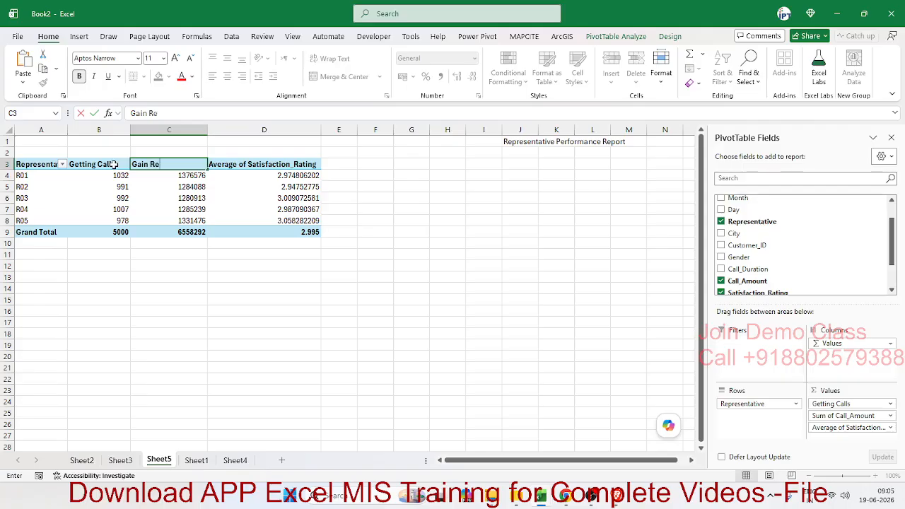
{"action": "key", "text": "Tab"}
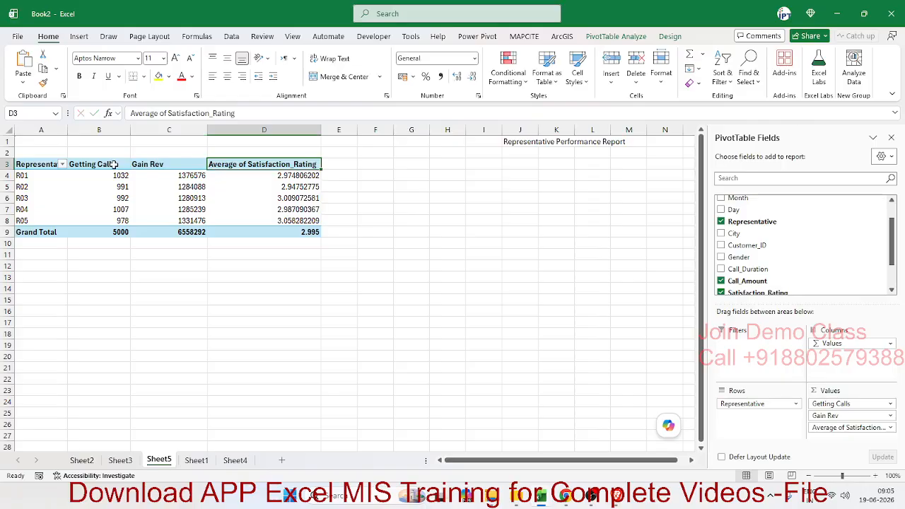
{"action": "type", "text": "Custmer Rate ("}
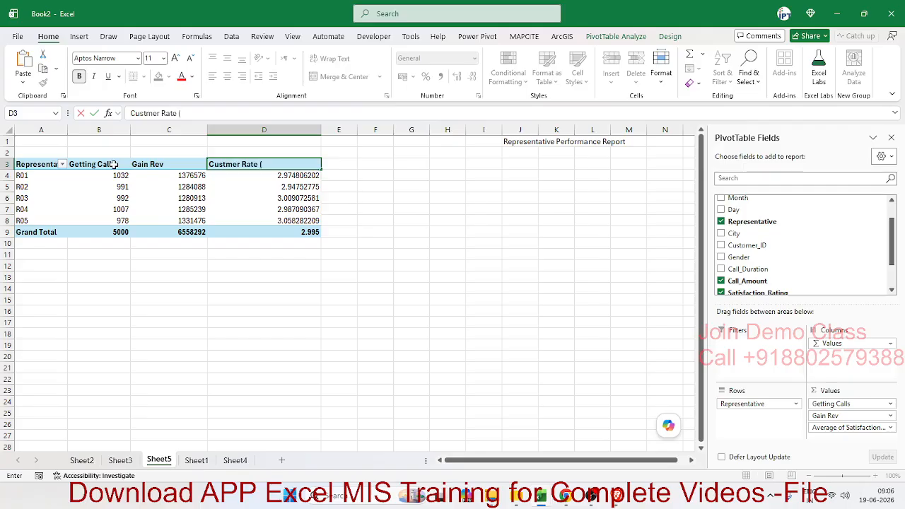
{"action": "type", "text": "1-5"}
{"action": "key", "text": "Return"}
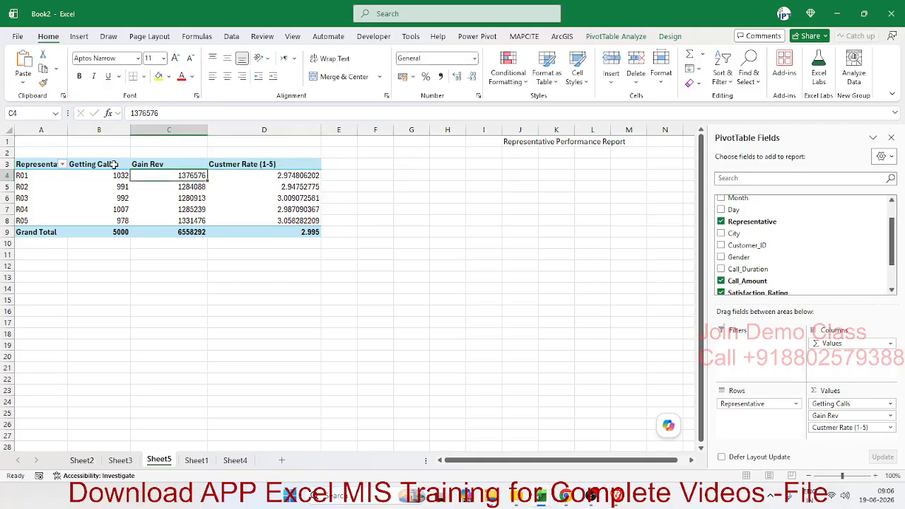
{"action": "left_click", "coordinate": [7, 130]}
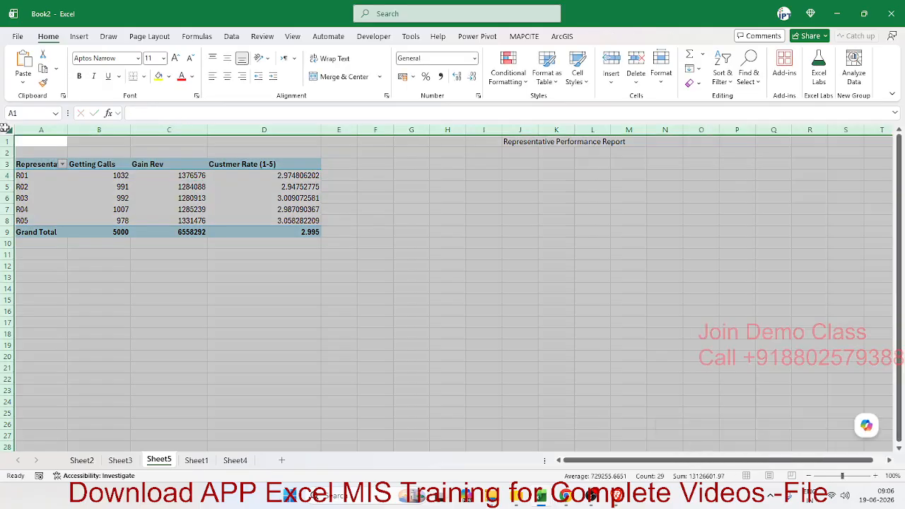
{"action": "left_click", "coordinate": [71, 138]}
{"action": "left_click", "coordinate": [247, 221]}
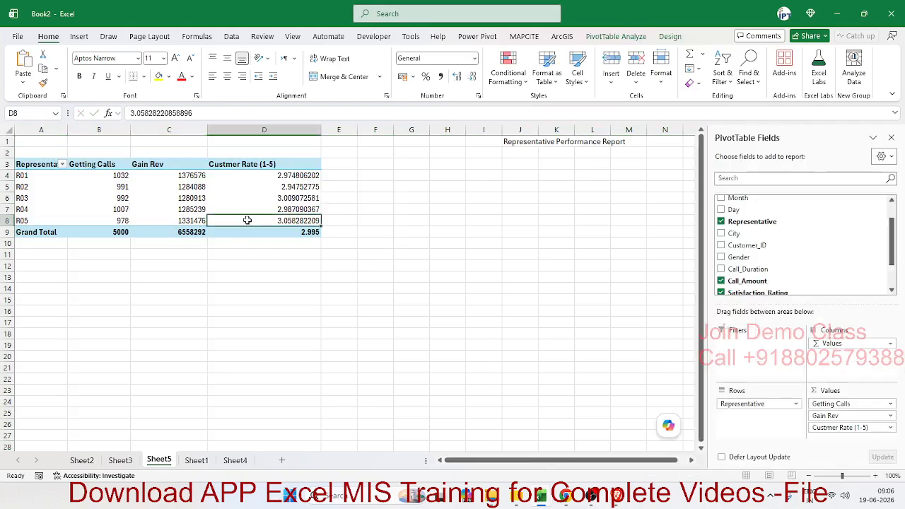
{"action": "left_click", "coordinate": [471, 273]}
{"action": "left_click", "coordinate": [303, 210]}
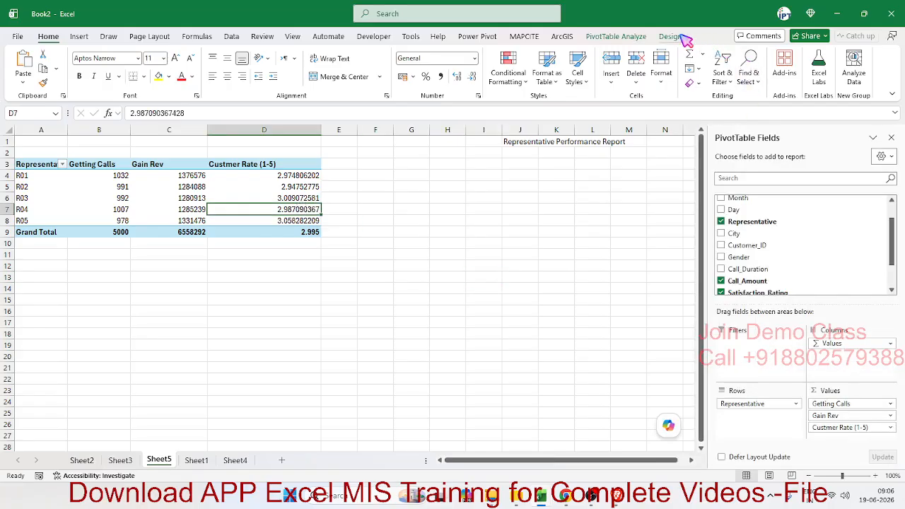
{"action": "left_click", "coordinate": [453, 186]}
Step: Apply the grey Medium PivotTable style with black header and grand total rows to the PivotTable
{"action": "left_click", "coordinate": [301, 186]}
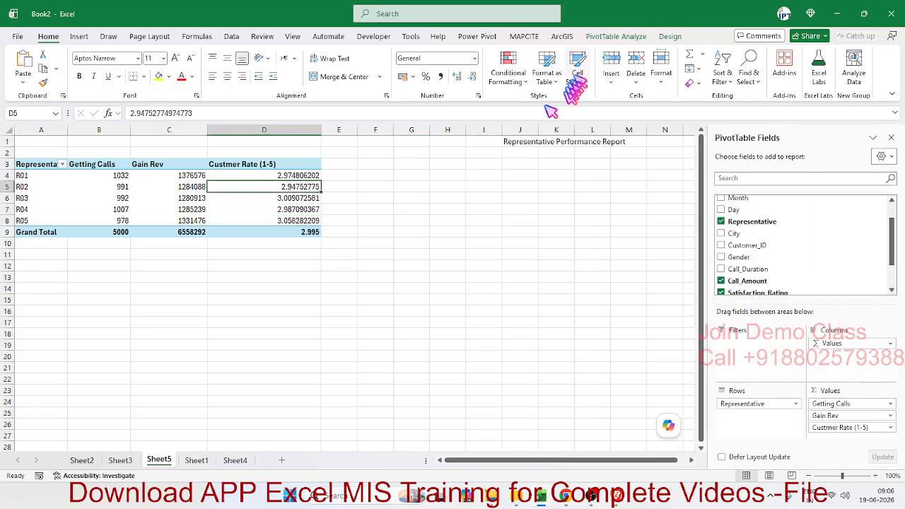
{"action": "left_click", "coordinate": [603, 40]}
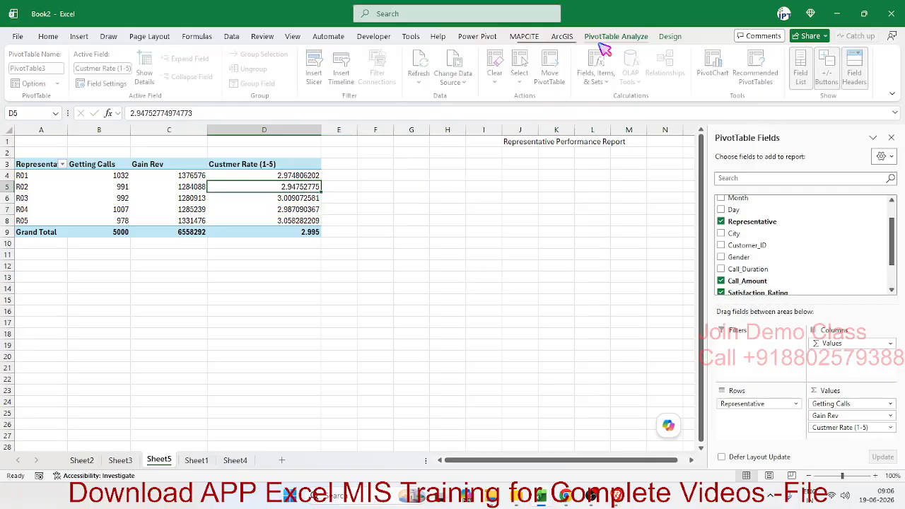
{"action": "left_click", "coordinate": [670, 37]}
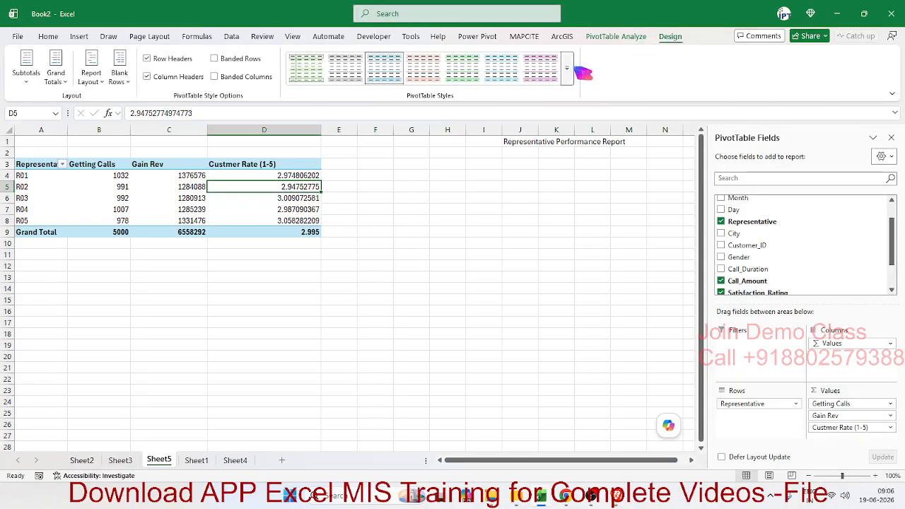
{"action": "left_click", "coordinate": [575, 77]}
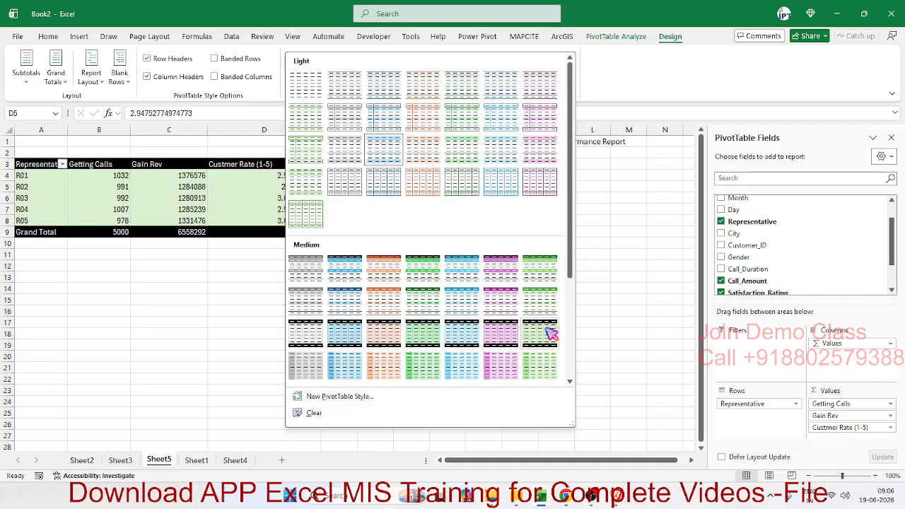
{"action": "left_click", "coordinate": [306, 332]}
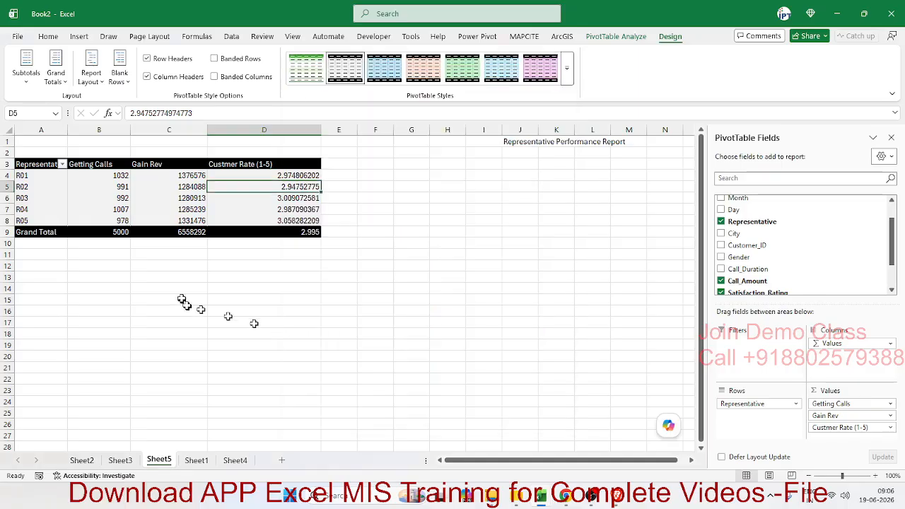
Step: Auto-fit column D and format the Custmer Rate (1-5) values, including the grand total, to two decimal places
{"action": "double_click", "coordinate": [321, 129]}
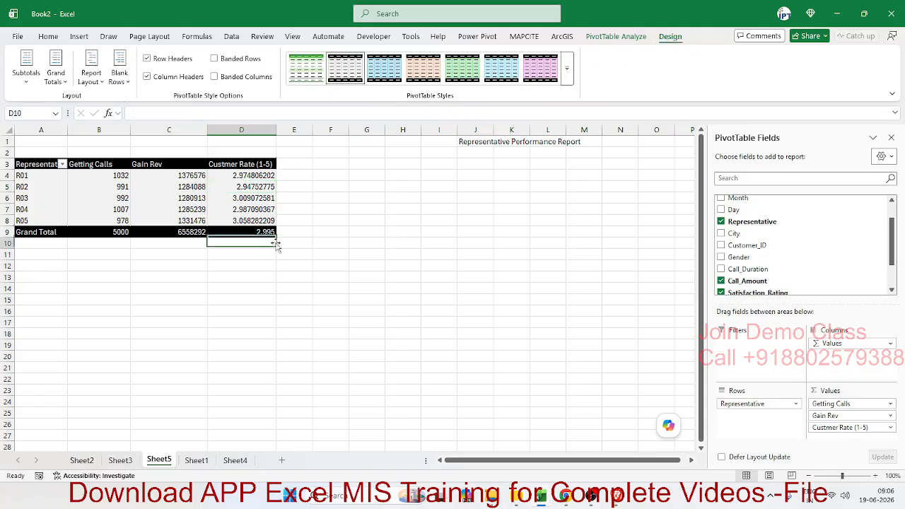
{"action": "left_click", "coordinate": [240, 266]}
{"action": "left_click_drag", "start_coordinate": [239, 176], "coordinate": [241, 230]}
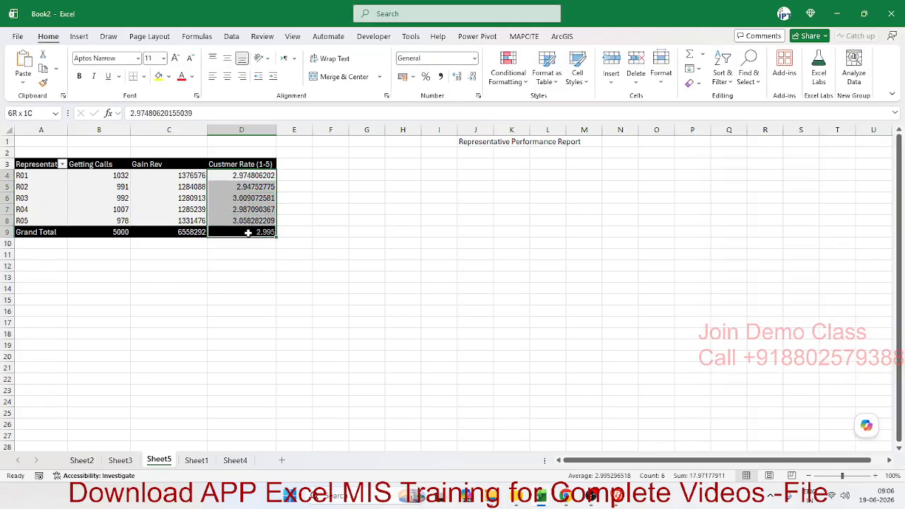
{"action": "left_click", "coordinate": [473, 77]}
{"action": "left_click", "coordinate": [473, 77]}
{"action": "left_click", "coordinate": [476, 76]}
{"action": "left_click", "coordinate": [475, 76]}
{"action": "left_click", "coordinate": [475, 77]}
{"action": "left_click", "coordinate": [475, 76]}
{"action": "left_click", "coordinate": [475, 76]}
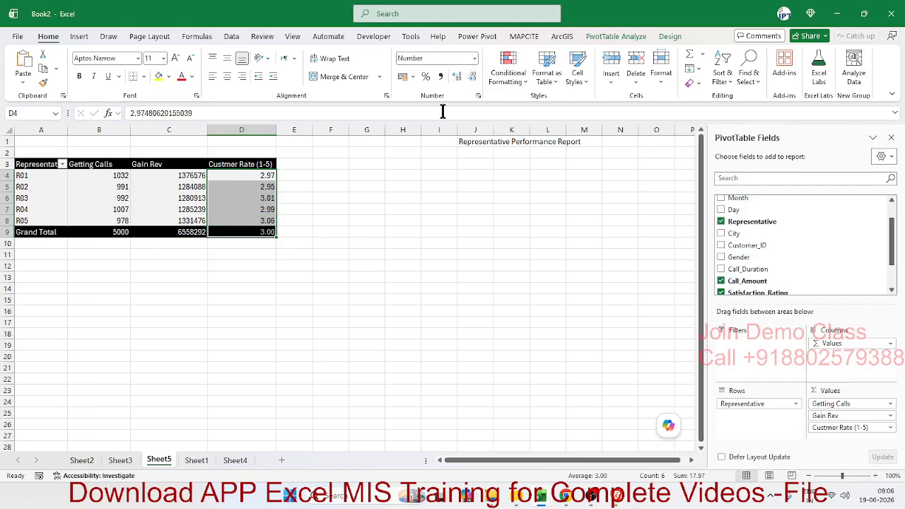
{"action": "left_click", "coordinate": [355, 200]}
{"action": "left_click", "coordinate": [129, 310]}
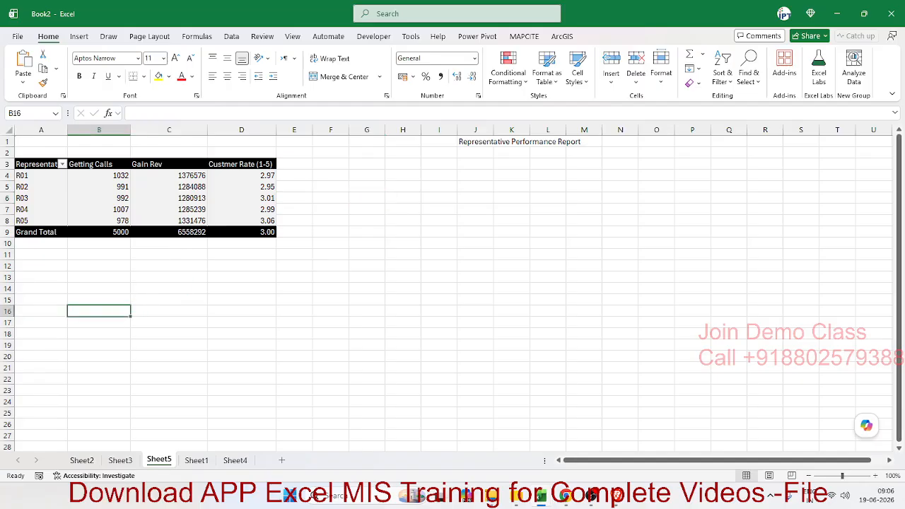
{"action": "left_click", "coordinate": [112, 222]}
{"action": "scroll", "coordinate": [125, 262], "scroll_direction": "down", "scroll_amount": 1}
{"action": "scroll", "coordinate": [124, 265], "scroll_direction": "up", "scroll_amount": 1}
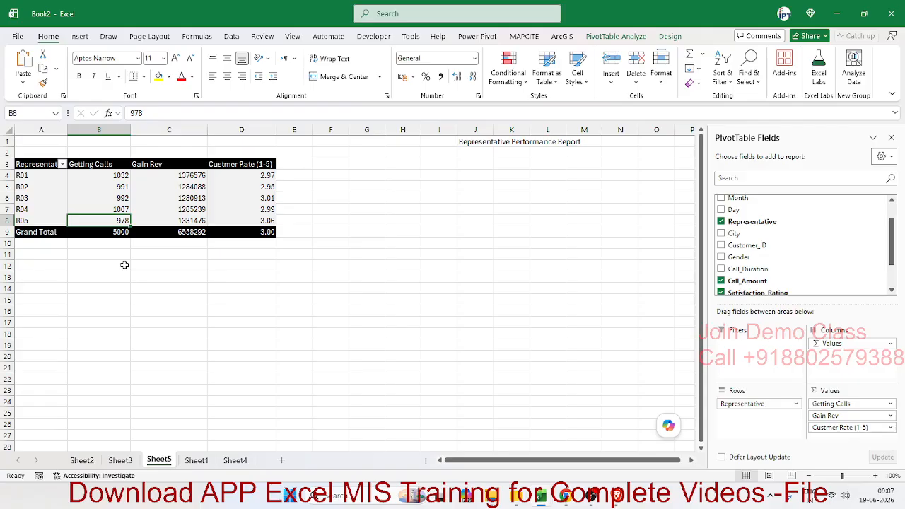
Step: Switch to the ChatGPT Pivot Table Examples chat in Chrome and find the suggestion for City-wise Revenue Analysis
{"action": "key", "text": "alt+Tab"}
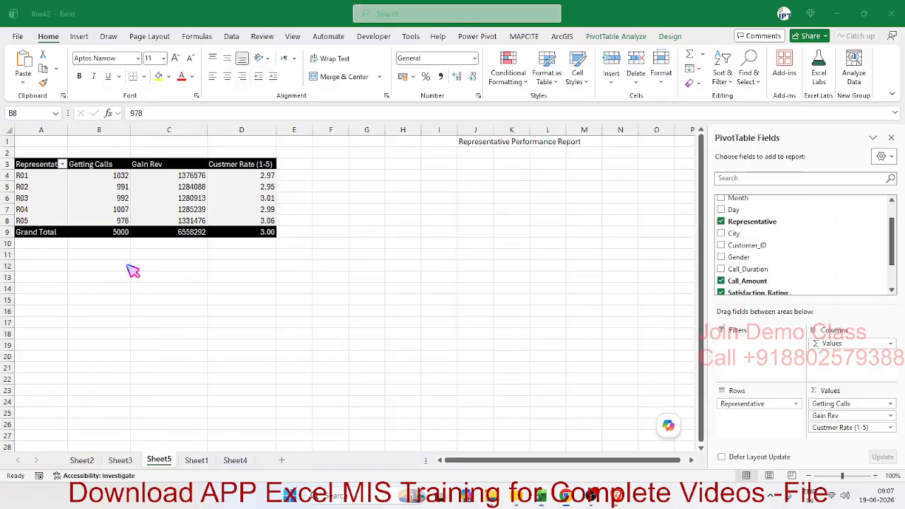
{"action": "key", "text": "alt+Tab"}
{"action": "key", "text": "alt+Tab"}
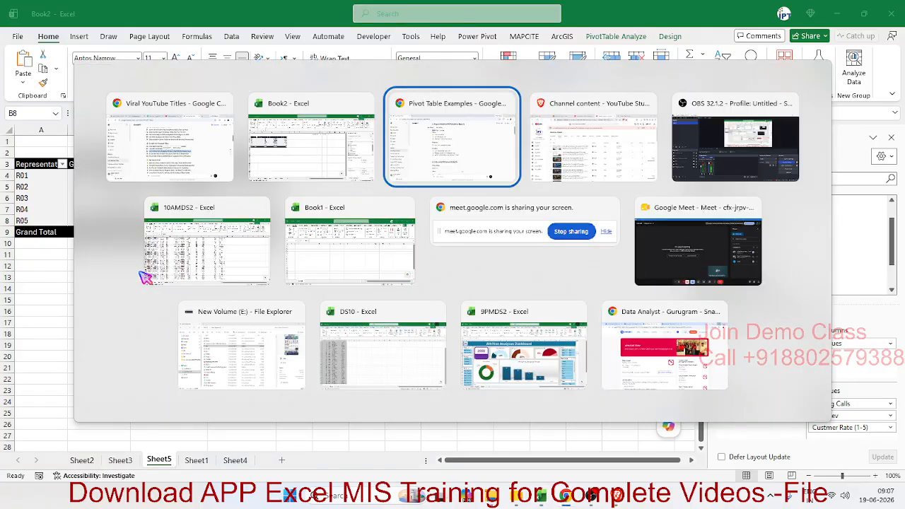
{"action": "scroll", "coordinate": [464, 227], "scroll_direction": "down", "scroll_amount": 1}
{"action": "scroll", "coordinate": [463, 228], "scroll_direction": "down", "scroll_amount": 2}
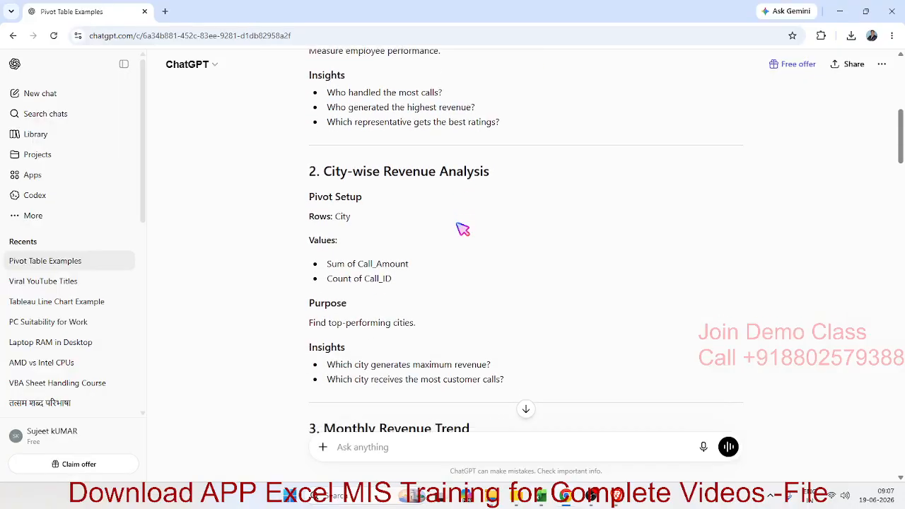
{"action": "scroll", "coordinate": [450, 201], "scroll_direction": "down", "scroll_amount": 1}
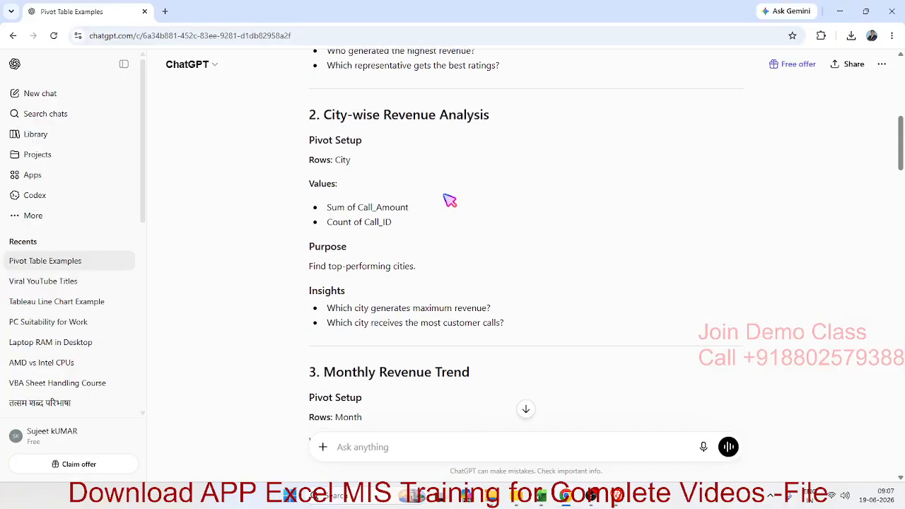
Step: Review the purpose, insight questions and heading of the City-wise Revenue Analysis suggestion
{"action": "double_click", "coordinate": [319, 266]}
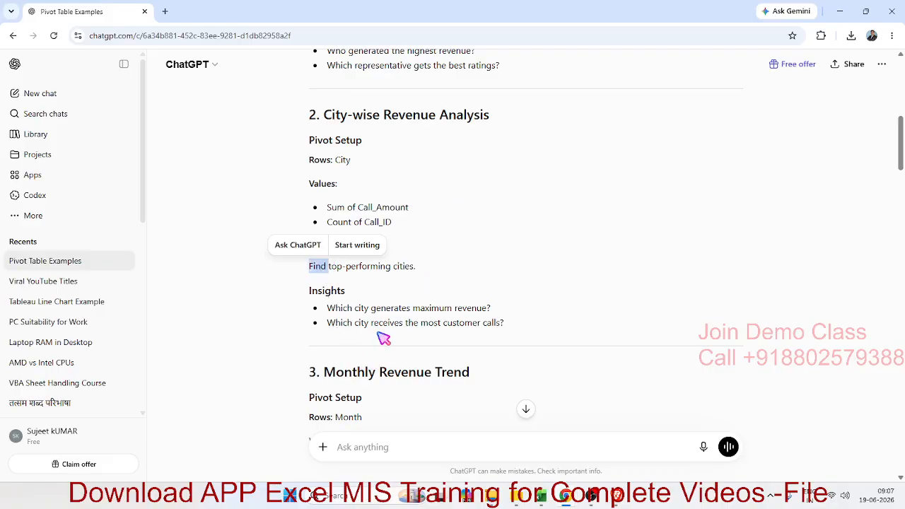
{"action": "double_click", "coordinate": [362, 322]}
{"action": "left_click", "coordinate": [467, 325]}
{"action": "double_click", "coordinate": [473, 309]}
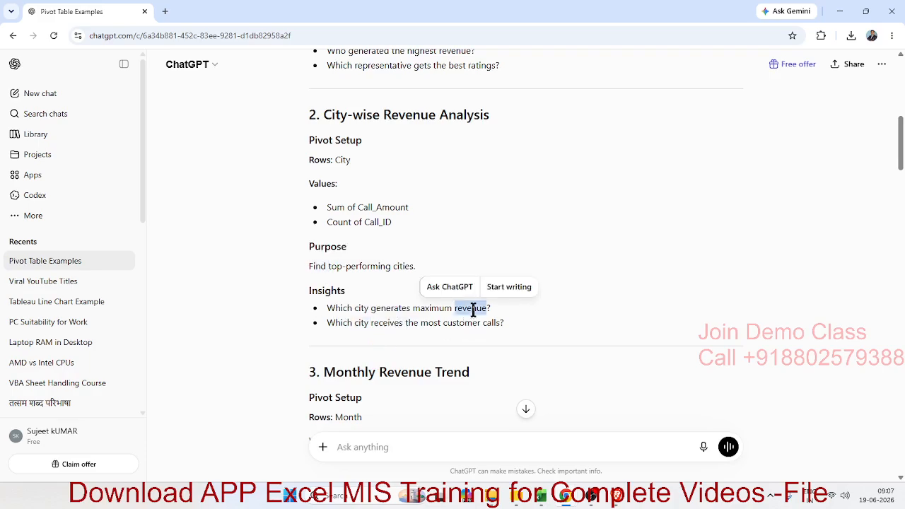
{"action": "double_click", "coordinate": [362, 323]}
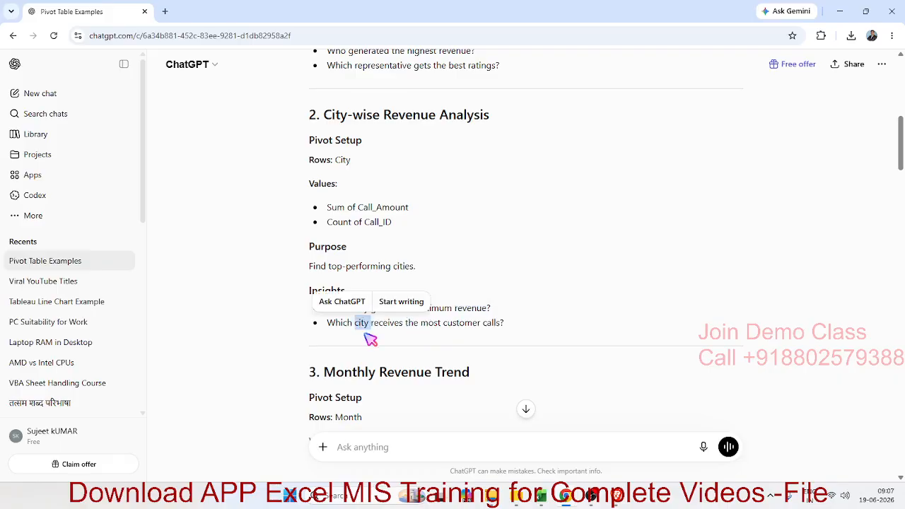
{"action": "left_click", "coordinate": [371, 340]}
{"action": "left_click_drag", "start_coordinate": [505, 325], "coordinate": [307, 253]}
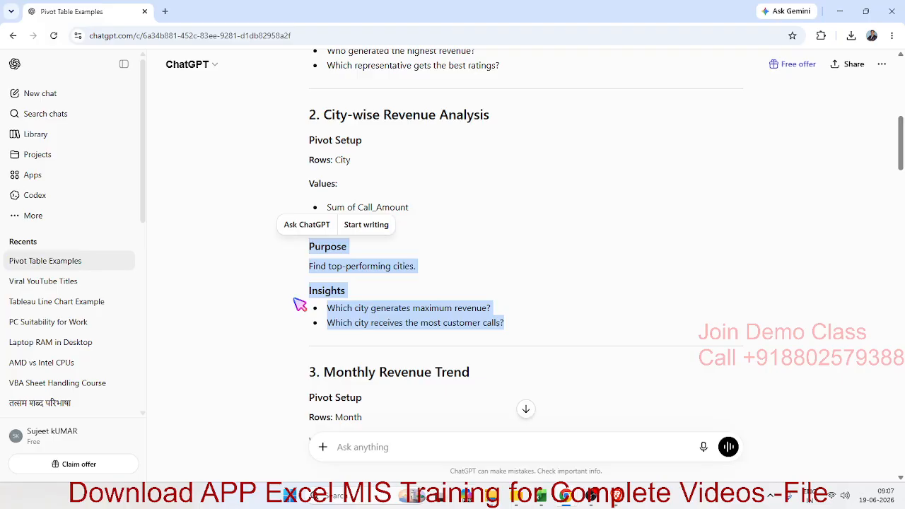
{"action": "left_click", "coordinate": [427, 288]}
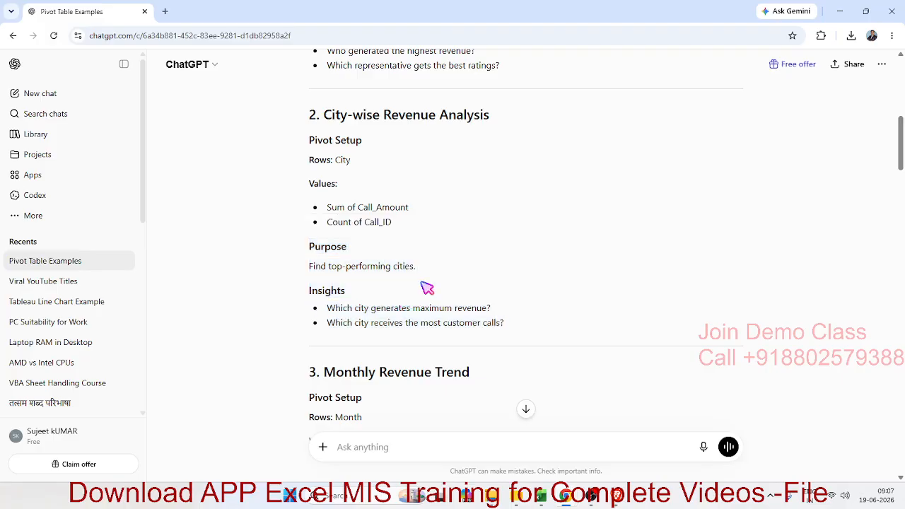
{"action": "double_click", "coordinate": [395, 115]}
{"action": "triple_click", "coordinate": [395, 115]}
{"action": "left_click", "coordinate": [400, 116]}
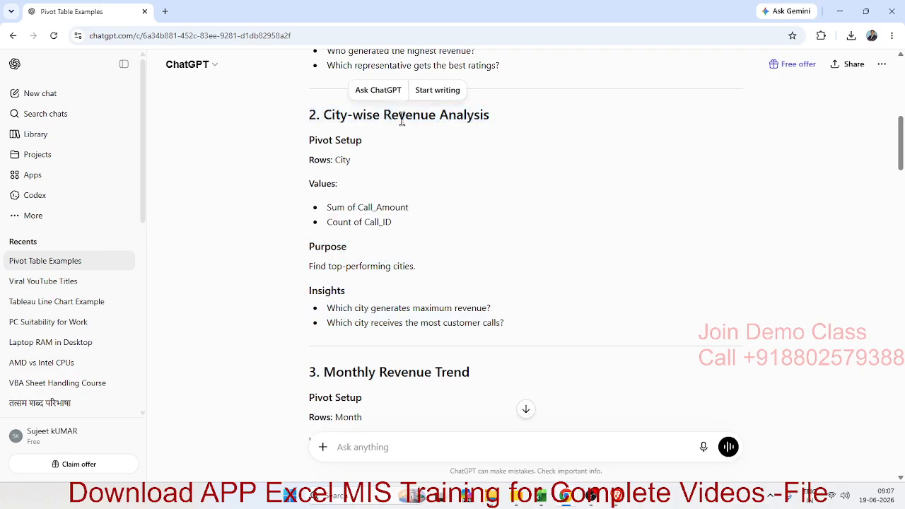
Step: Copy the heading "2. City-wise Revenue Analysis" from the ChatGPT chat and switch to the Book2 workbook in Excel
{"action": "triple_click", "coordinate": [439, 124]}
{"action": "key", "text": "ctrl+c"}
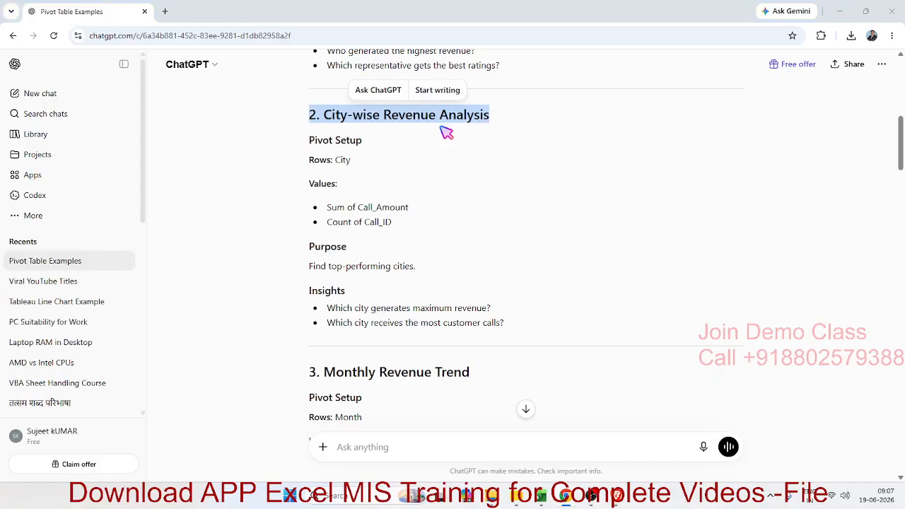
{"action": "key", "text": "super+Tab"}
{"action": "left_click", "coordinate": [446, 134]}
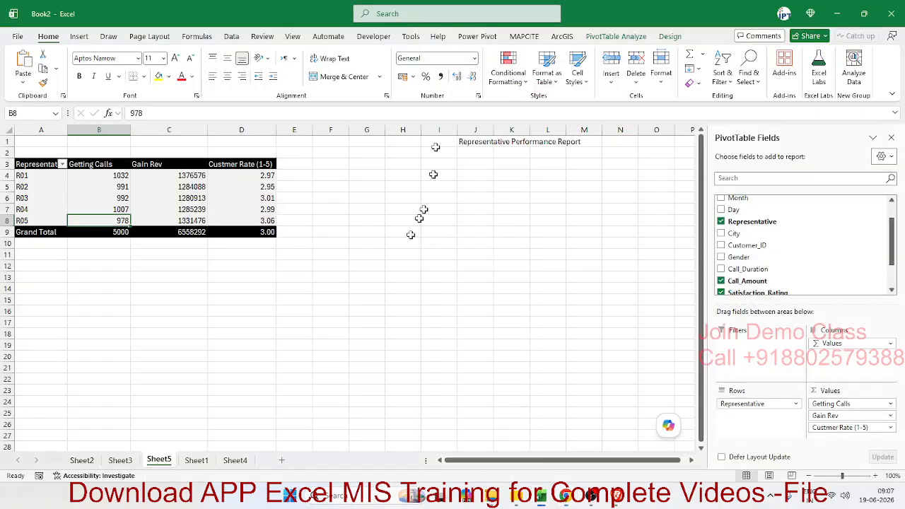
Step: Insert a PivotTable on a new worksheet from the call data in Sheet1, range A1:M5001
{"action": "left_click", "coordinate": [201, 462]}
{"action": "left_click", "coordinate": [80, 39]}
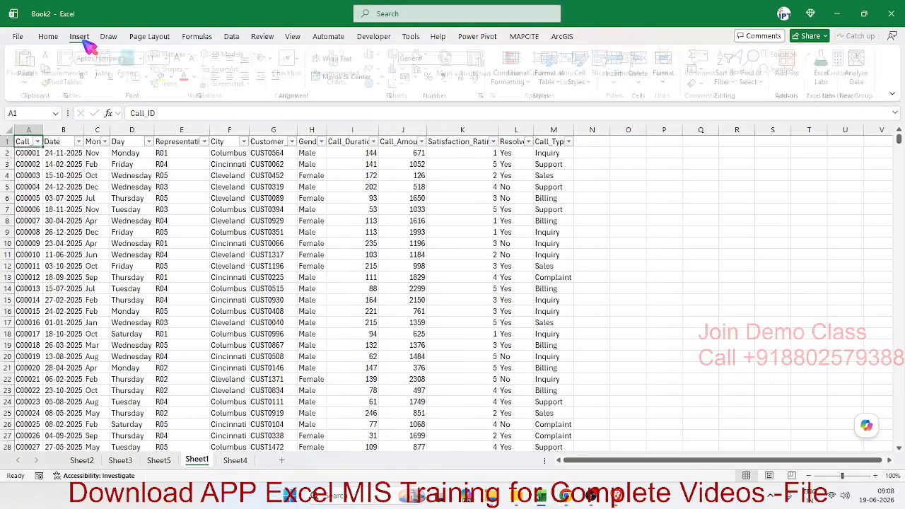
{"action": "left_click", "coordinate": [29, 62]}
{"action": "left_click", "coordinate": [484, 275]}
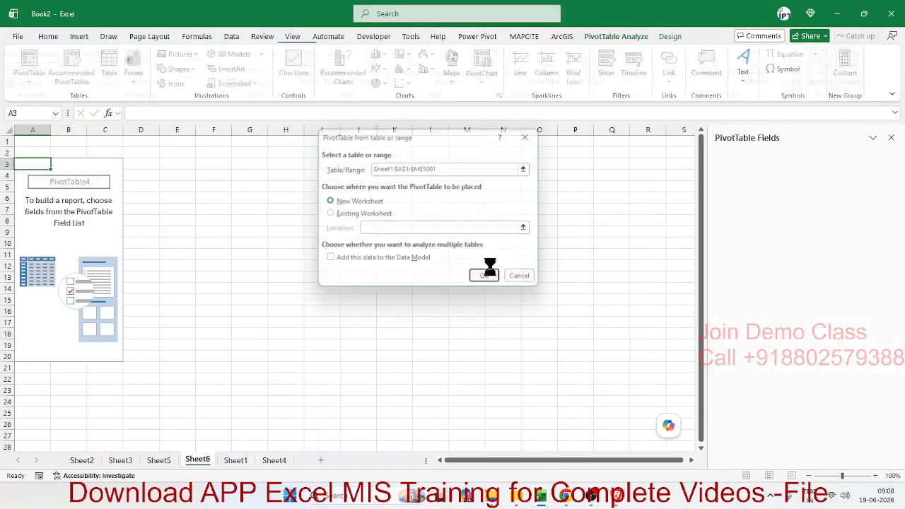
Step: Paste the copied heading "2. City-wise Revenue Analysis" into cell L1 of the new PivotTable sheet
{"action": "left_click", "coordinate": [429, 153]}
{"action": "double_click", "coordinate": [428, 141]}
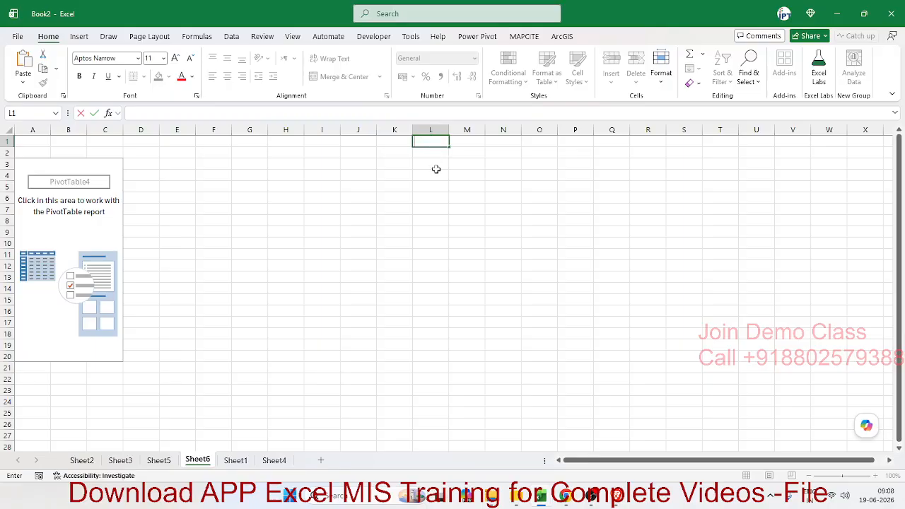
{"action": "key", "text": "Escape"}
{"action": "key", "text": "ctrl+v"}
{"action": "left_click", "coordinate": [387, 189]}
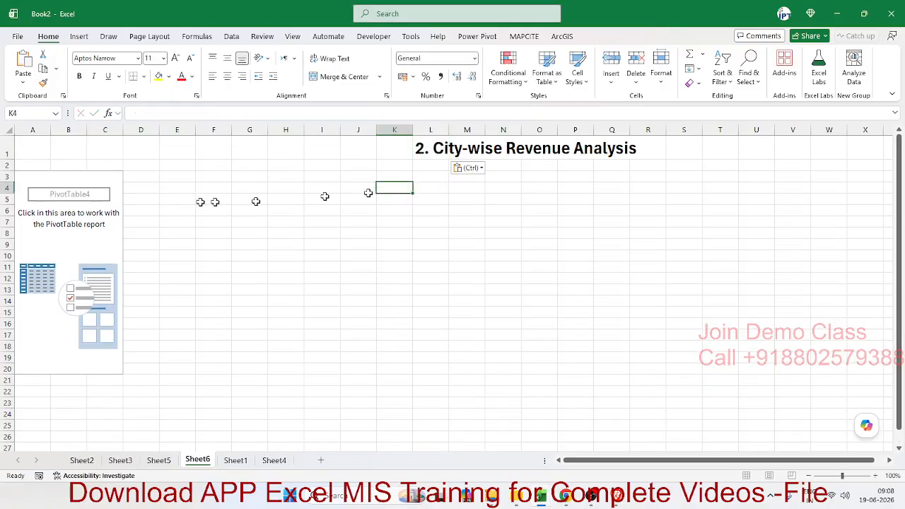
Step: Check the suggested row field in the ChatGPT chat in Chrome, return to Excel and add City to the PivotTable's rows
{"action": "left_click", "coordinate": [112, 212]}
{"action": "key", "text": "alt+Tab"}
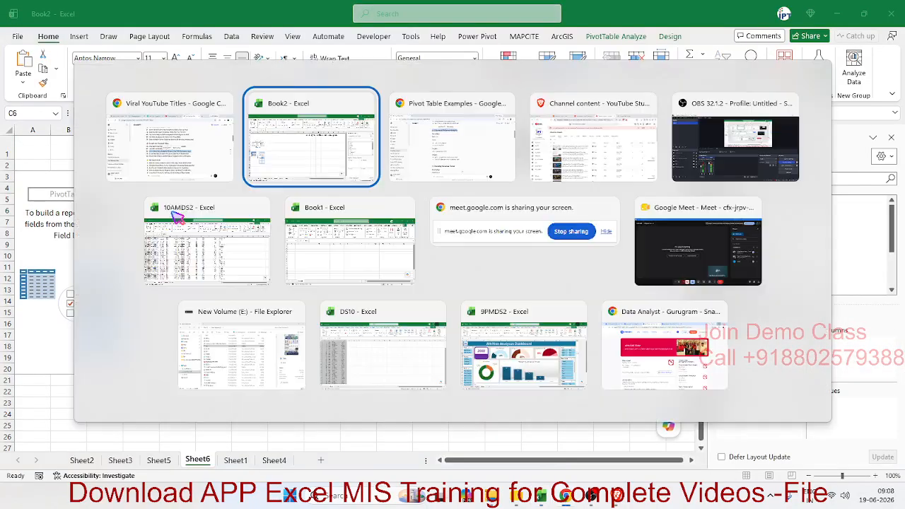
{"action": "key", "text": "Tab"}
{"action": "double_click", "coordinate": [339, 160]}
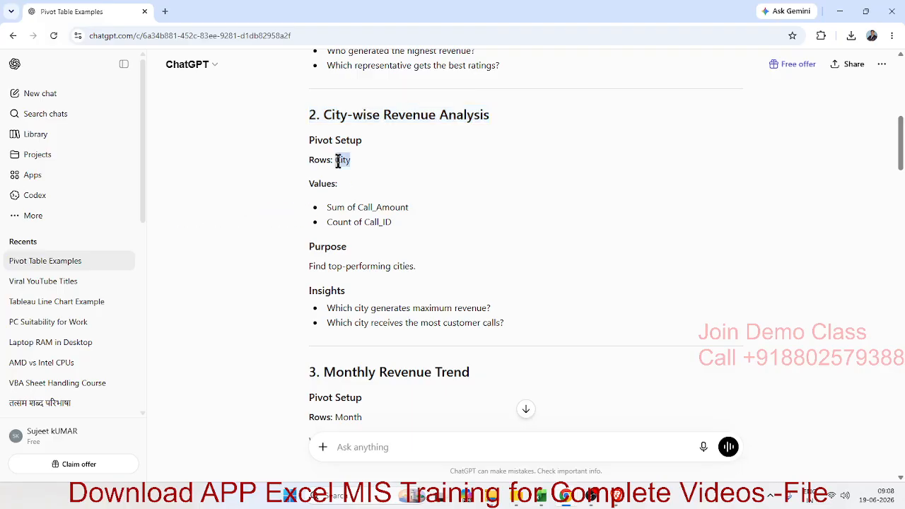
{"action": "key", "text": "alt+Tab"}
{"action": "key", "text": "alt+Tab"}
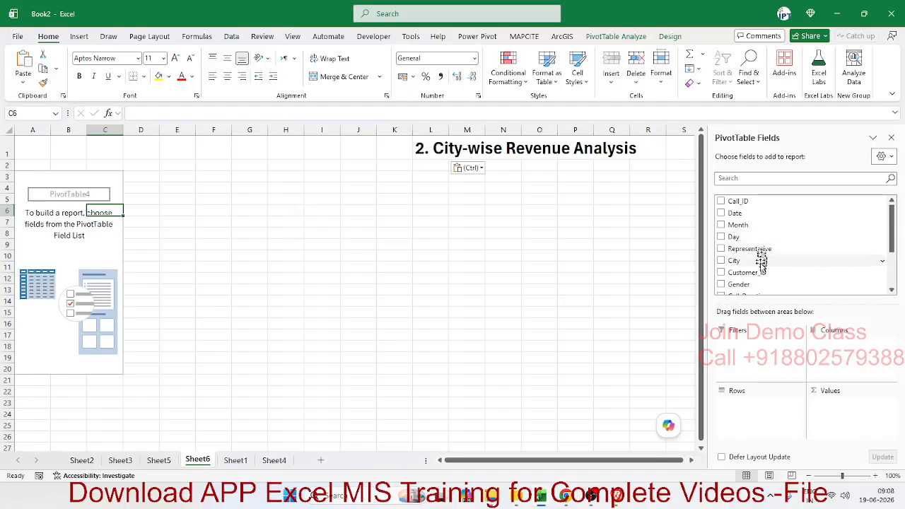
{"action": "left_click_drag", "start_coordinate": [760, 259], "coordinate": [766, 407]}
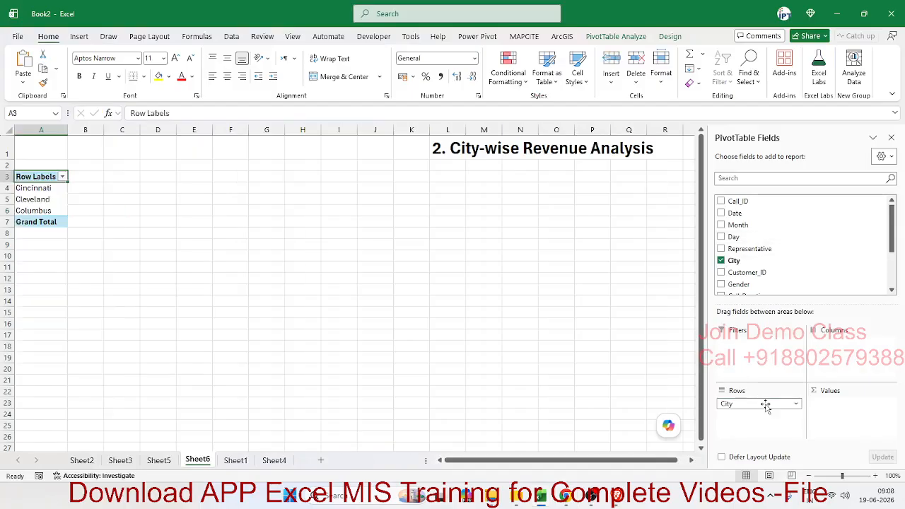
Step: Add Count of Call_ID and Sum of Call_Amount to the PivotTable's values
{"action": "key", "text": "alt+Tab"}
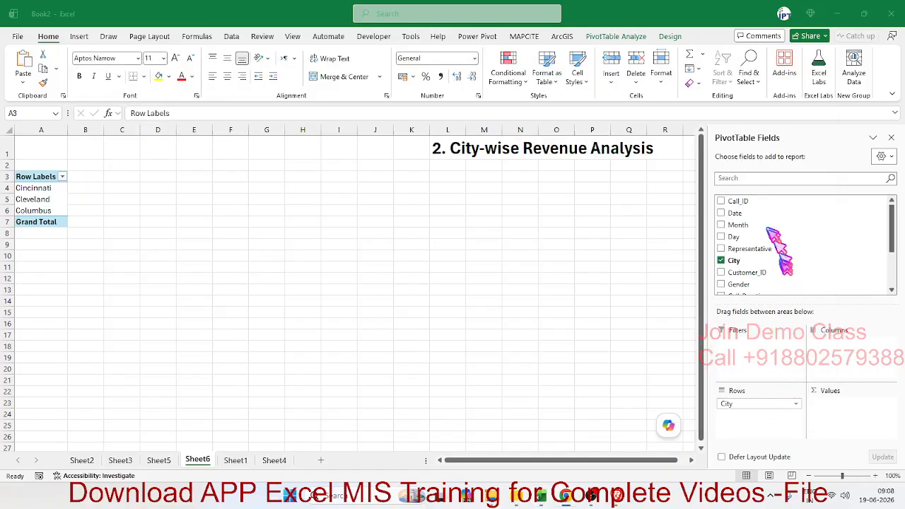
{"action": "key", "text": "alt+Tab"}
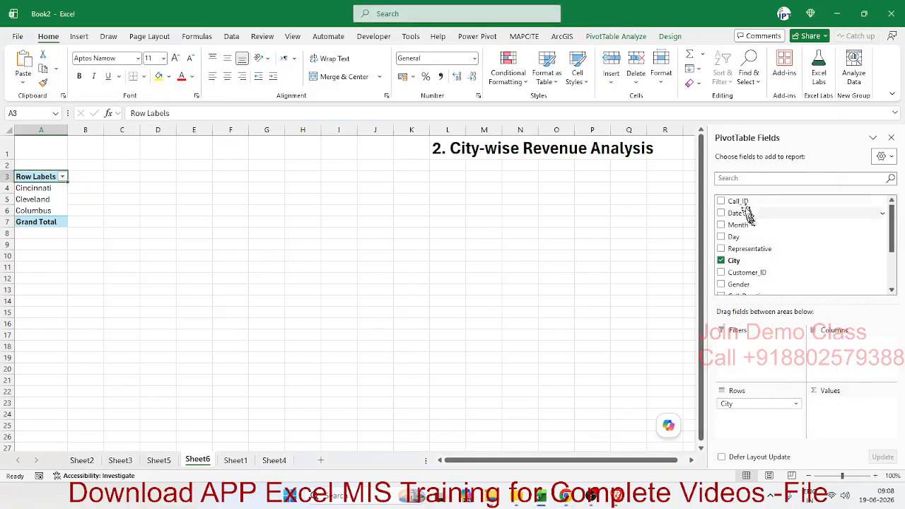
{"action": "left_click_drag", "start_coordinate": [741, 202], "coordinate": [842, 409]}
{"action": "scroll", "coordinate": [766, 278], "scroll_direction": "down", "scroll_amount": 3}
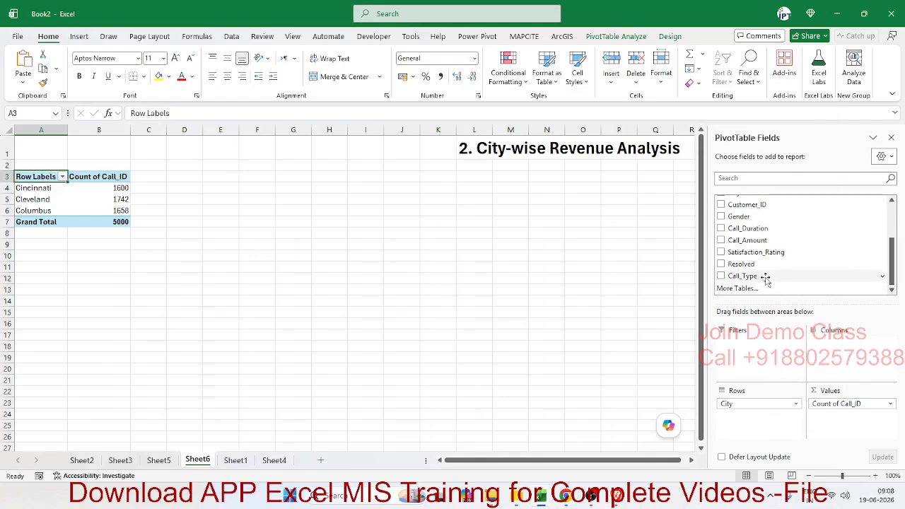
{"action": "left_click_drag", "start_coordinate": [758, 240], "coordinate": [846, 415]}
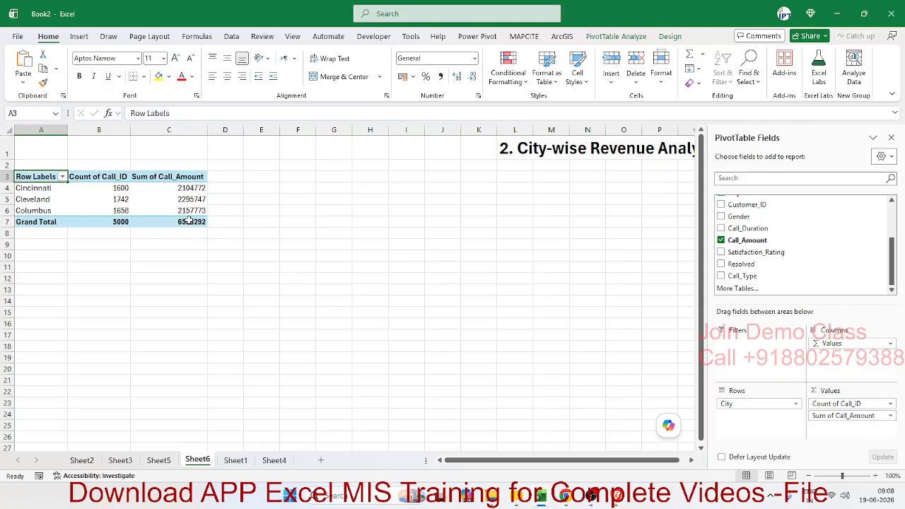
Step: Sort the cities by Sum of Call_Amount from largest to smallest and select the first city's row
{"action": "left_click", "coordinate": [199, 188]}
{"action": "right_click", "coordinate": [199, 189]}
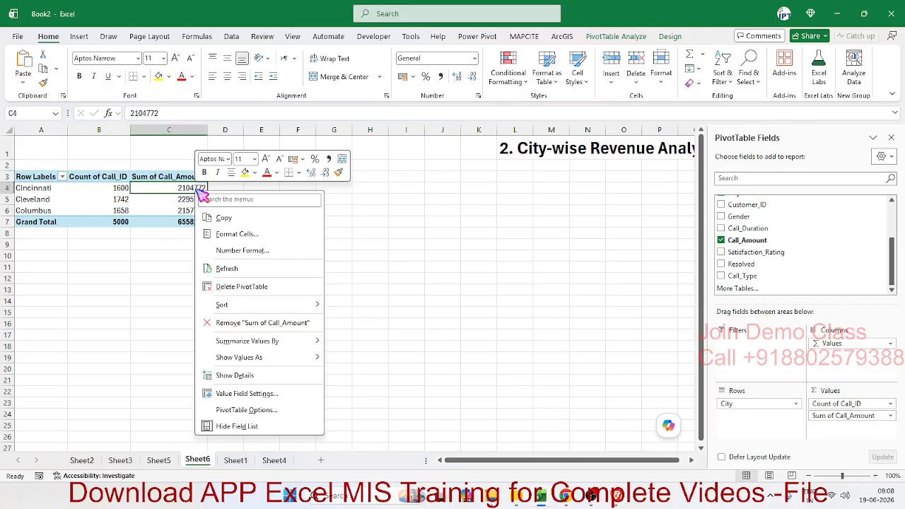
{"action": "mouse_move", "coordinate": [238, 306]}
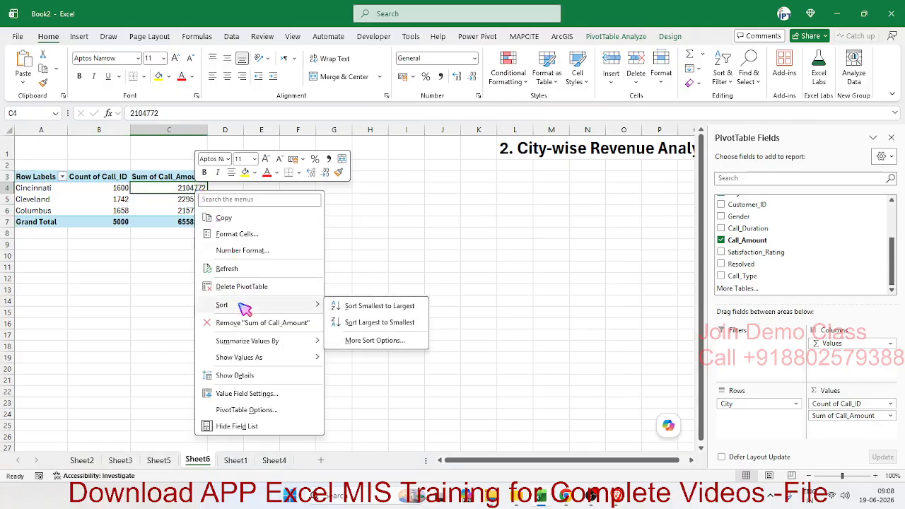
{"action": "left_click", "coordinate": [388, 324]}
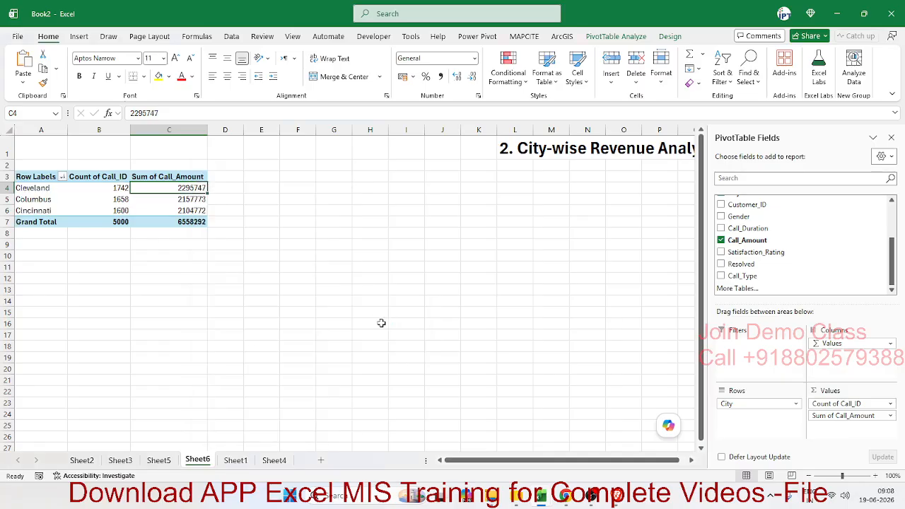
{"action": "left_click", "coordinate": [40, 190]}
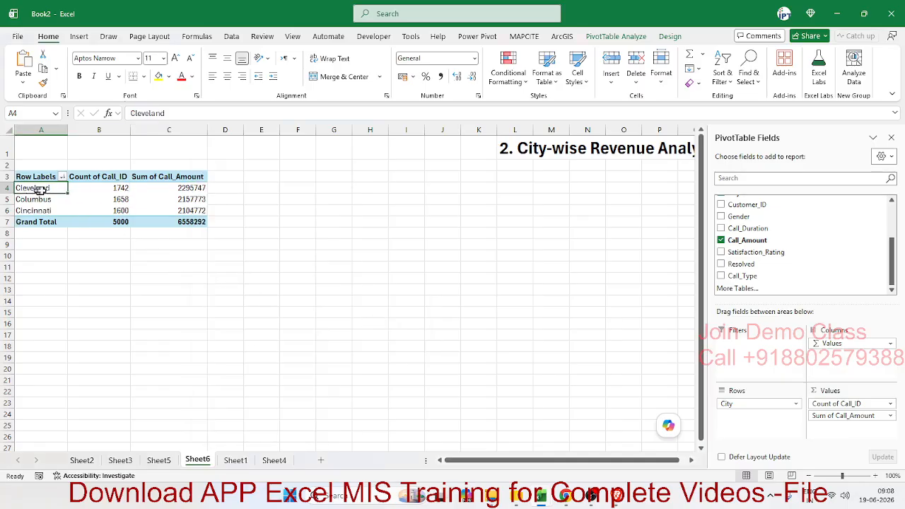
{"action": "left_click_drag", "start_coordinate": [40, 190], "coordinate": [165, 189]}
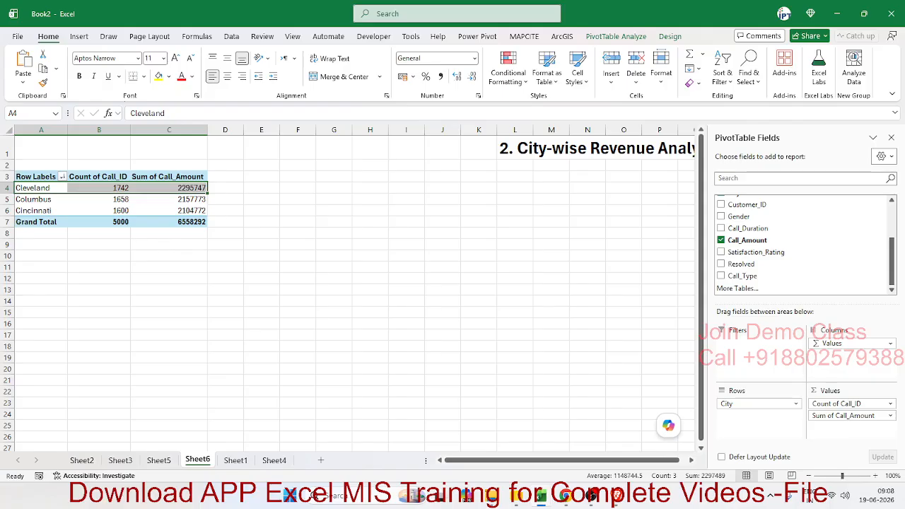
Step: Go back to the source call data on Sheet1
{"action": "key", "text": "alt+Tab"}
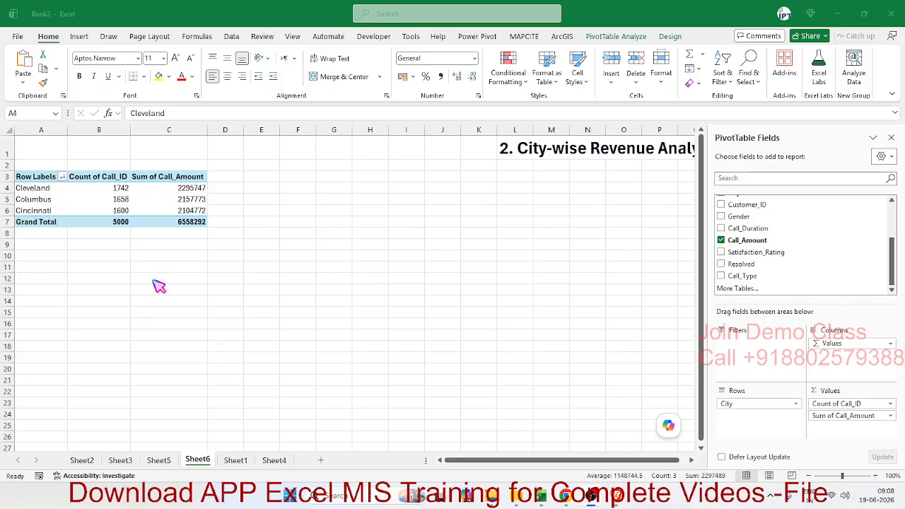
{"action": "left_click", "coordinate": [241, 460]}
{"action": "left_click", "coordinate": [241, 460]}
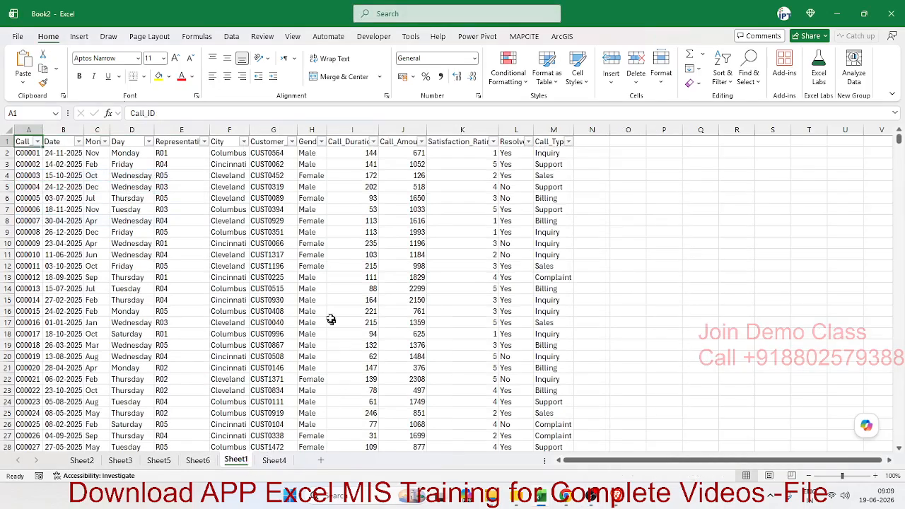
Step: Switch to the ChatGPT chat in Chrome and review the remaining PivotTable suggestions, the dashboard combination and the recommended slicers
{"action": "key", "text": "alt+Tab"}
{"action": "key", "text": "alt+Tab"}
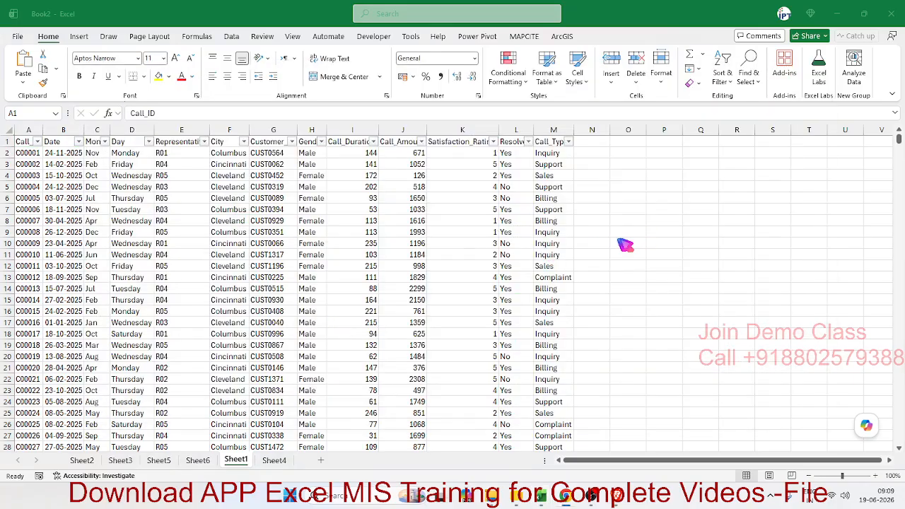
{"action": "key", "text": "alt+Tab"}
{"action": "key", "text": "alt+Tab"}
{"action": "key", "text": "alt+Tab"}
{"action": "scroll", "coordinate": [527, 179], "scroll_direction": "down", "scroll_amount": 9}
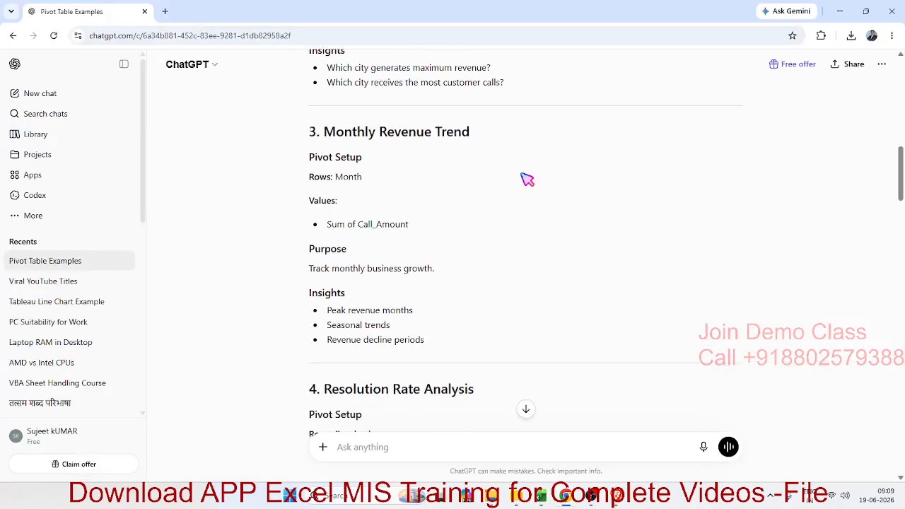
{"action": "scroll", "coordinate": [527, 179], "scroll_direction": "down", "scroll_amount": 6}
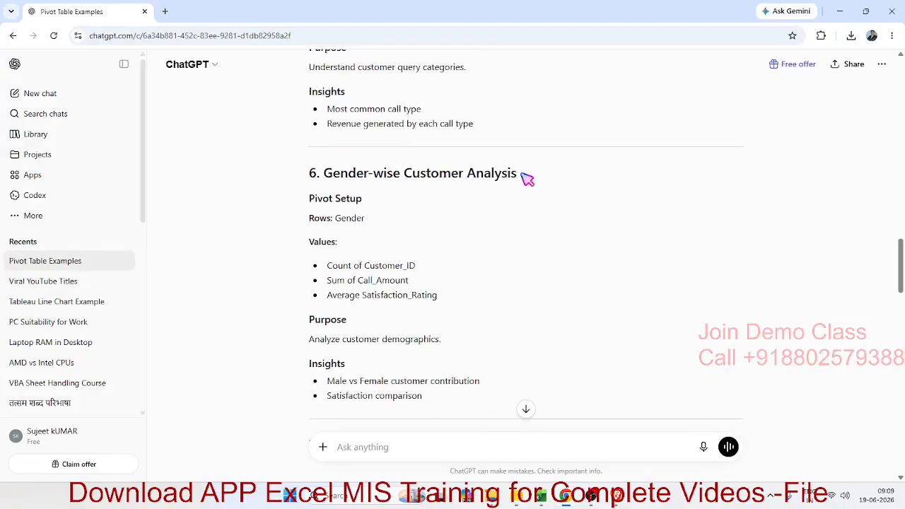
{"action": "scroll", "coordinate": [527, 179], "scroll_direction": "down", "scroll_amount": 1}
{"action": "scroll", "coordinate": [527, 179], "scroll_direction": "up", "scroll_amount": 1}
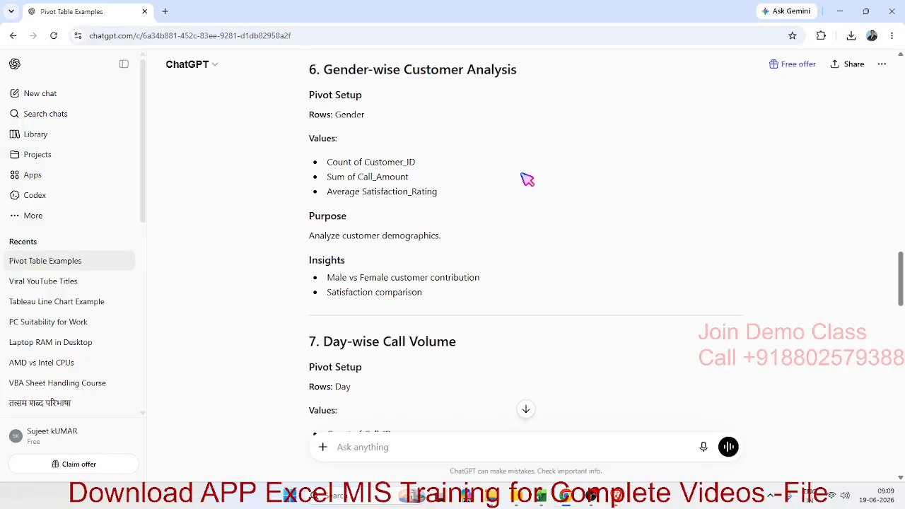
{"action": "scroll", "coordinate": [527, 179], "scroll_direction": "down", "scroll_amount": 5}
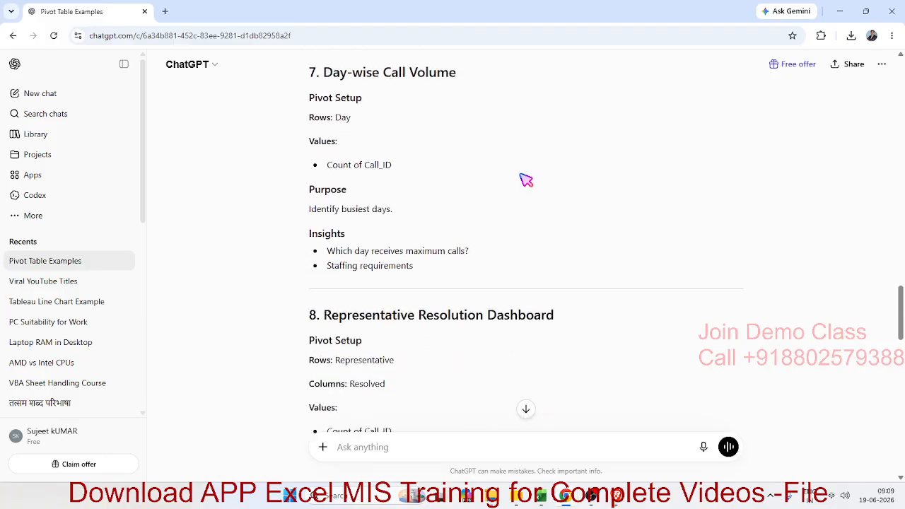
{"action": "scroll", "coordinate": [526, 180], "scroll_direction": "down", "scroll_amount": 6}
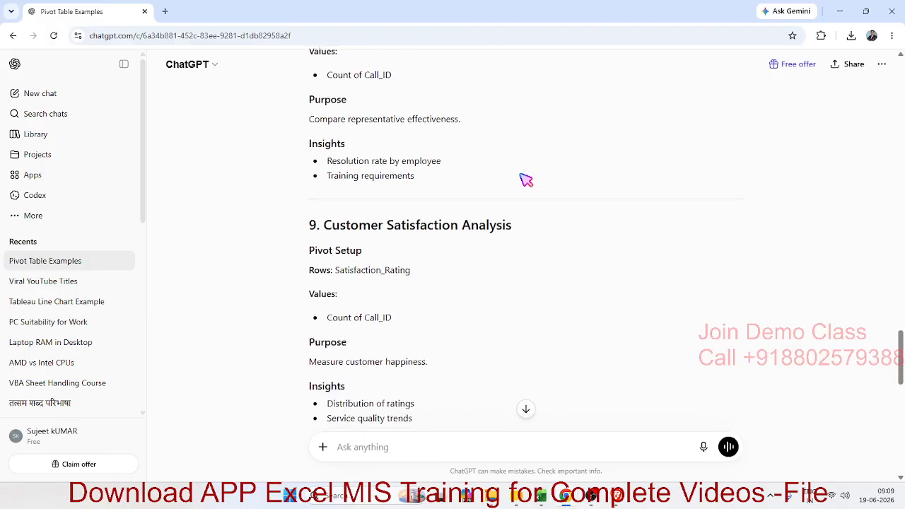
{"action": "scroll", "coordinate": [526, 179], "scroll_direction": "down", "scroll_amount": 8}
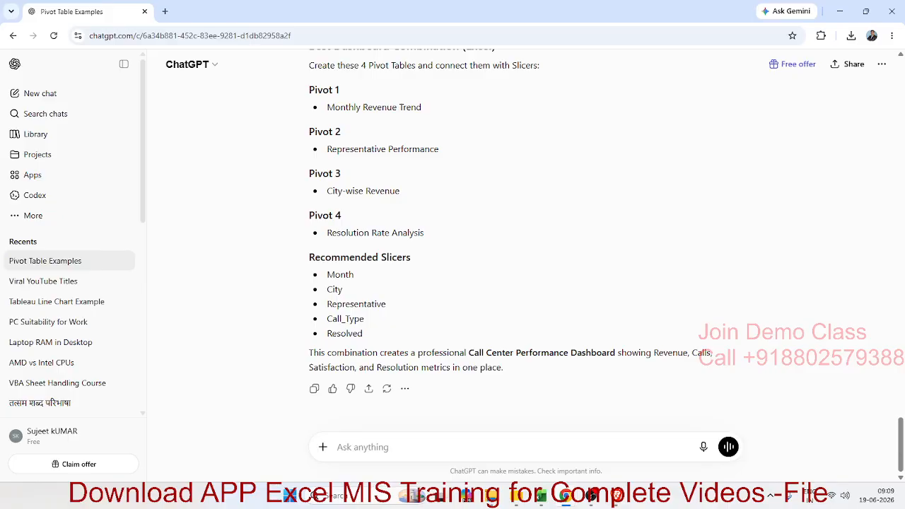
{"action": "key", "text": "alt+Tab"}
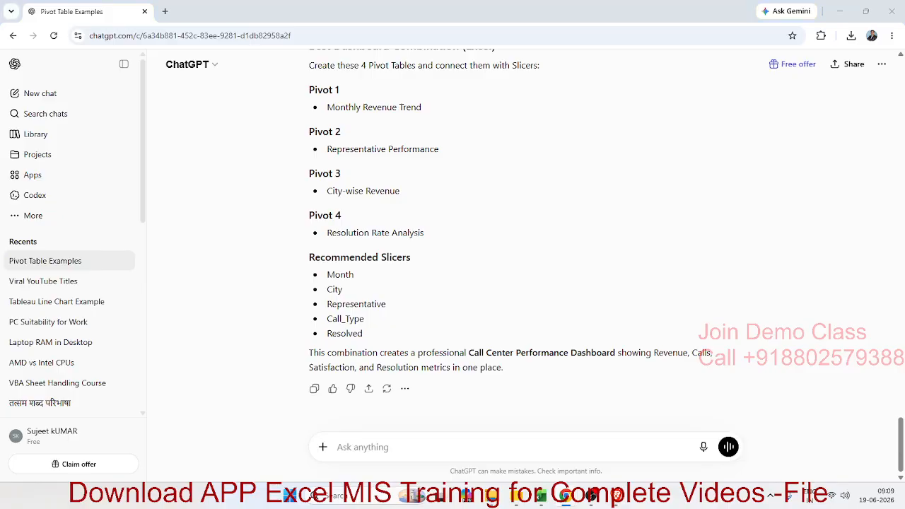